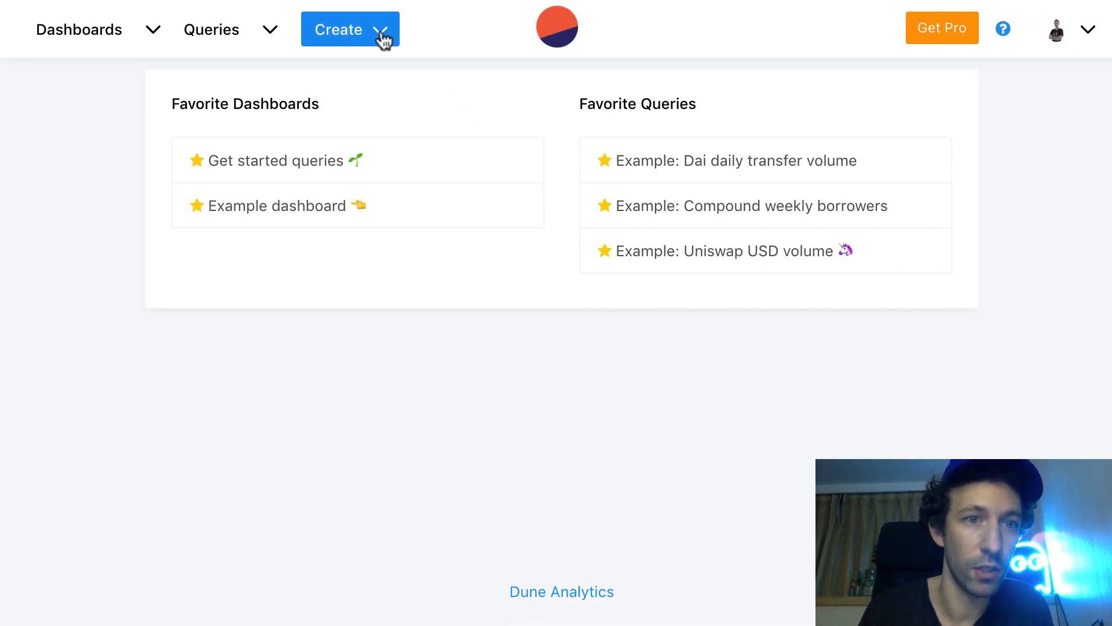
# Step: Create a new query and filter the Ethereum schema tables by makermcd.DAI_
pyautogui.click(383, 39)
pyautogui.click(357, 71)
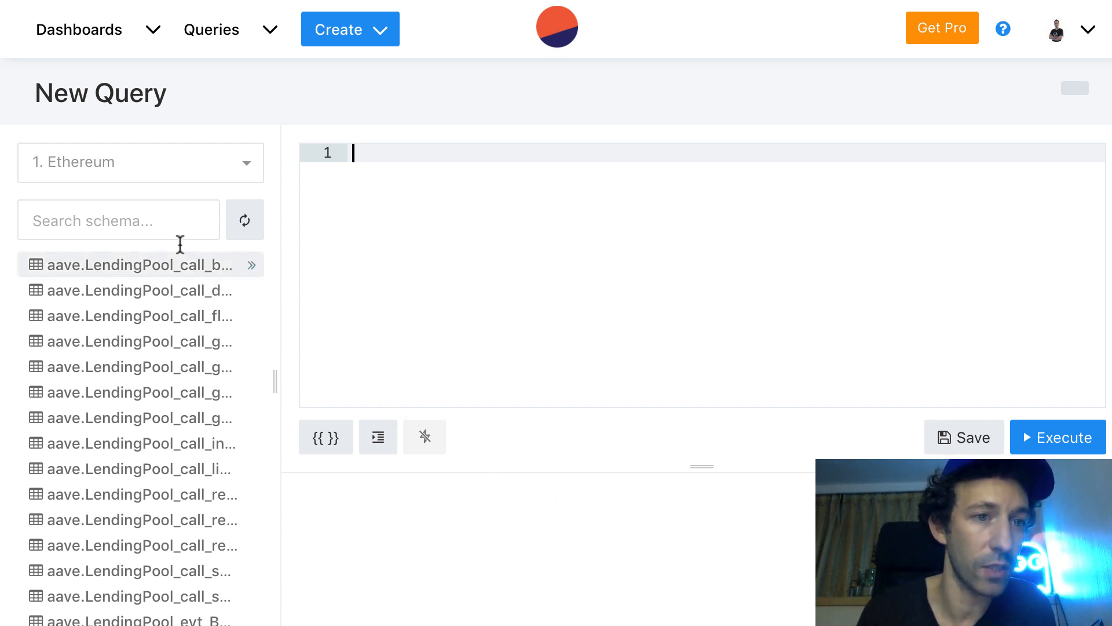
pyautogui.click(152, 227)
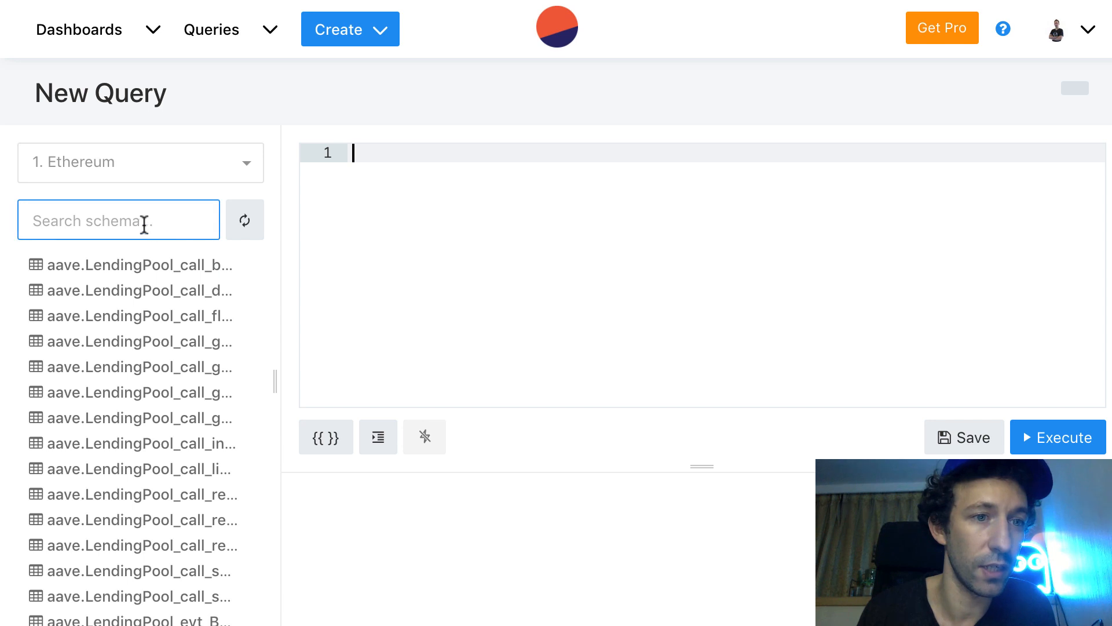
pyautogui.click(115, 219)
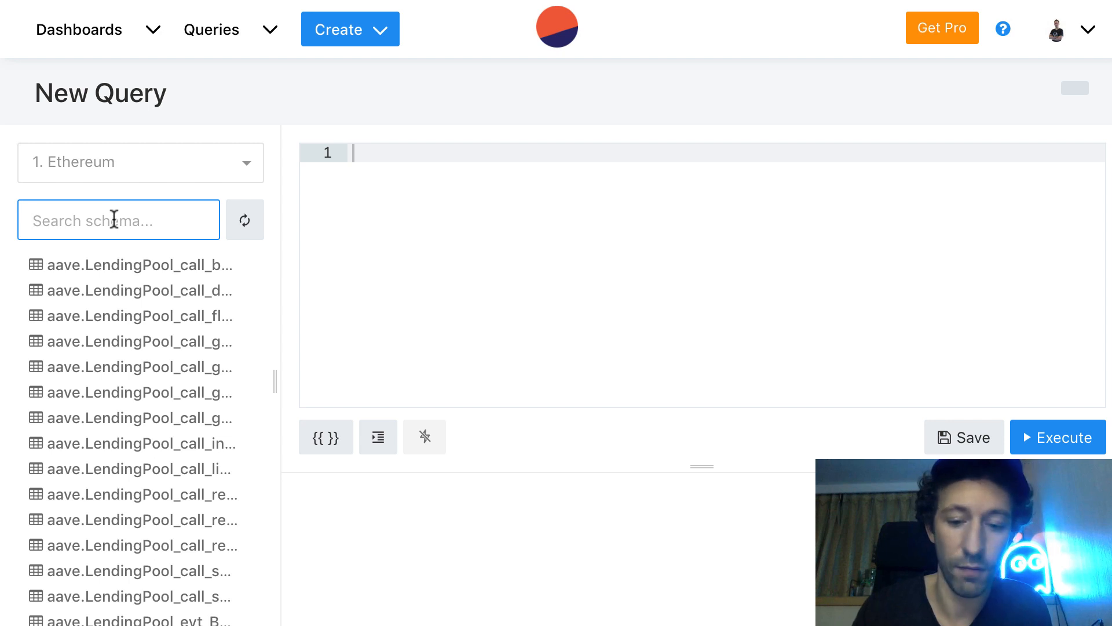
pyautogui.write('m')
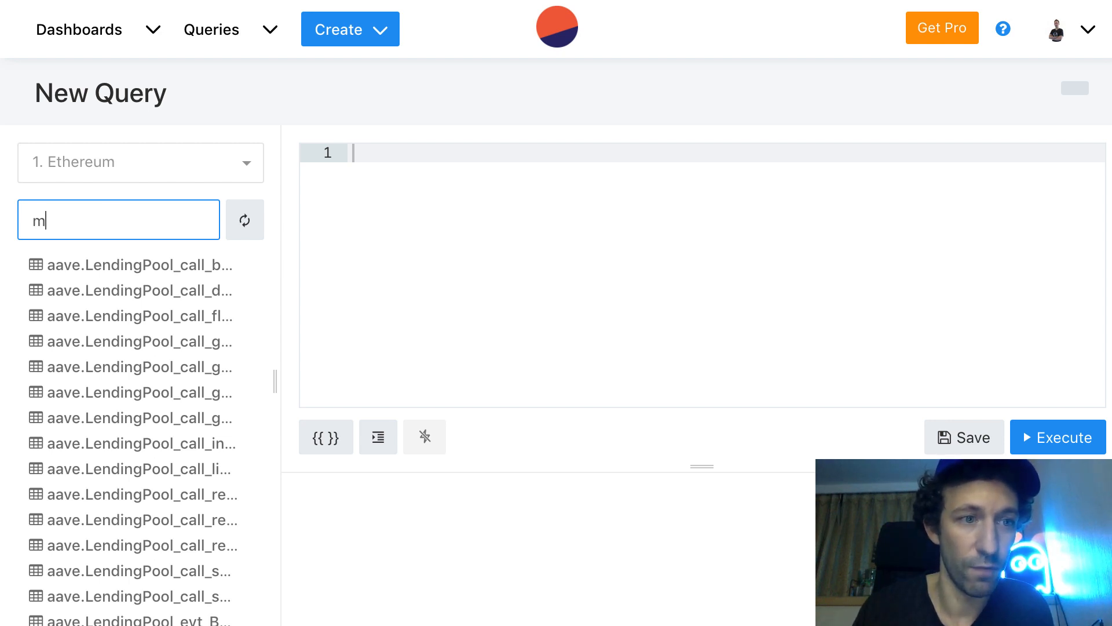
pyautogui.write('aker')
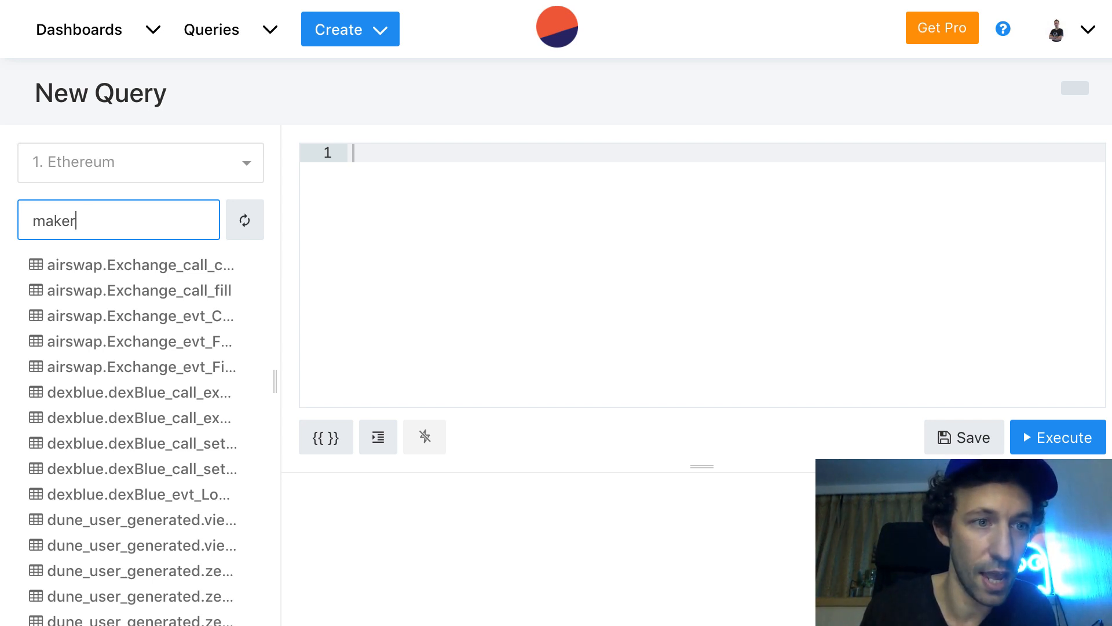
pyautogui.write('mcd')
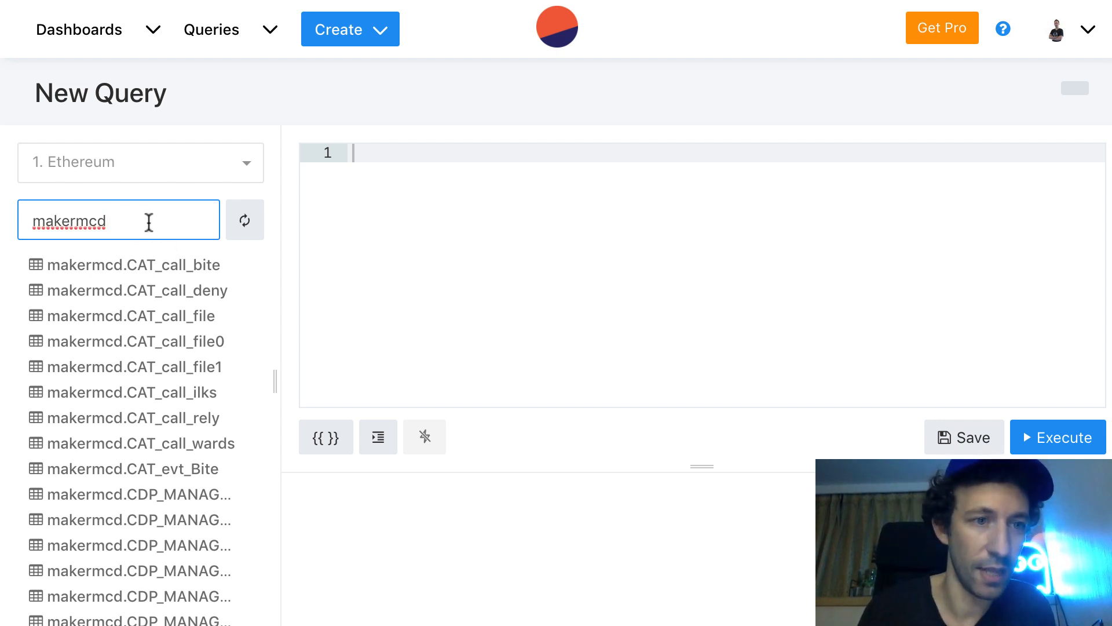
pyautogui.write('.DAI')
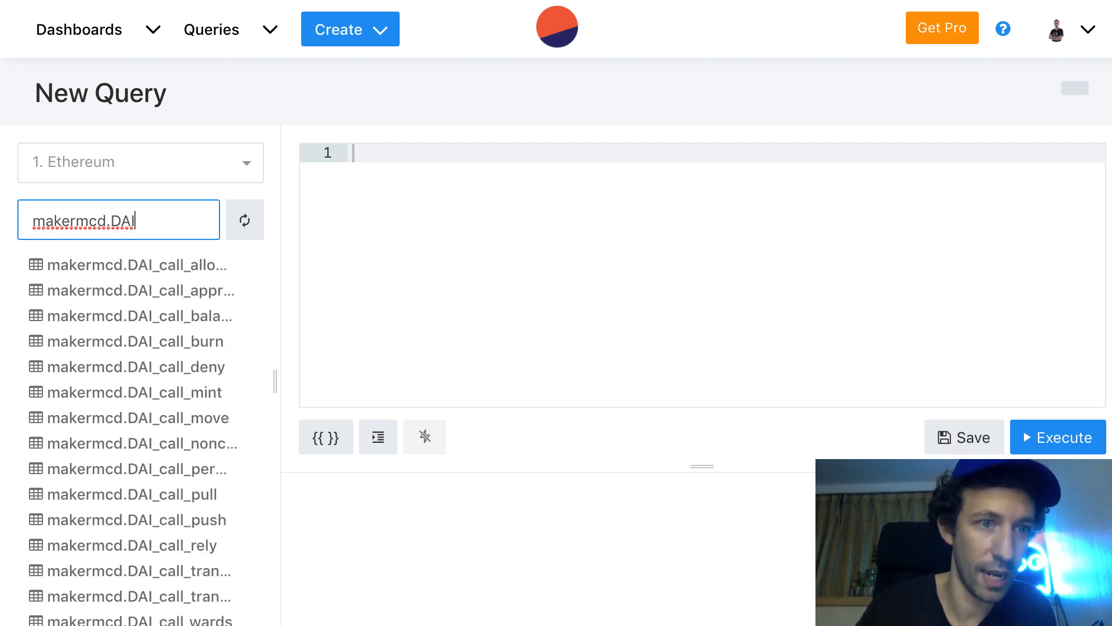
pyautogui.write('_')
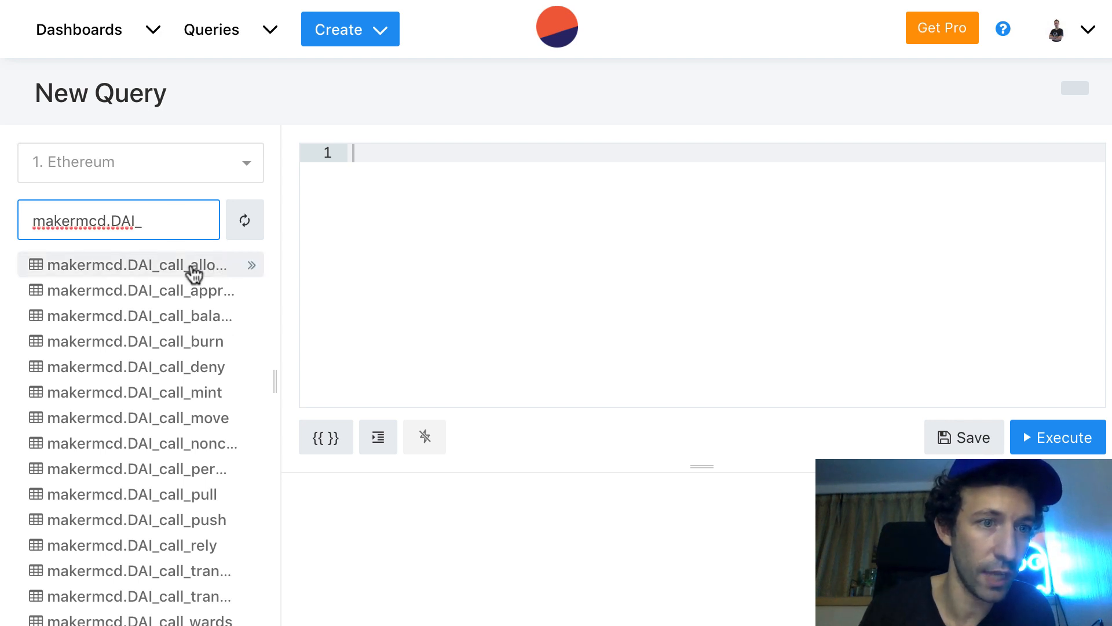
# Step: Browse the filtered DAI tables and expand makermcd.DAI_evt_Transfer to examine its columns
pyautogui.scroll(-1, 179, 281)
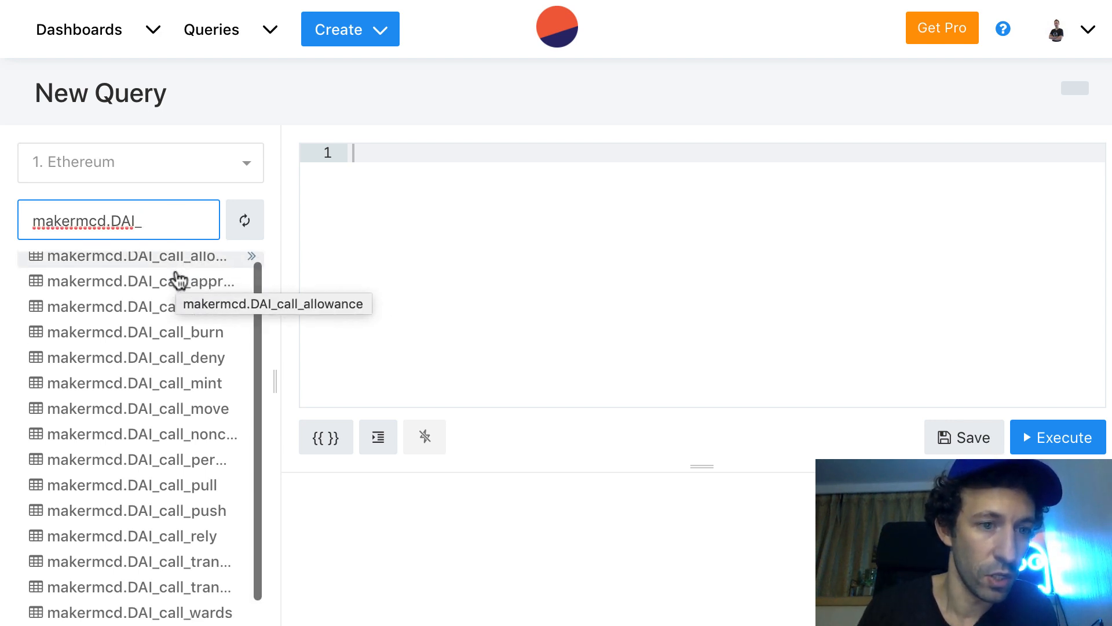
pyautogui.scroll(1, 179, 281)
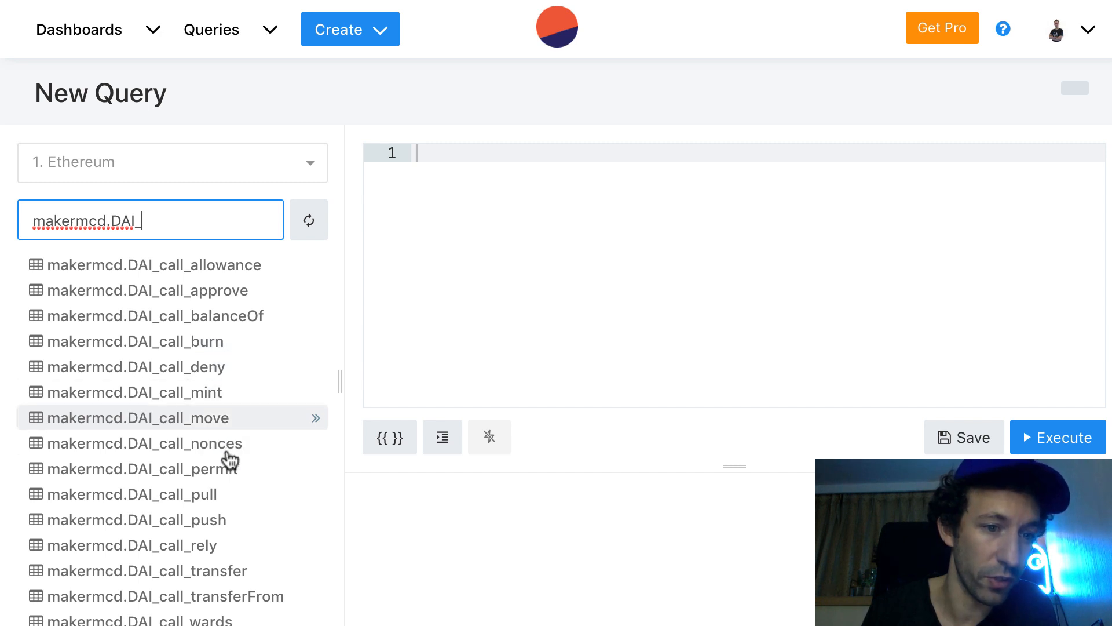
pyautogui.scroll(-2, 254, 499)
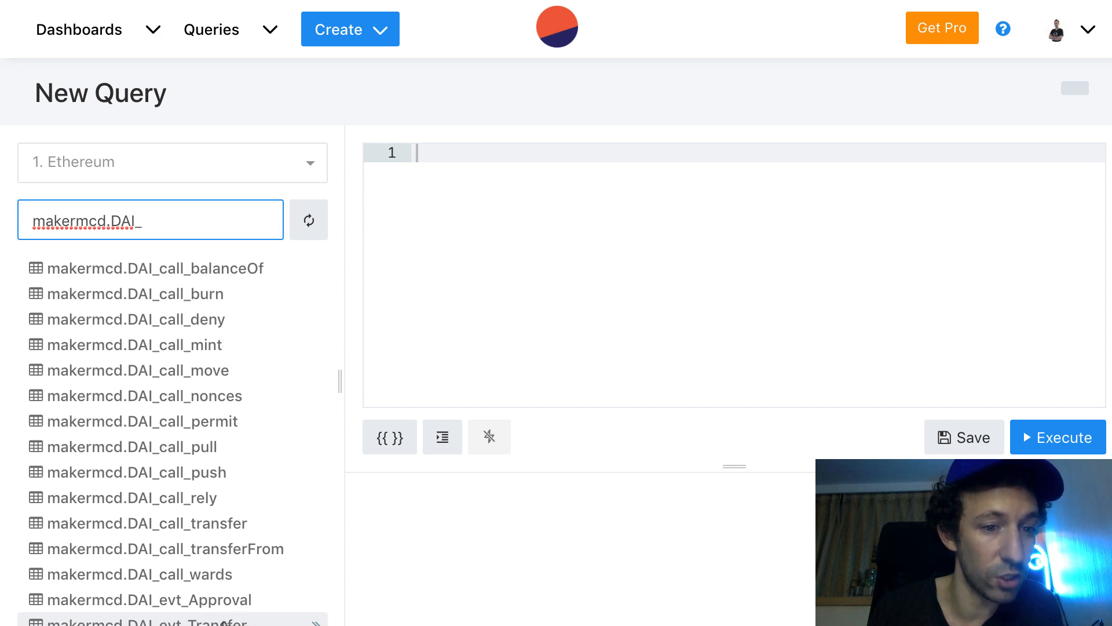
pyautogui.scroll(-1, 215, 620)
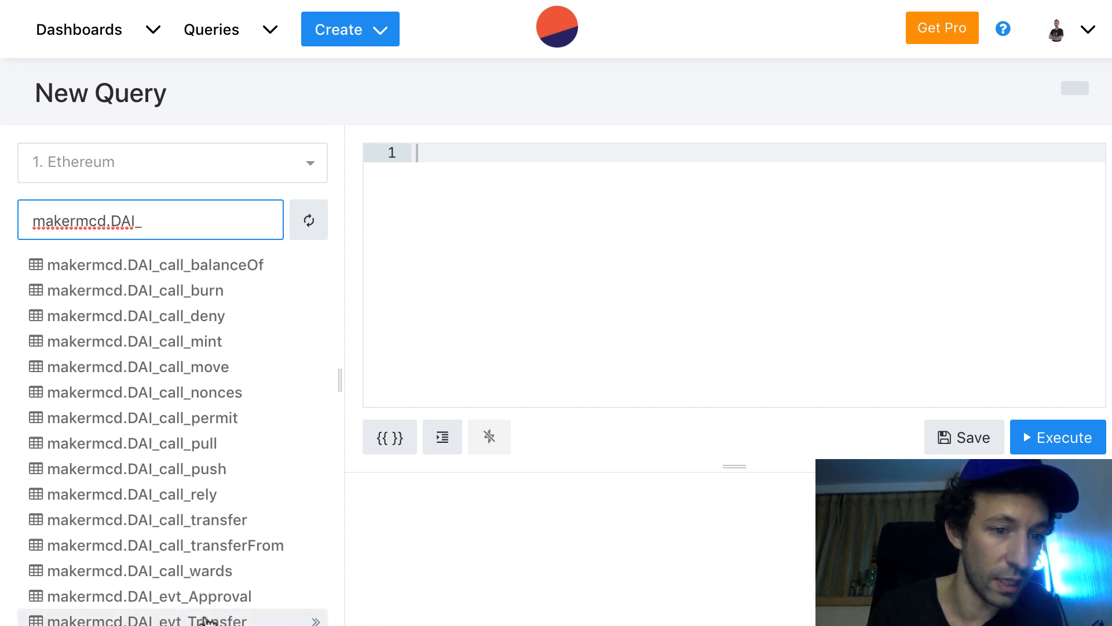
pyautogui.click(209, 620)
pyautogui.scroll(-3, 248, 599)
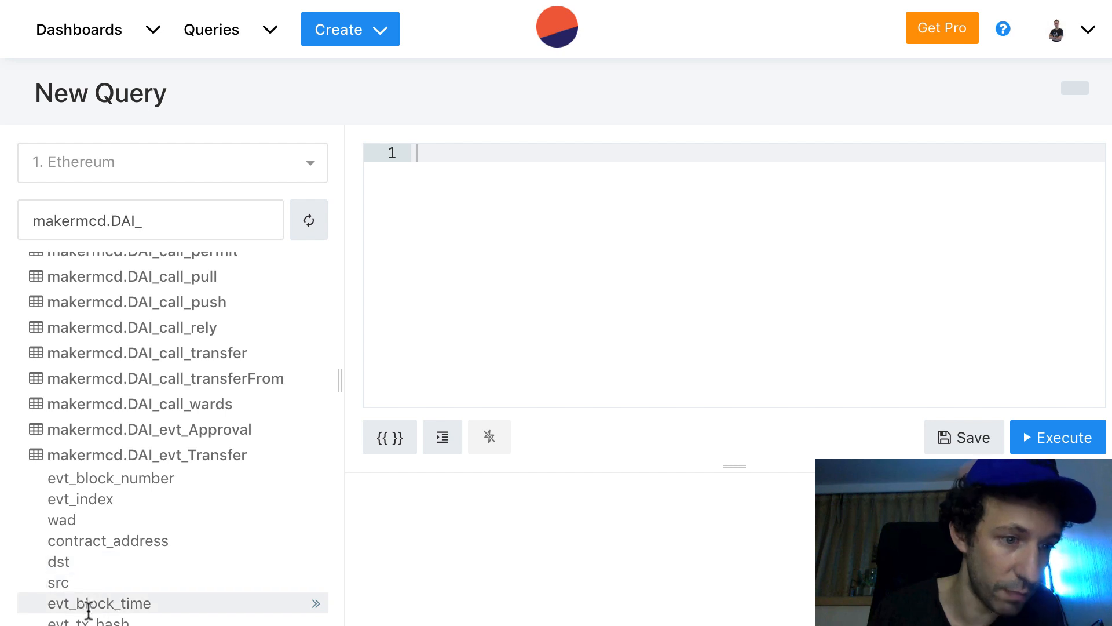
# Step: Write the query line SELECT * FROM makermcd."DAI_evt_Transfer", inserting the table name from the schema list
pyautogui.click(423, 149)
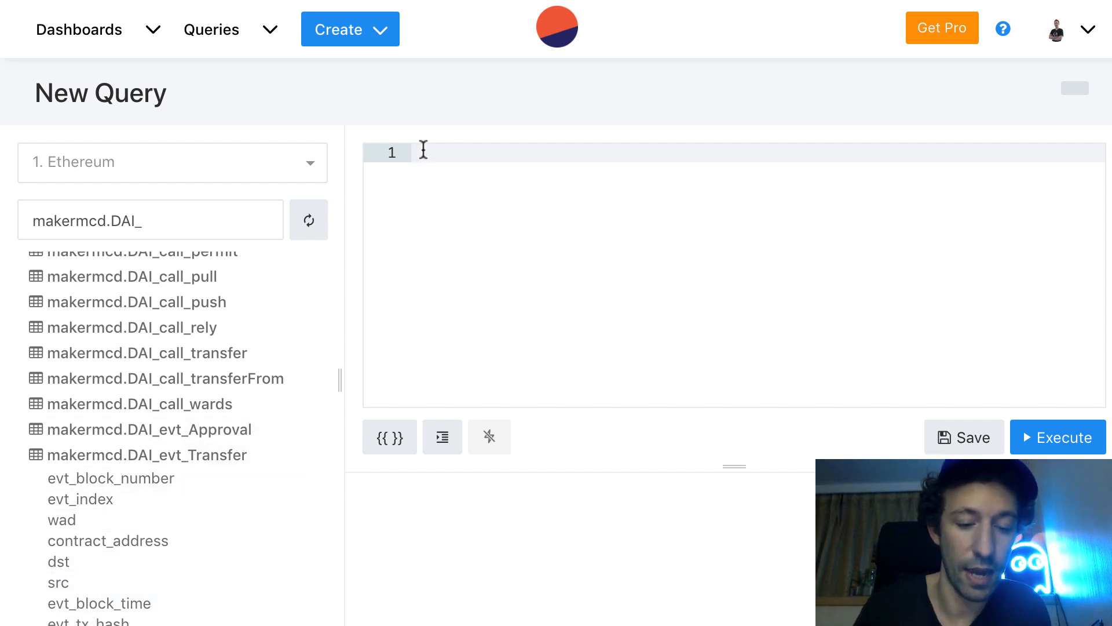
pyautogui.write('SELE')
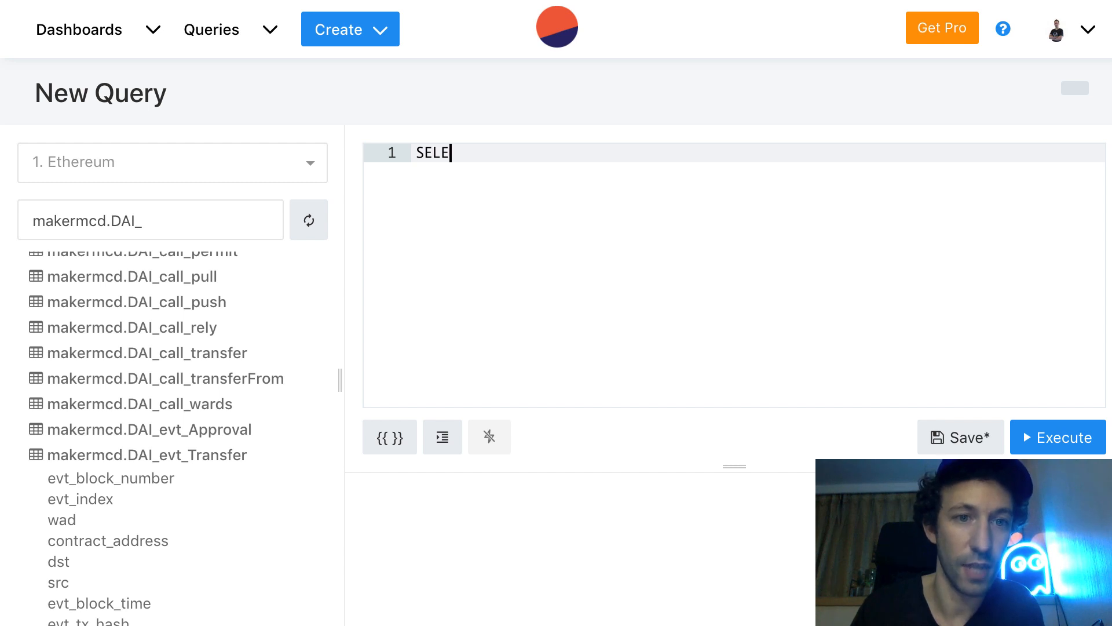
pyautogui.write('CT')
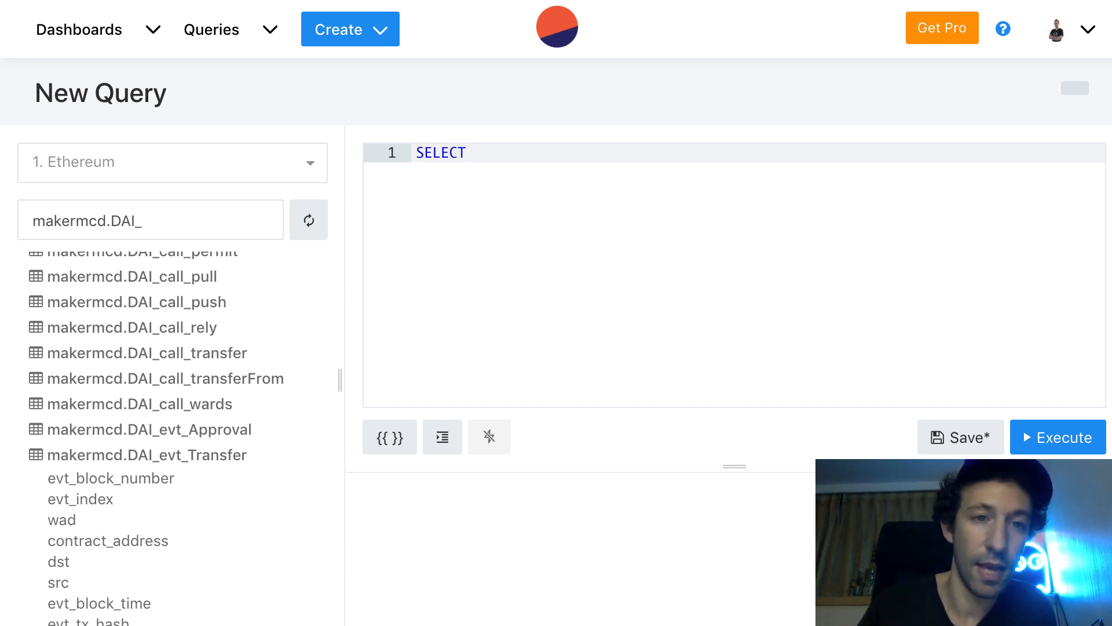
pyautogui.write(' * ')
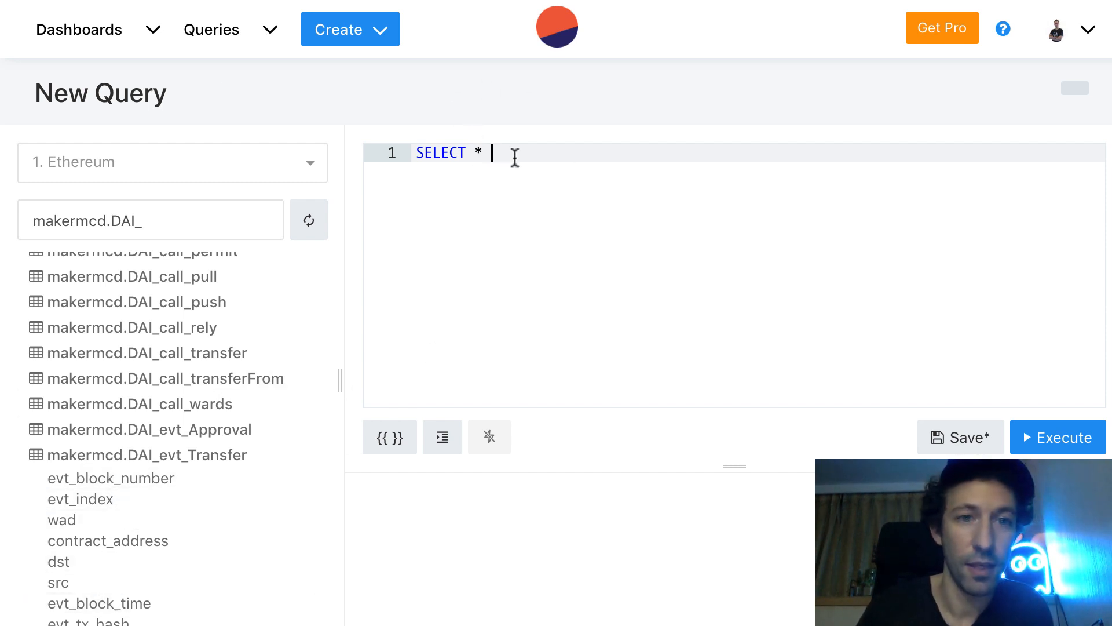
pyautogui.write('FRO')
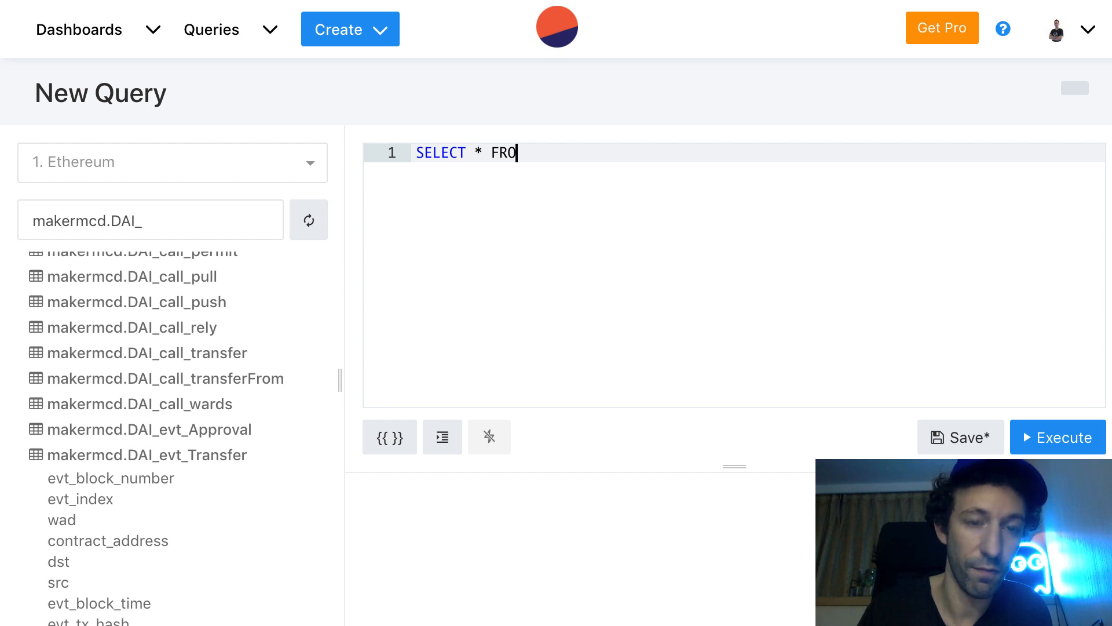
pyautogui.write('M')
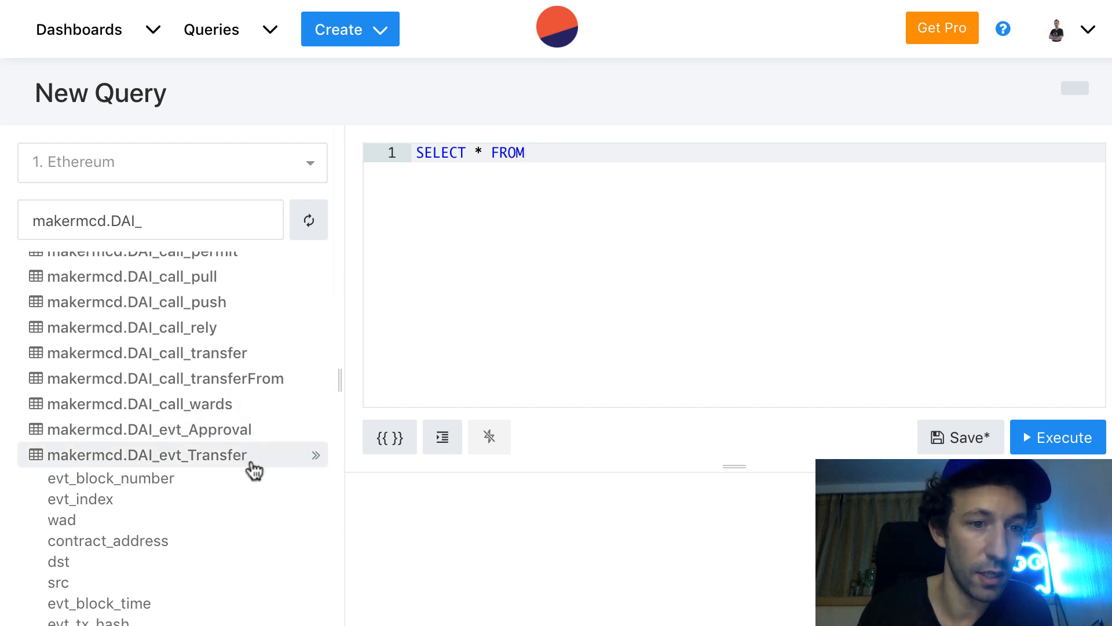
pyautogui.click(317, 458)
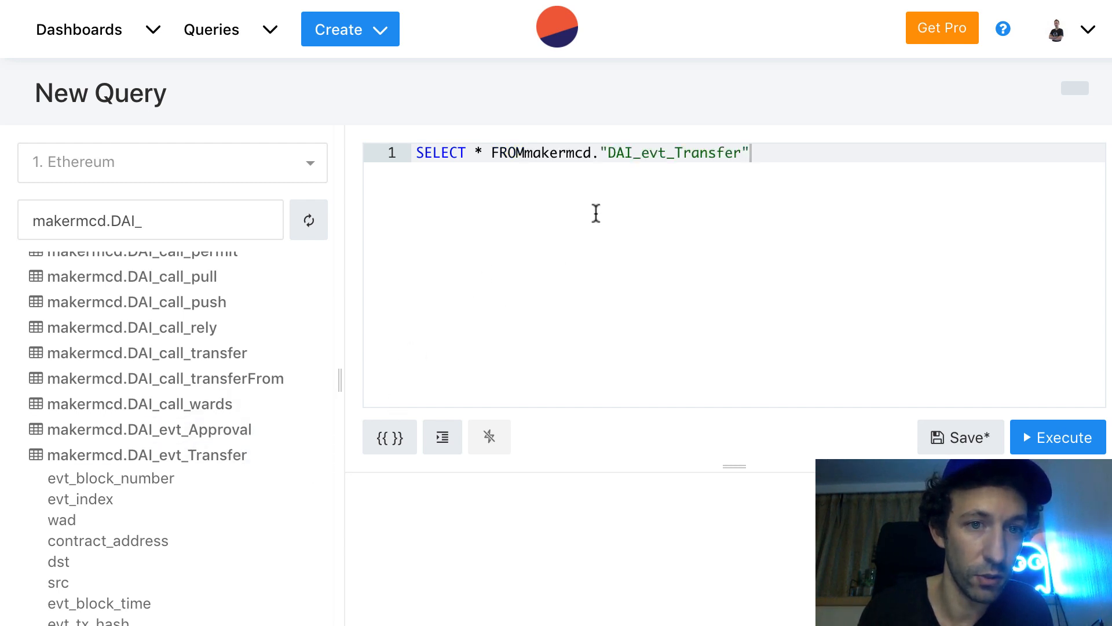
pyautogui.click(525, 153)
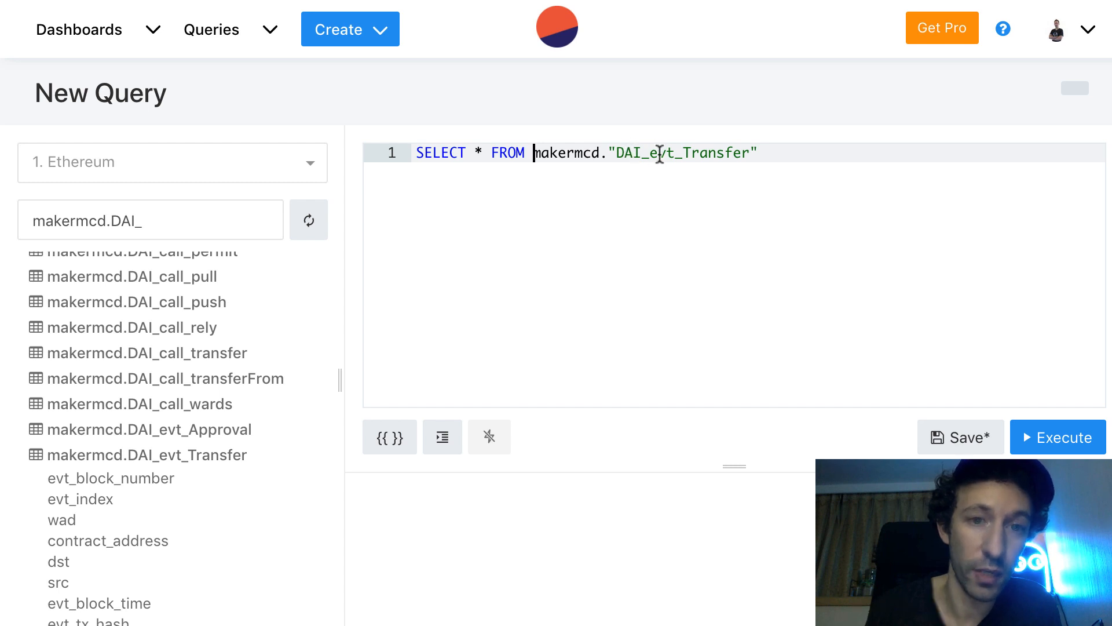
# Step: Add a second query line, ORDER BY wad DESC, to sort the transfers by amount in descending order
pyautogui.press('End')
pyautogui.press('Return')
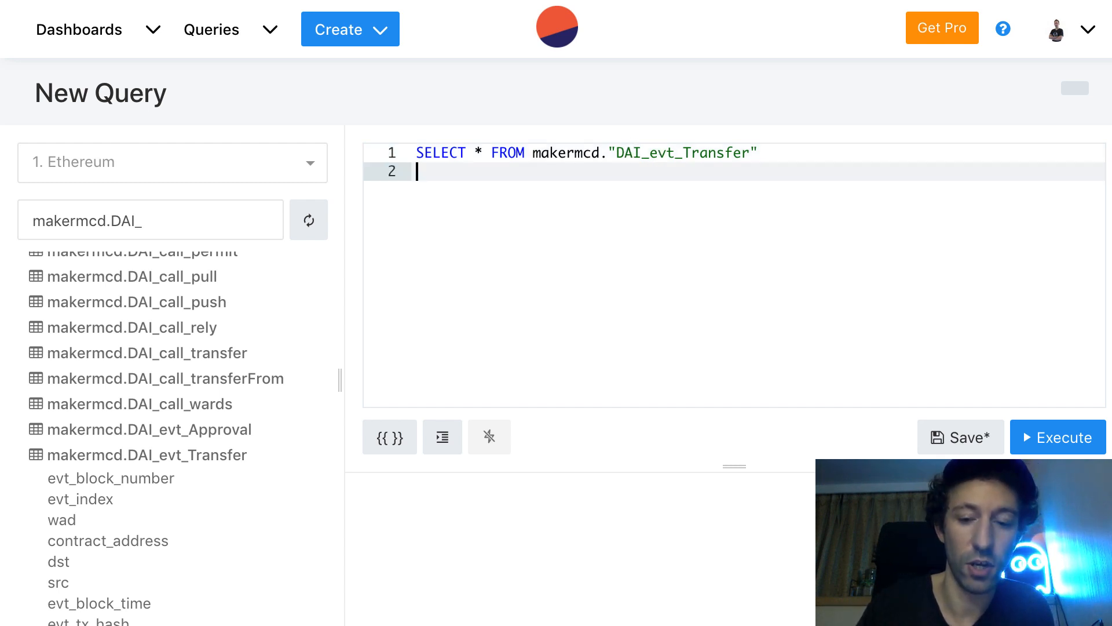
pyautogui.write('ORDER')
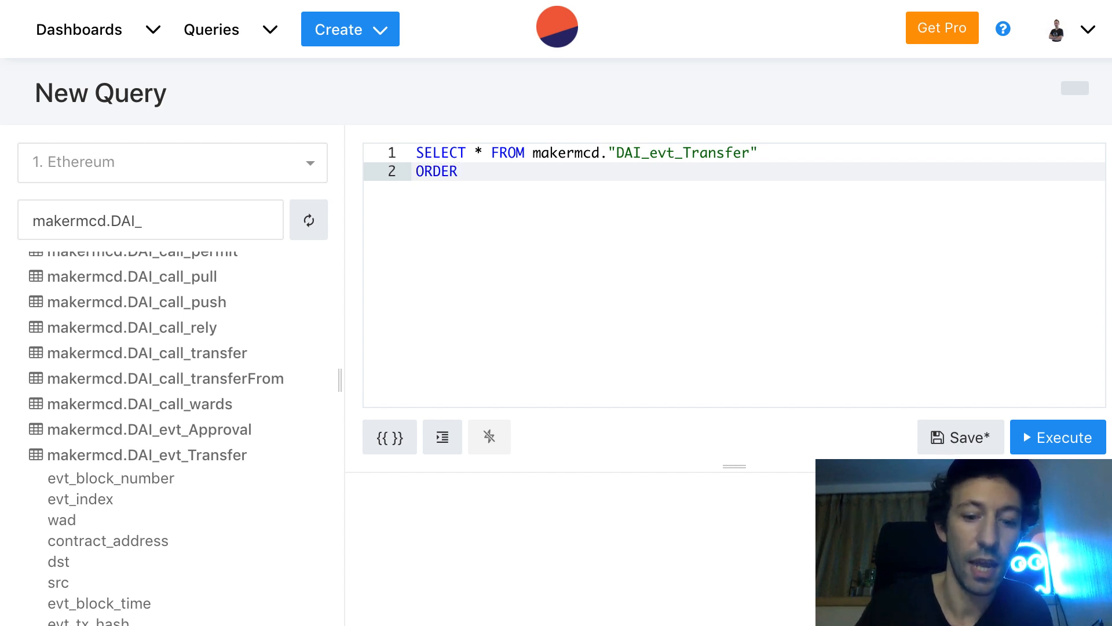
pyautogui.write(' BY')
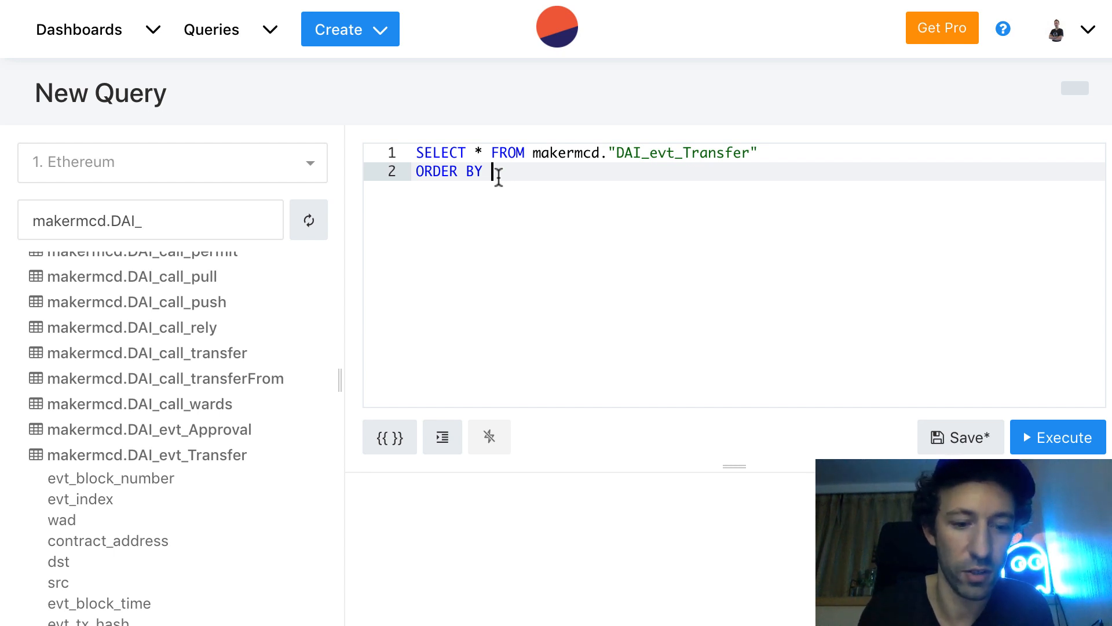
pyautogui.write('wad')
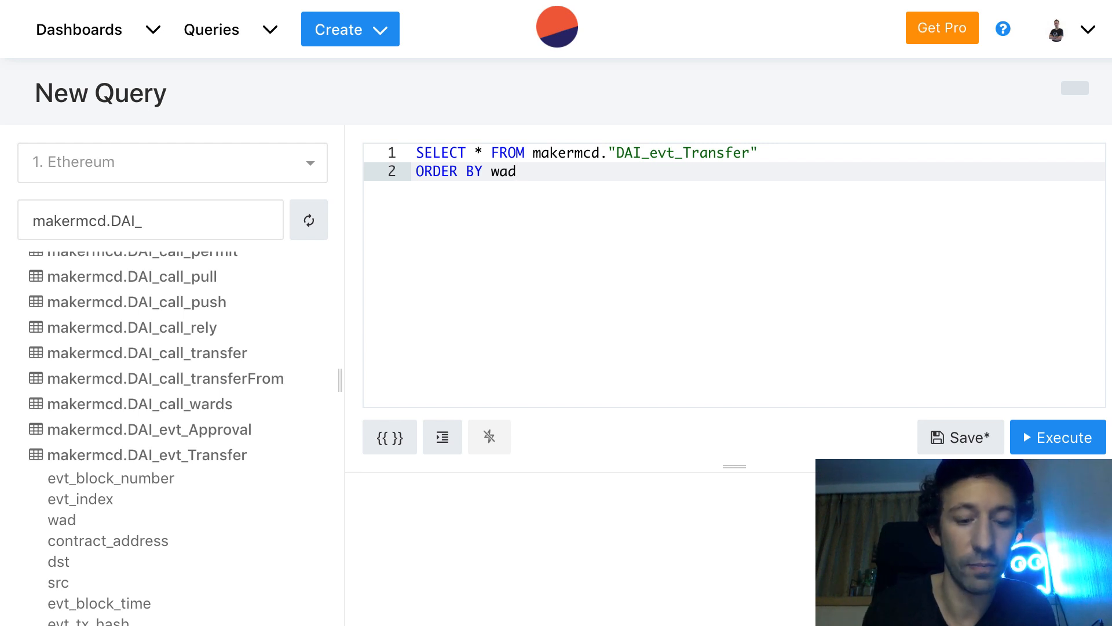
pyautogui.write(' DES')
pyautogui.write('C')
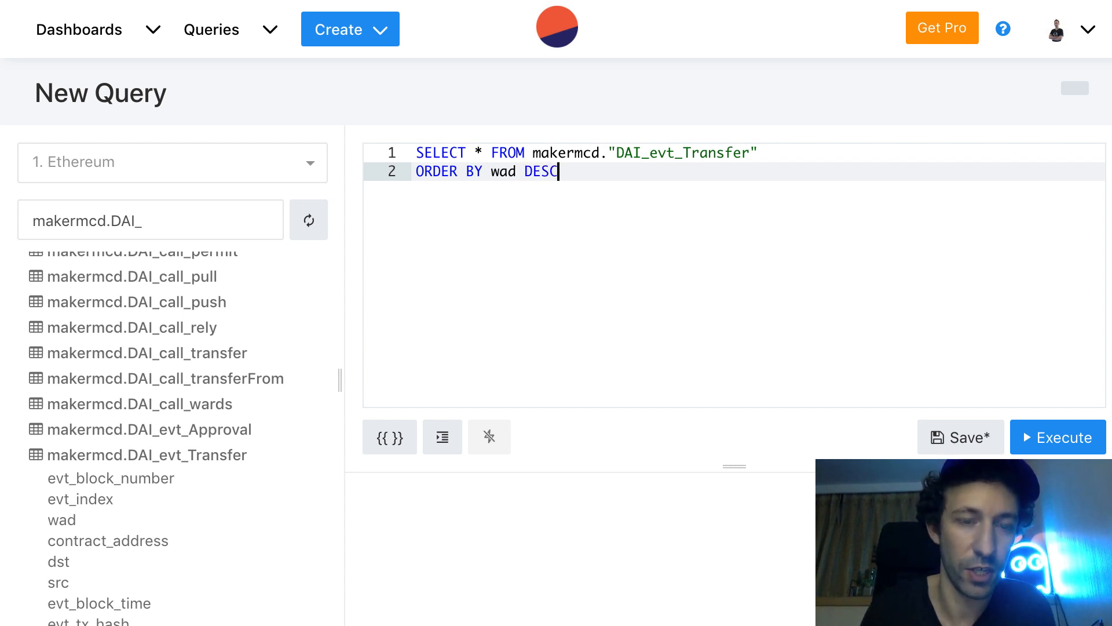
# Step: Add LIMIT 10 as the third query line and execute the query
pyautogui.press('Return')
pyautogui.write('L')
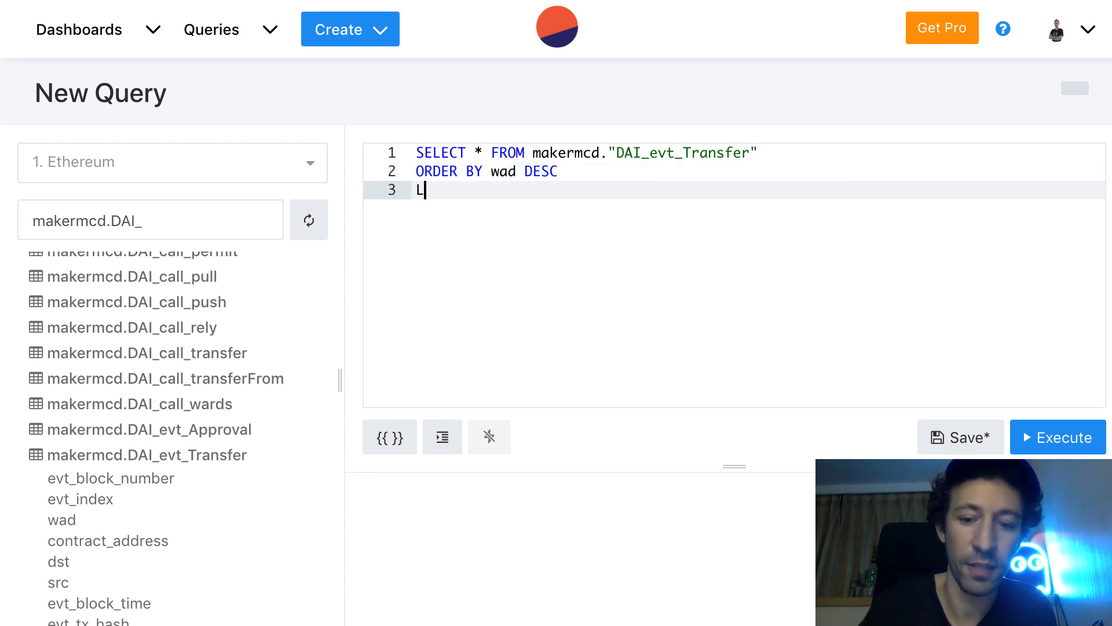
pyautogui.write('IMIT 10')
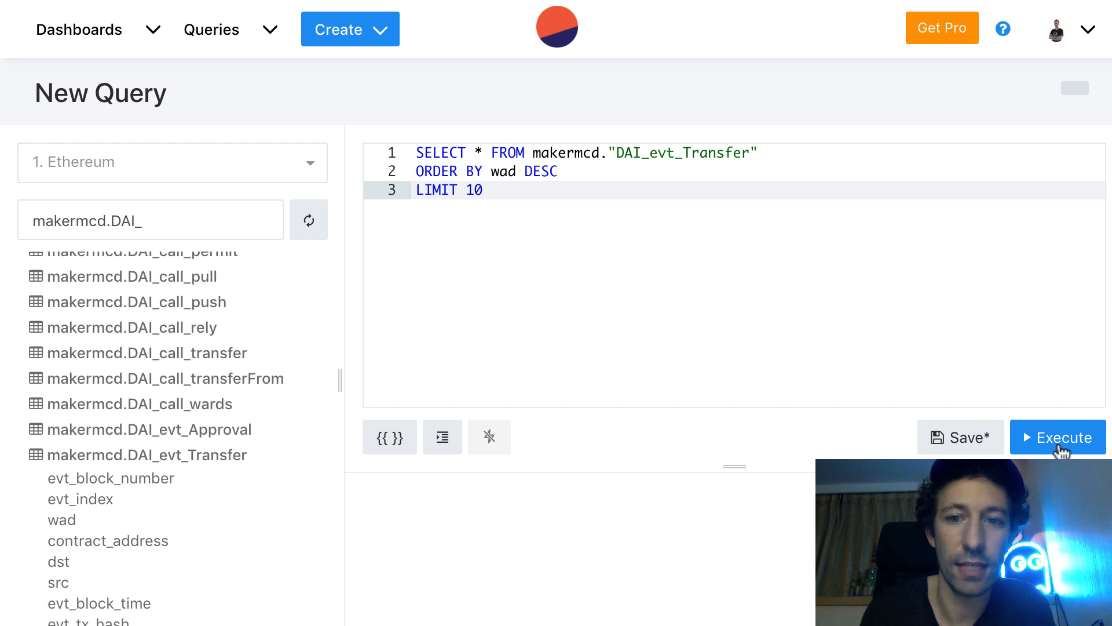
pyautogui.click(1044, 440)
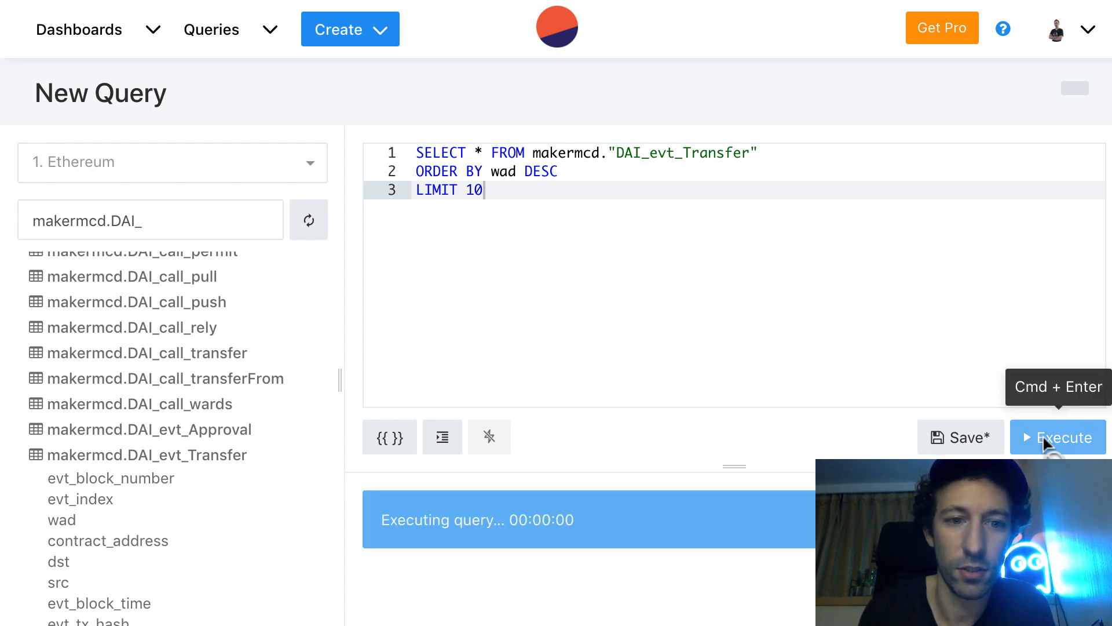
# Step: Enlarge the results area and examine the result table's columns from src and dst through wad to the event block details
pyautogui.moveTo(735, 459); pyautogui.dragTo(737, 279)
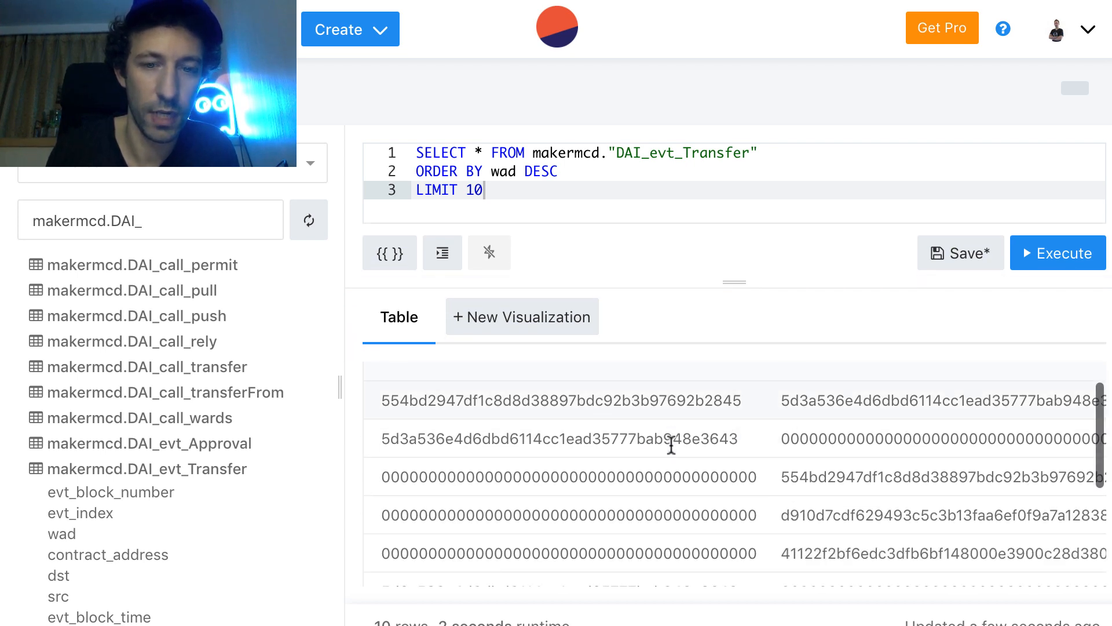
pyautogui.hscroll(3, 560, 444)
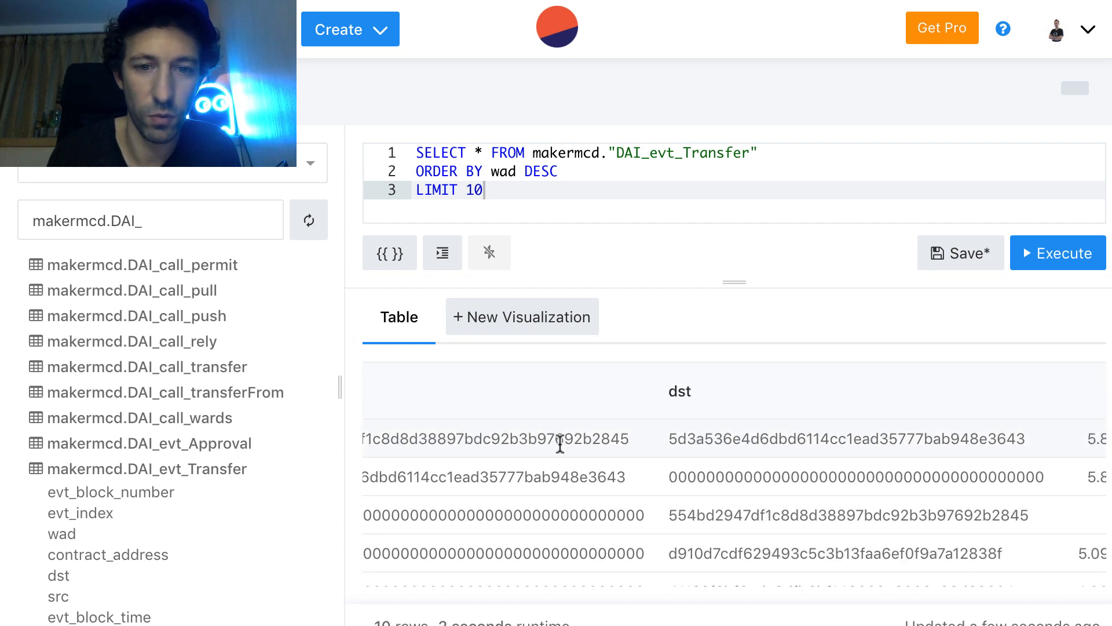
pyautogui.hscroll(-3, 566, 437)
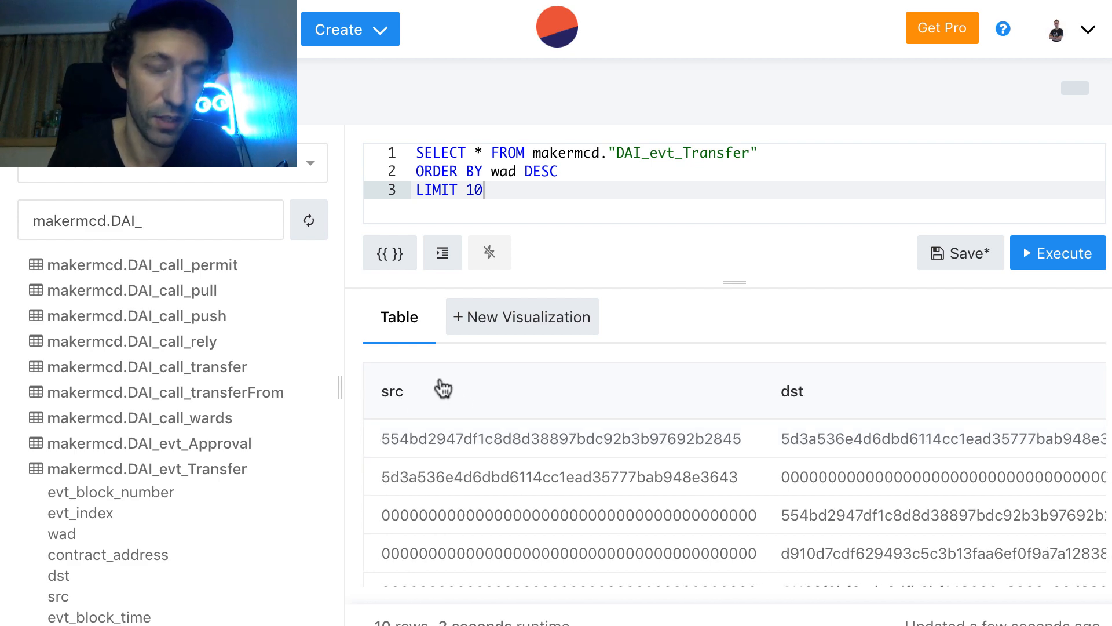
pyautogui.hscroll(1, 805, 431)
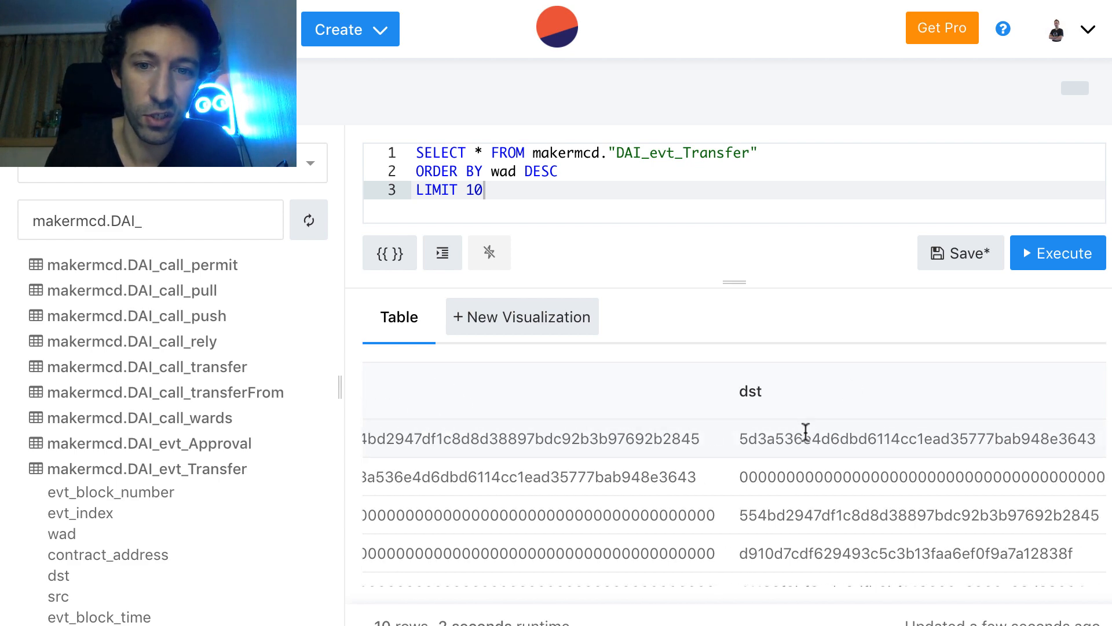
pyautogui.hscroll(5, 805, 432)
pyautogui.hscroll(5, 881, 440)
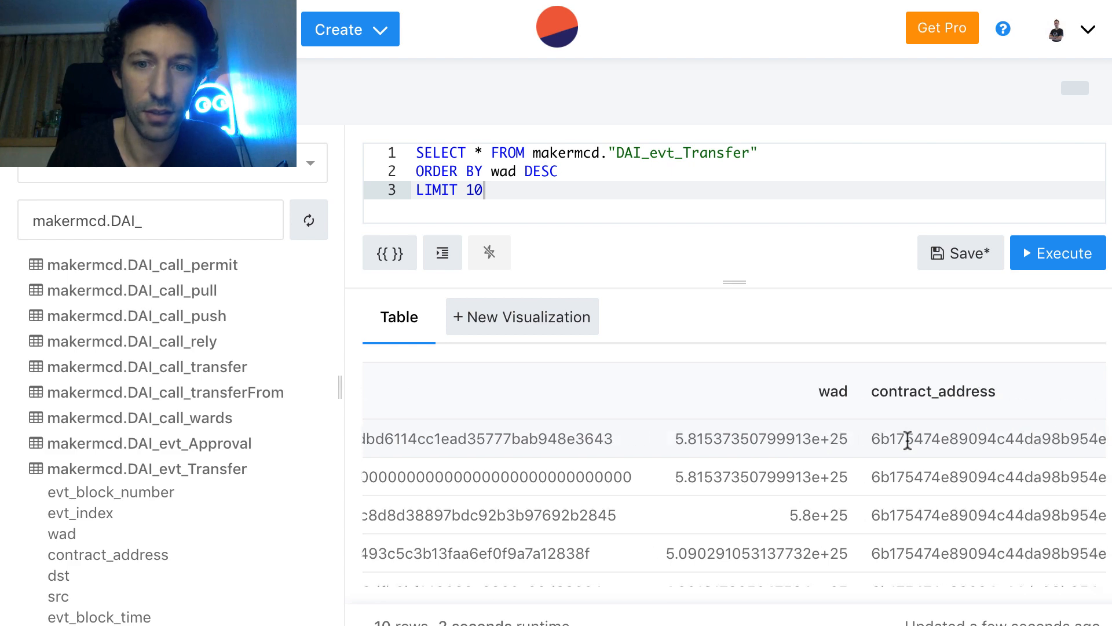
pyautogui.hscroll(10, 823, 443)
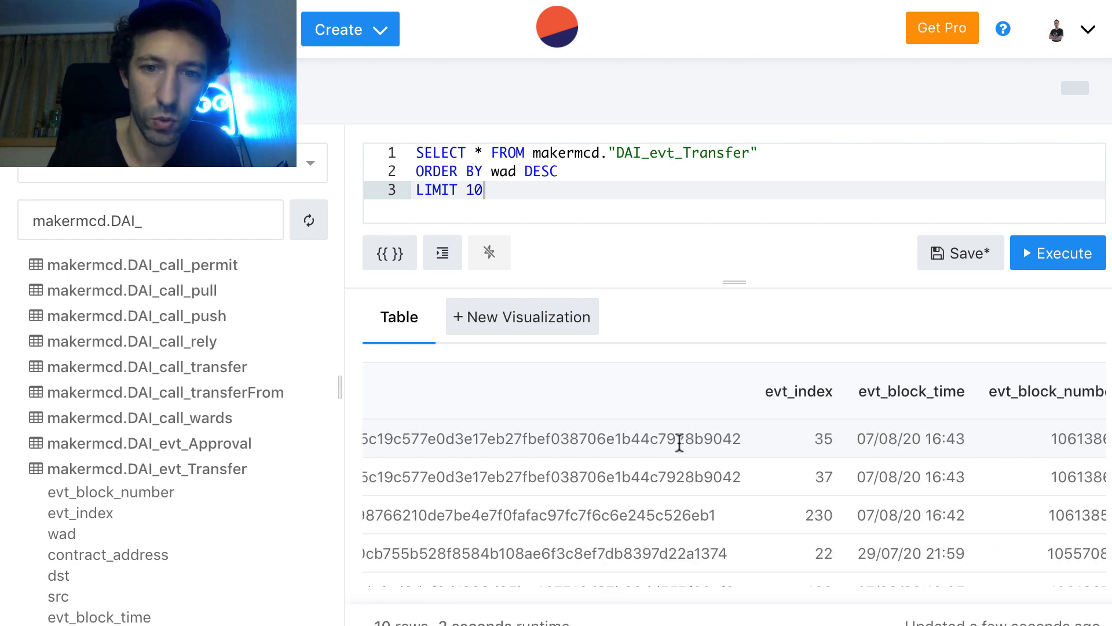
# Step: Replace the asterisk in the query's SELECT clause with the columns src and dst
pyautogui.hscroll(2, 679, 443)
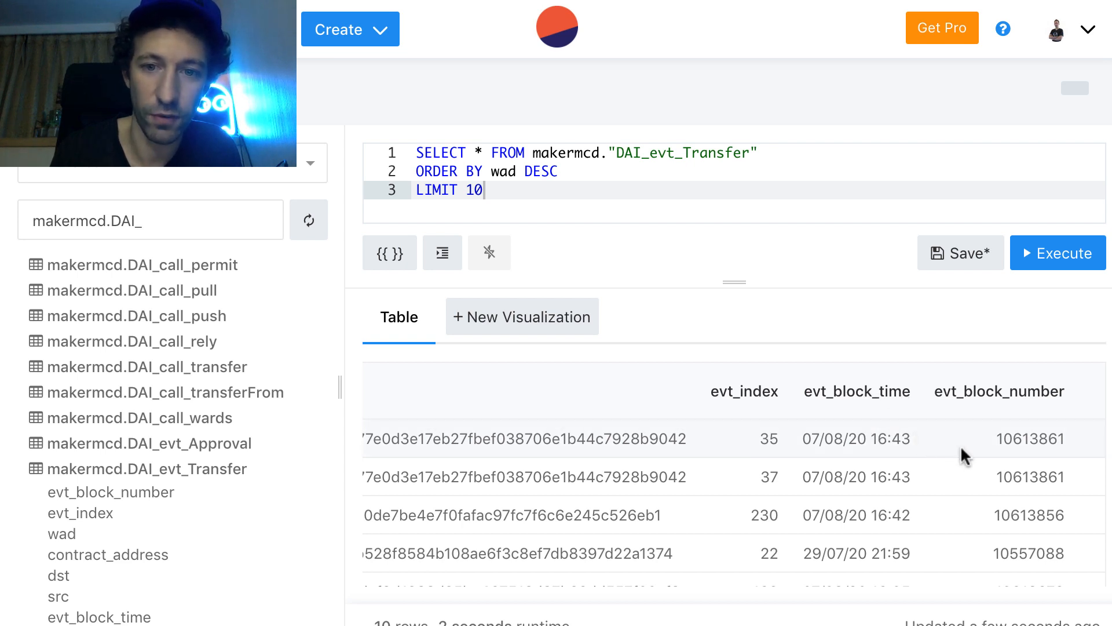
pyautogui.hscroll(-5, 986, 434)
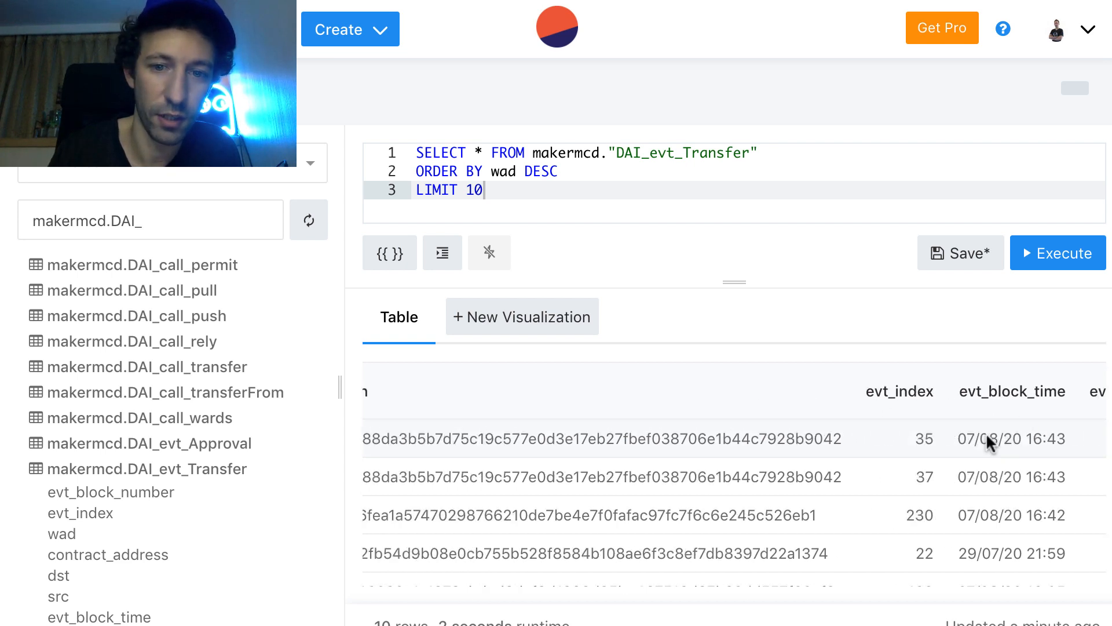
pyautogui.hscroll(-10, 986, 439)
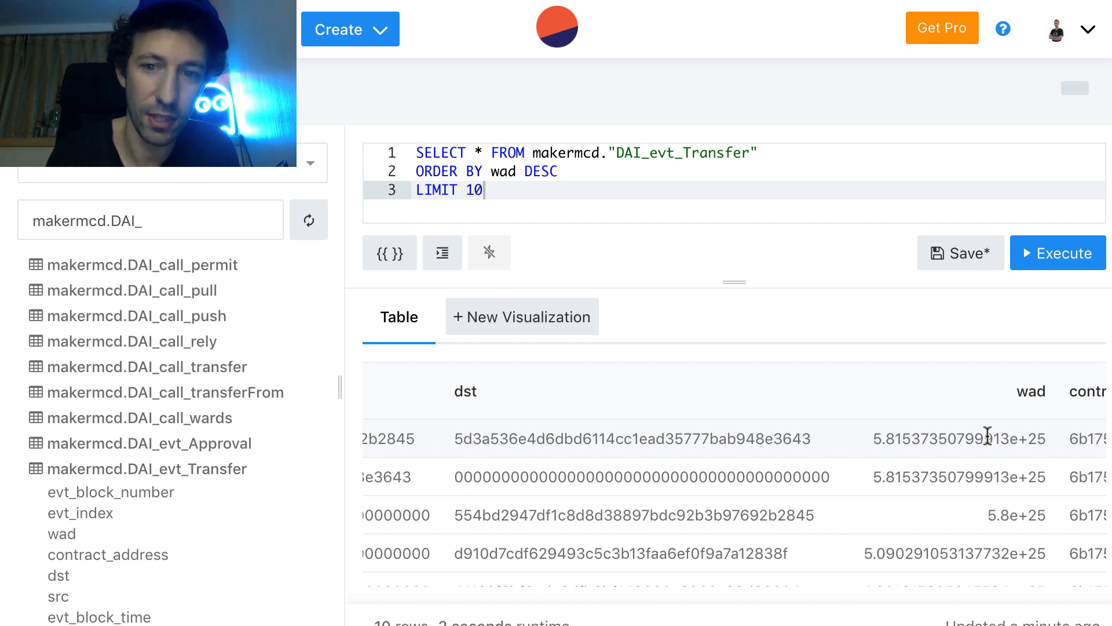
pyautogui.hscroll(-10, 988, 434)
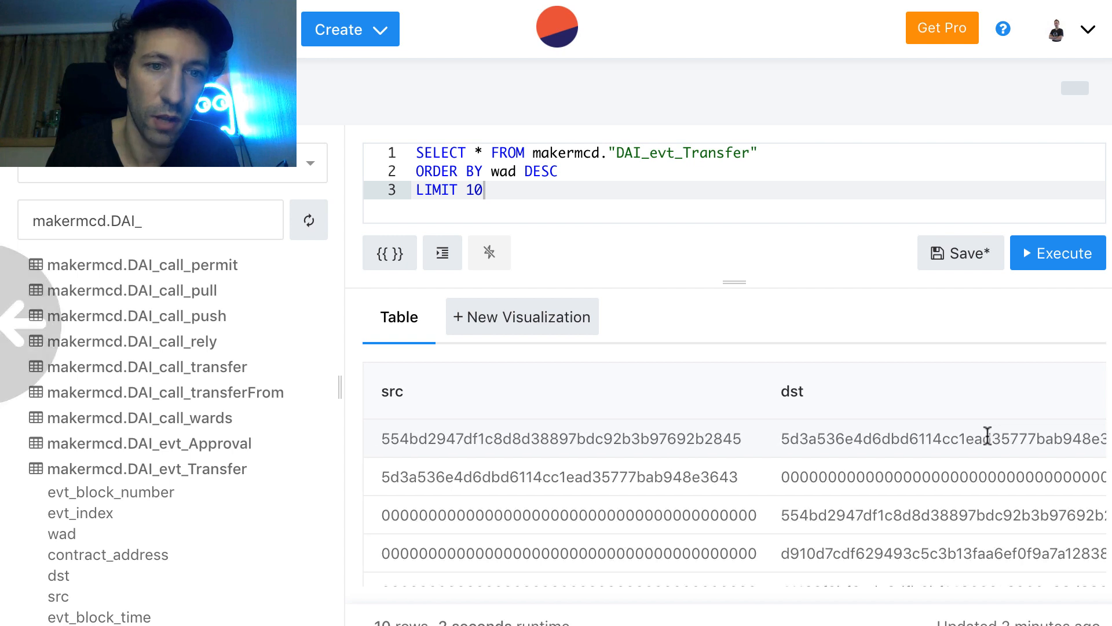
pyautogui.click(477, 153)
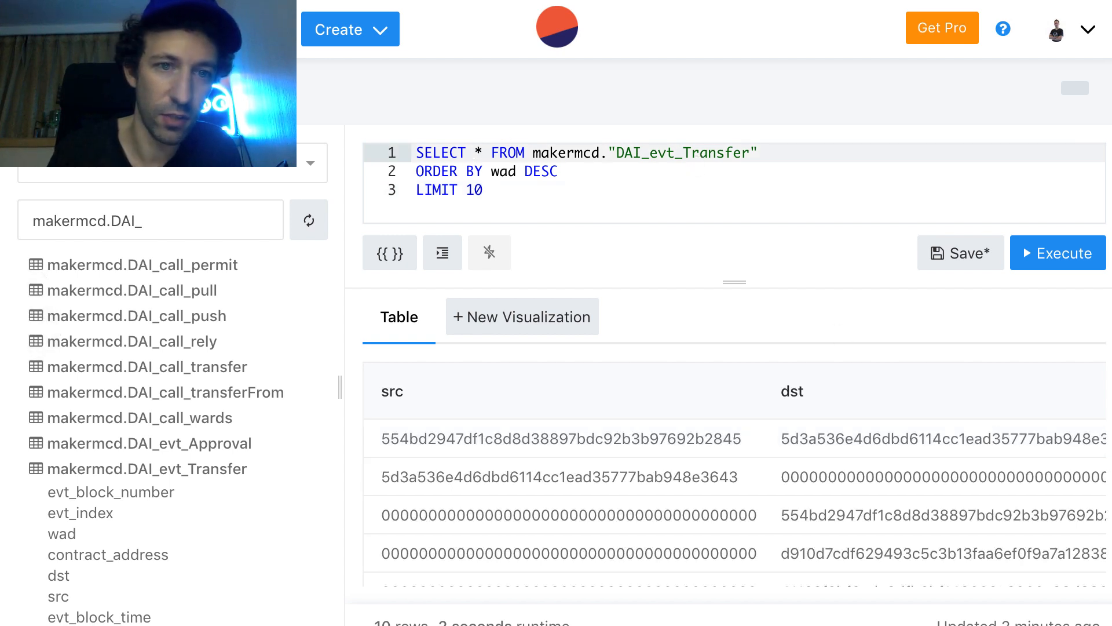
pyautogui.press('BackSpace')
pyautogui.write('src')
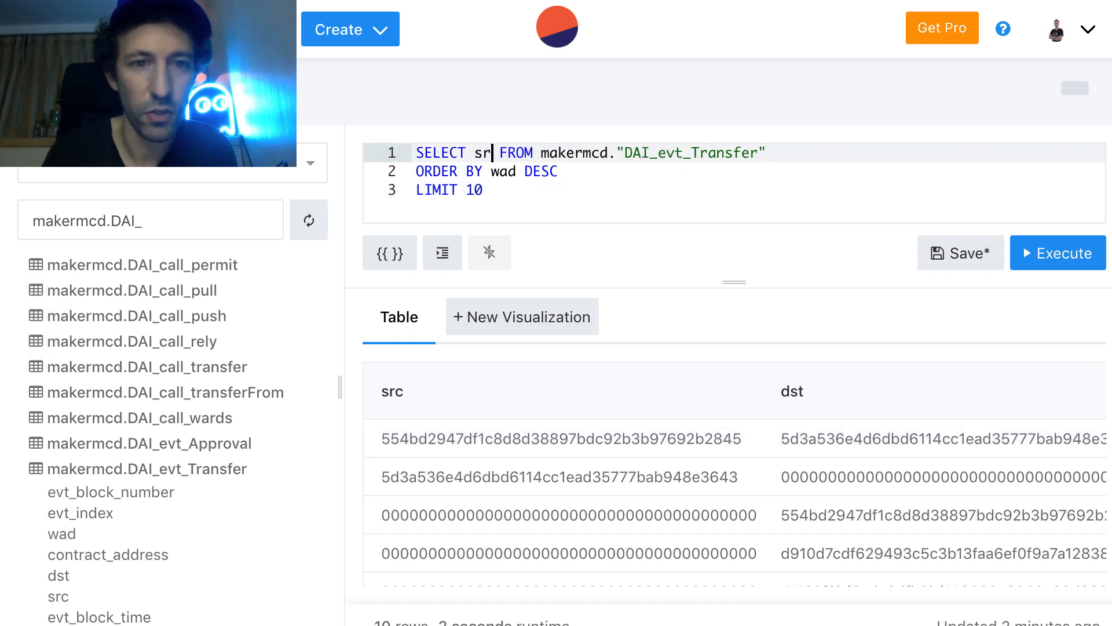
pyautogui.write(', ')
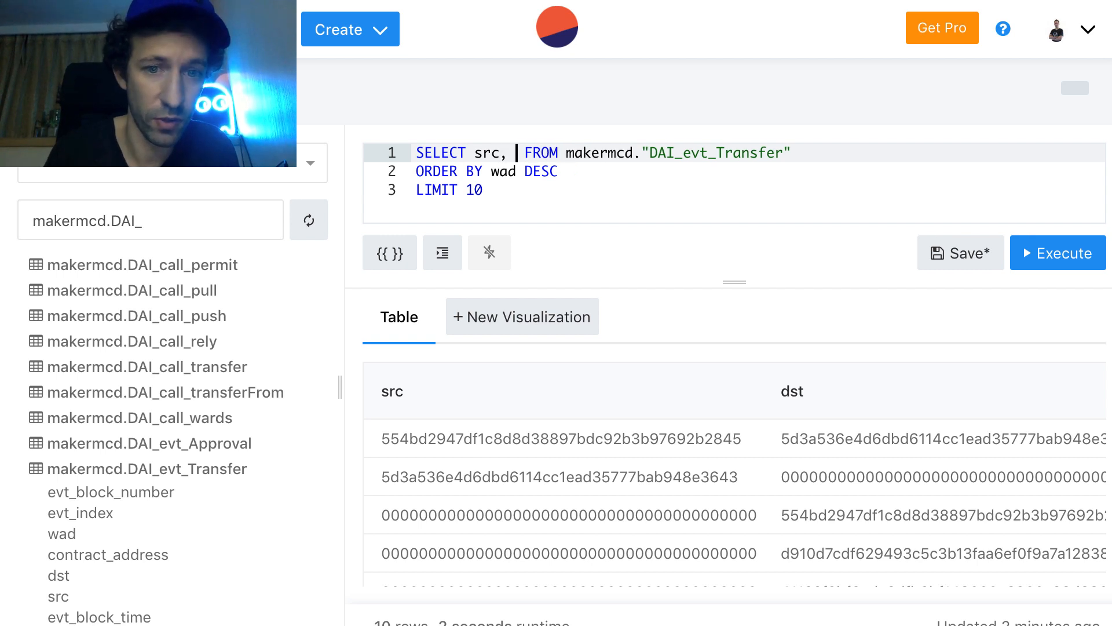
pyautogui.write('dst')
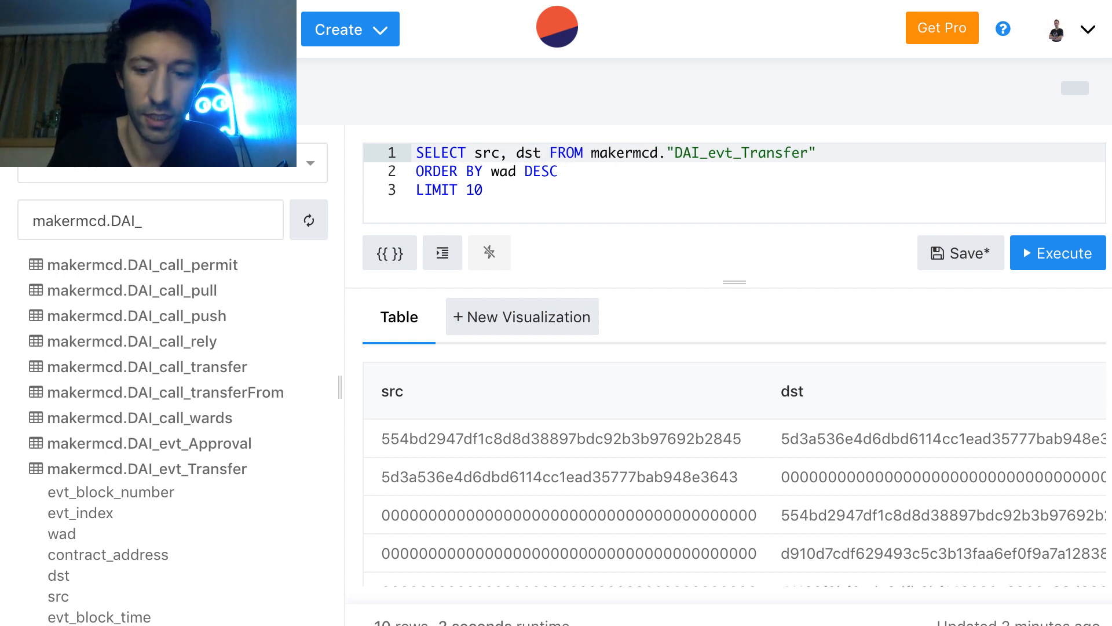
# Step: Add wad as the third column in the SELECT list, followed by a comma
pyautogui.write(',')
pyautogui.hscroll(5, 794, 449)
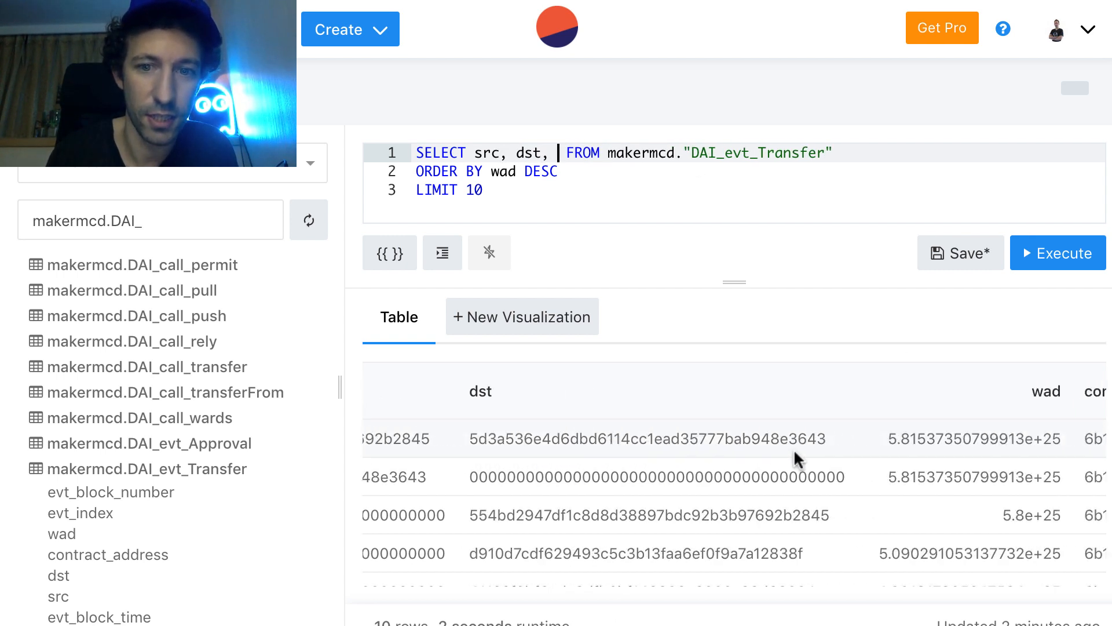
pyautogui.hscroll(3, 794, 448)
pyautogui.write('wa')
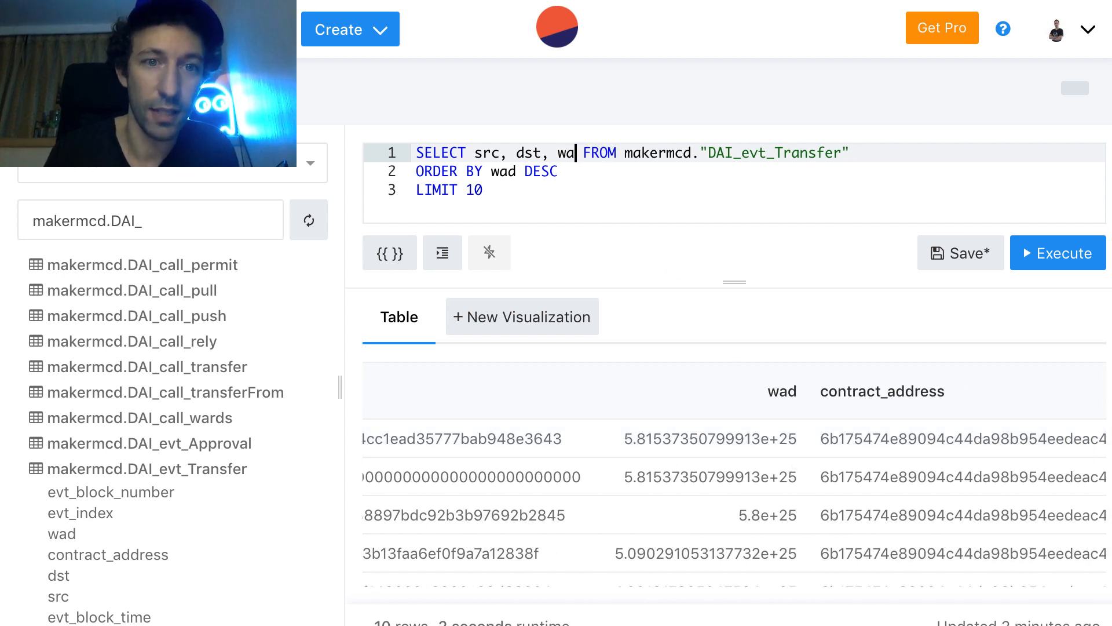
pyautogui.write('d,')
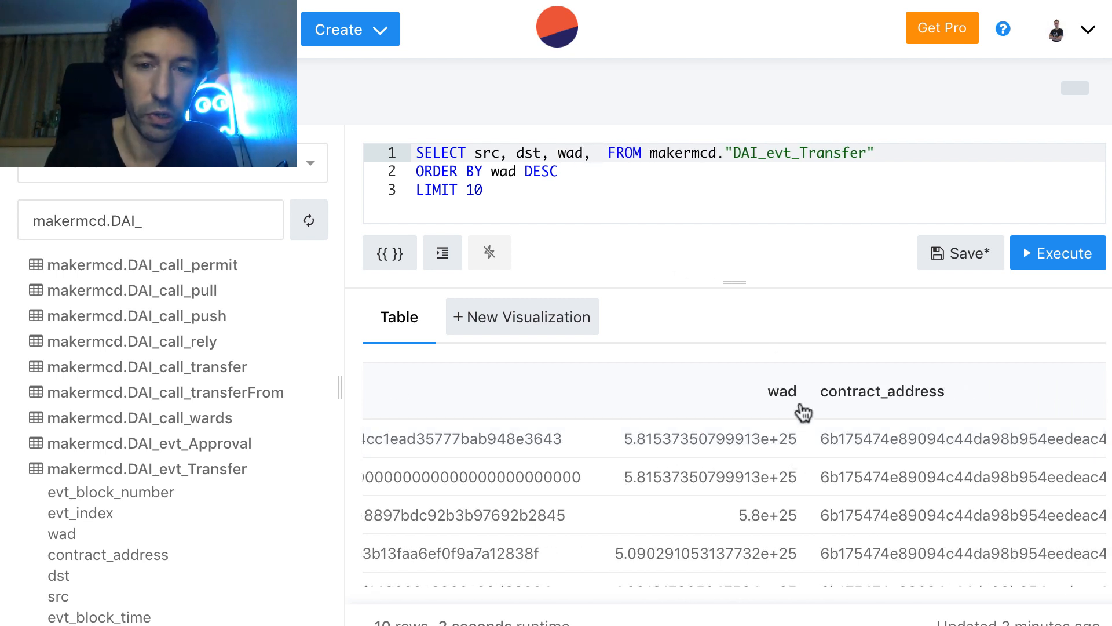
# Step: Add evt_block_time as the last selected column and execute the query
pyautogui.hscroll(6, 811, 412)
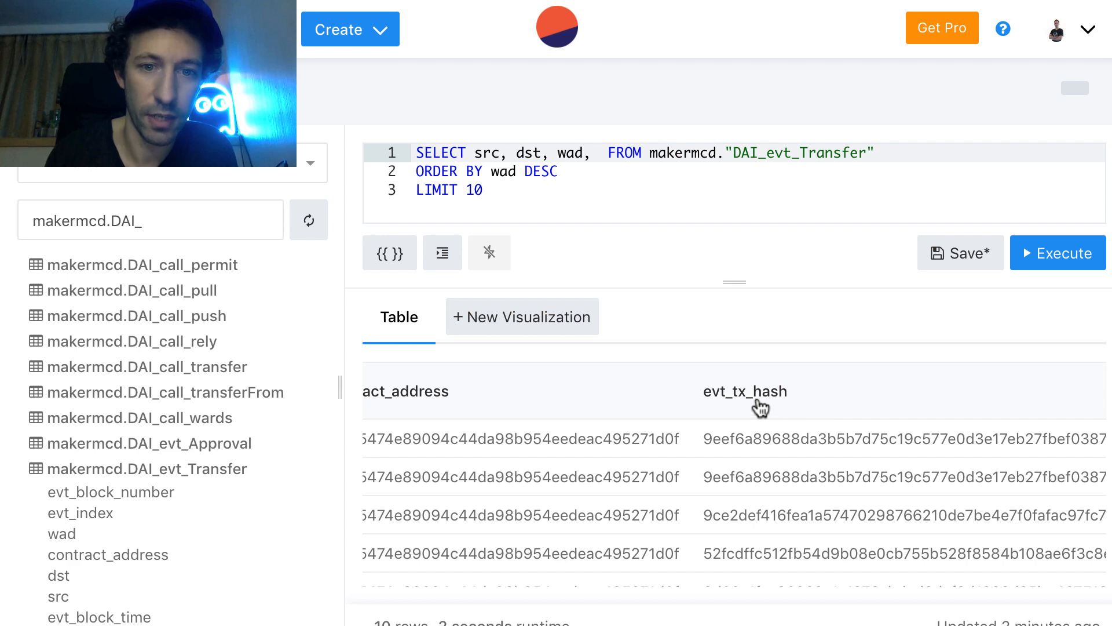
pyautogui.hscroll(8, 747, 405)
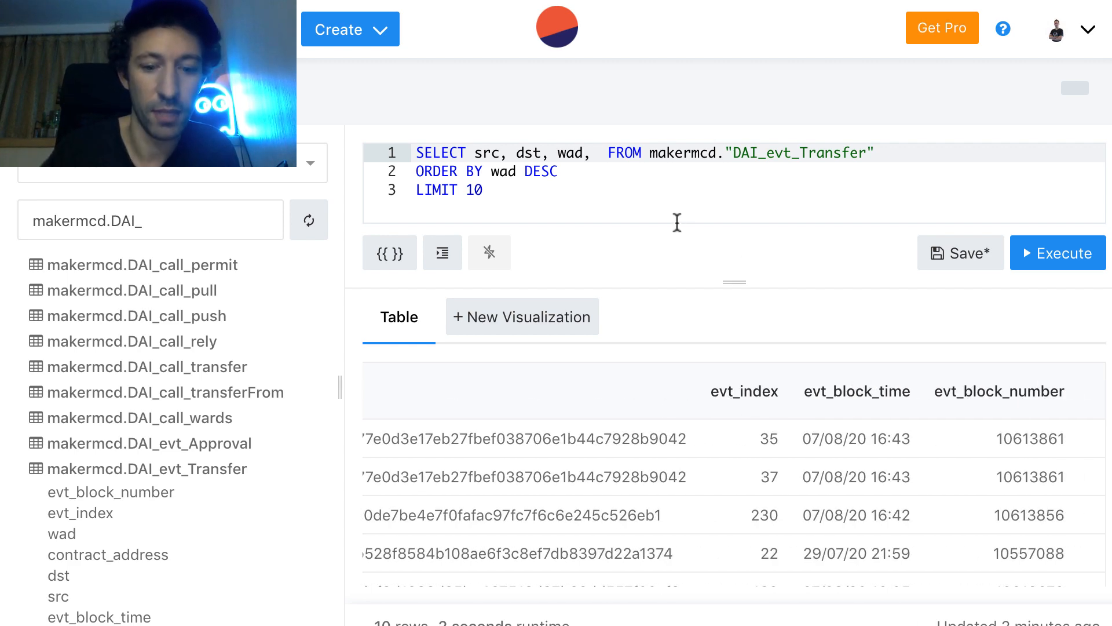
pyautogui.write('ev')
pyautogui.write('t_block')
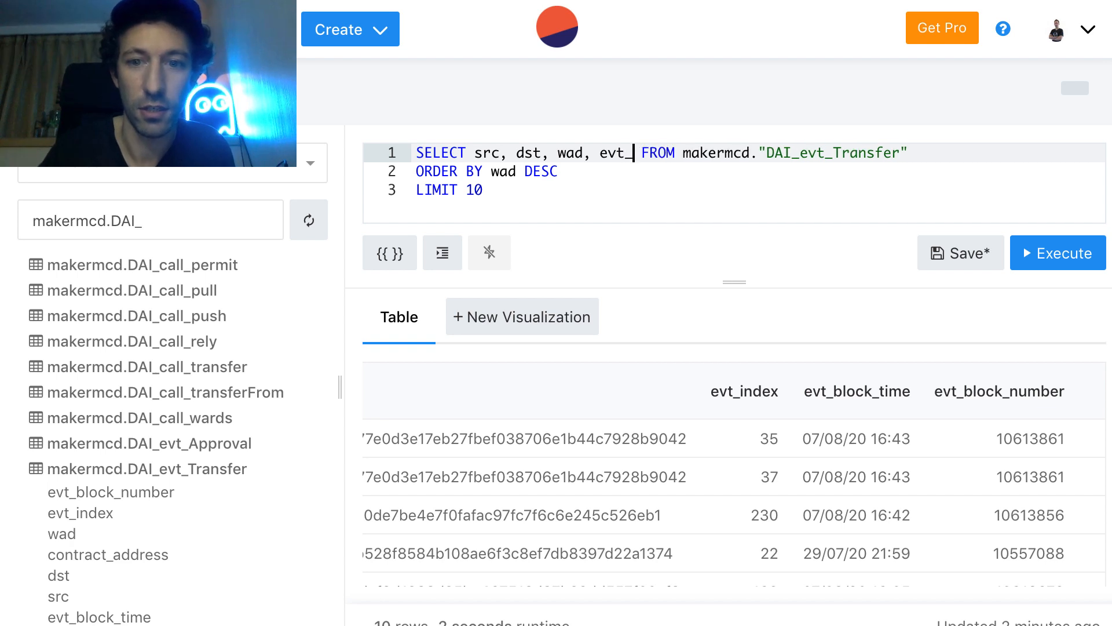
pyautogui.write('_time')
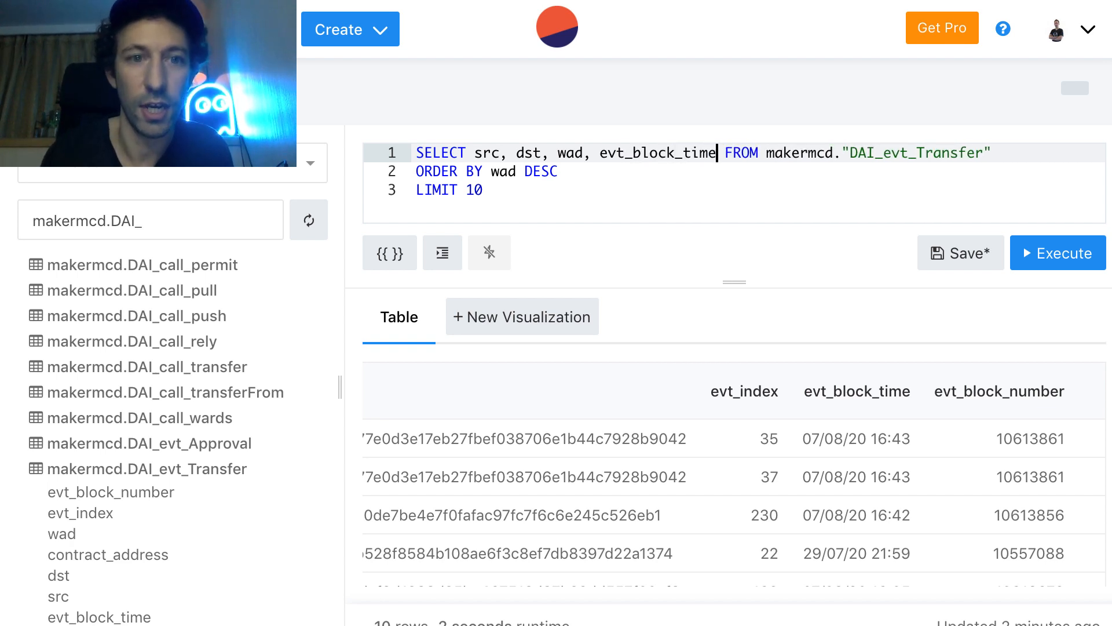
pyautogui.click(1024, 259)
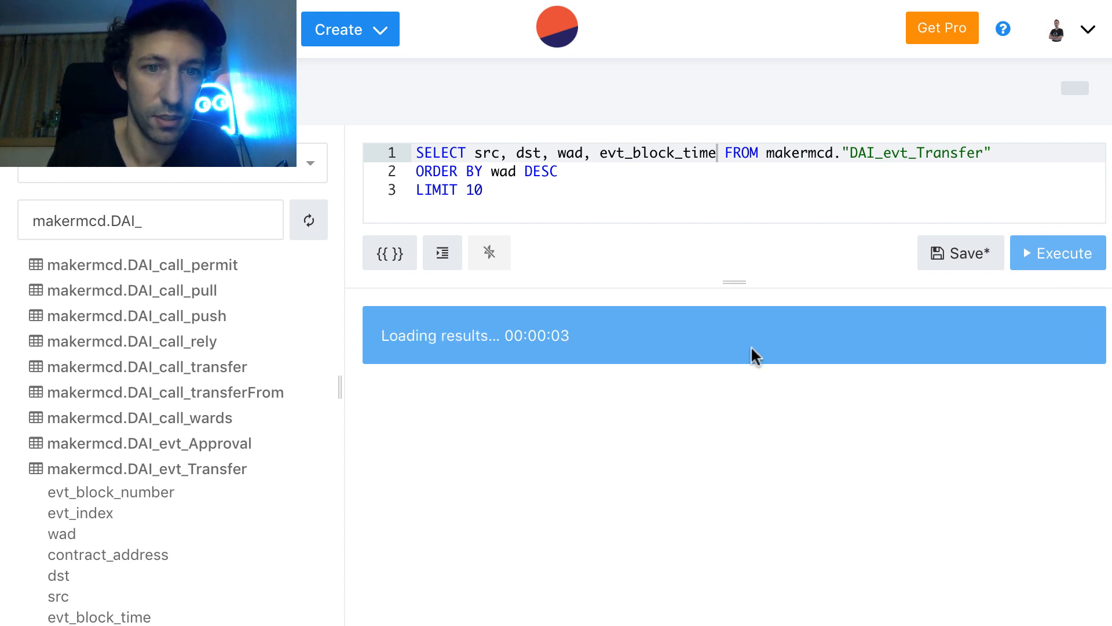
# Step: Divide wad by 10 ^ 18 in the SELECT list and enclose the expression in parentheses
pyautogui.hscroll(10, 675, 450)
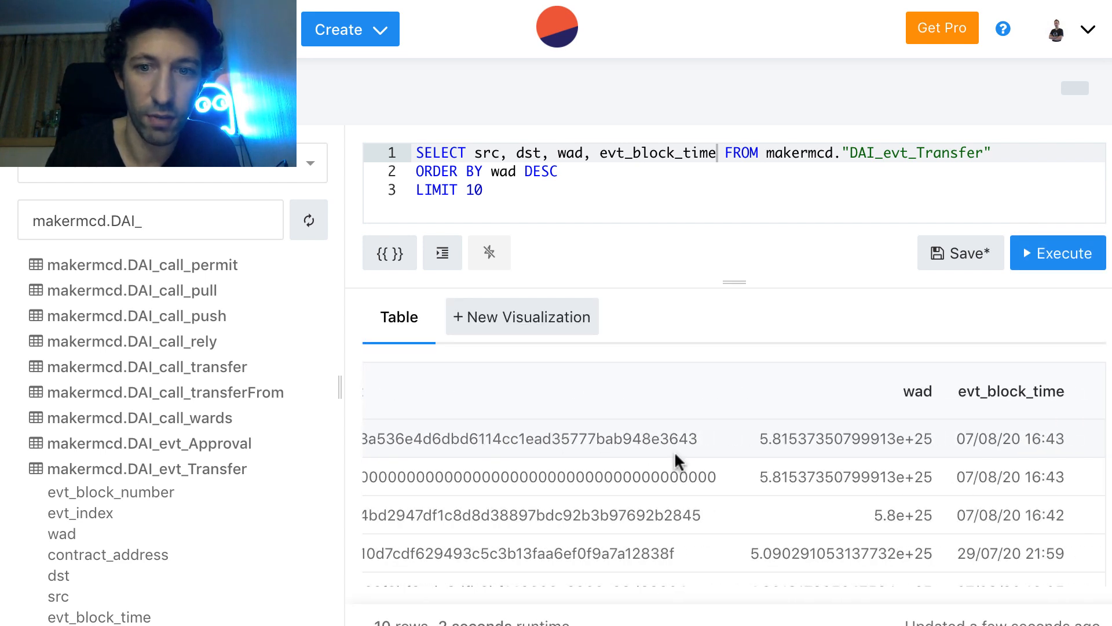
pyautogui.hscroll(-5, 674, 451)
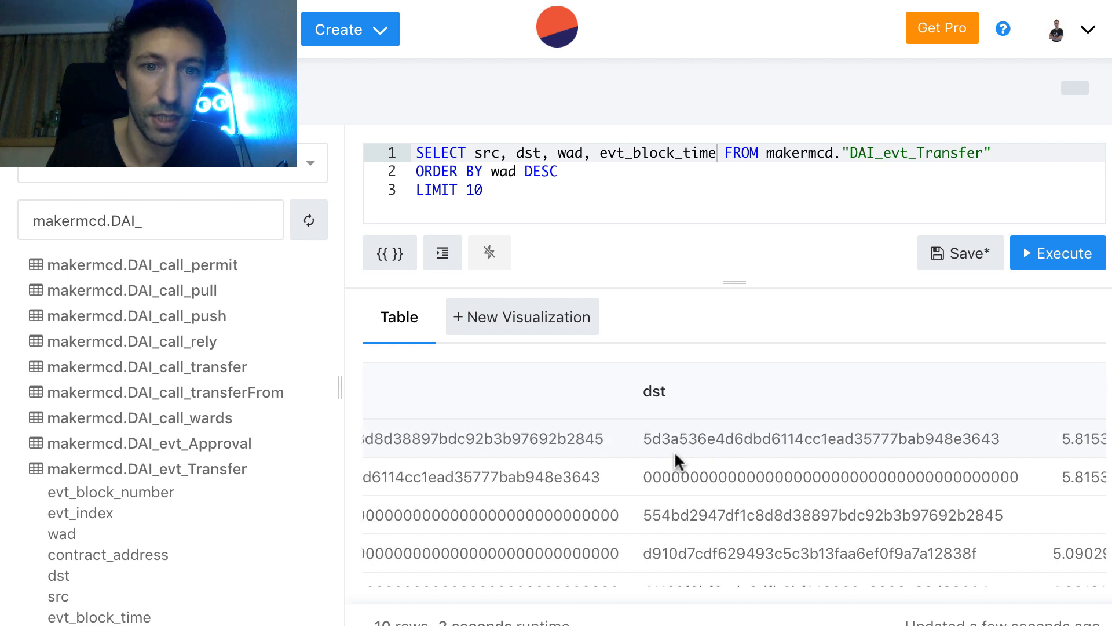
pyautogui.hscroll(2, 654, 454)
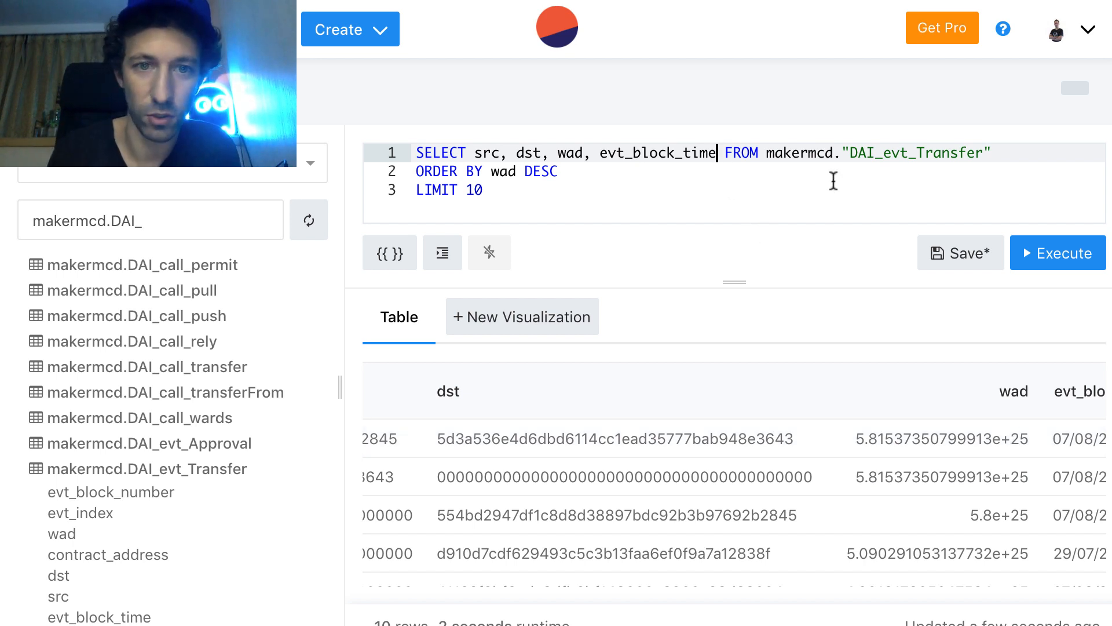
pyautogui.click(584, 153)
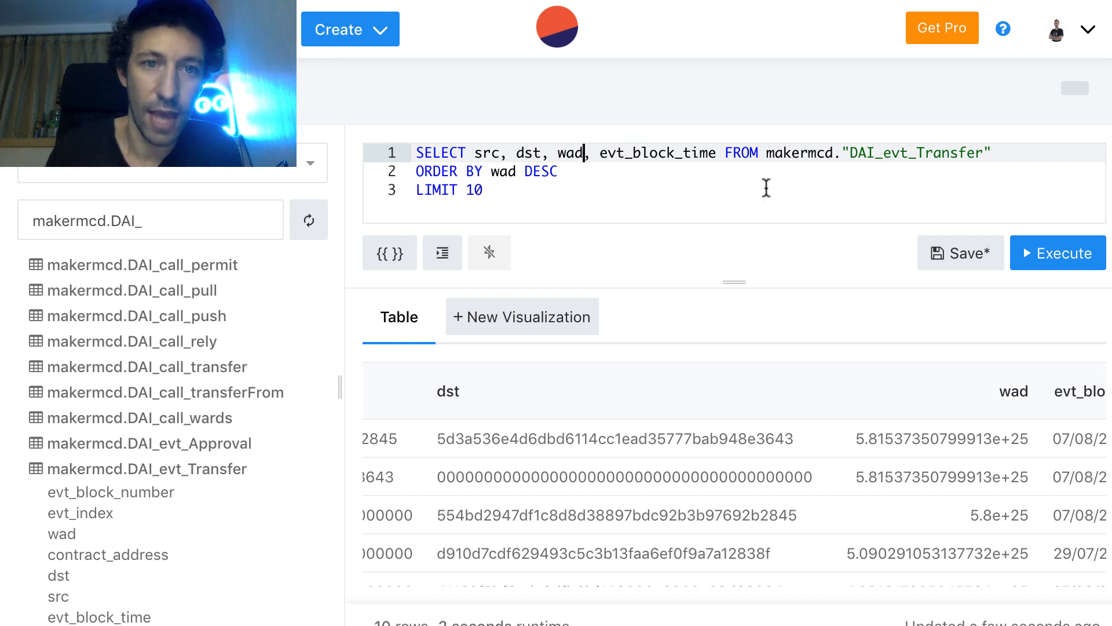
pyautogui.write('/ ')
pyautogui.write('10')
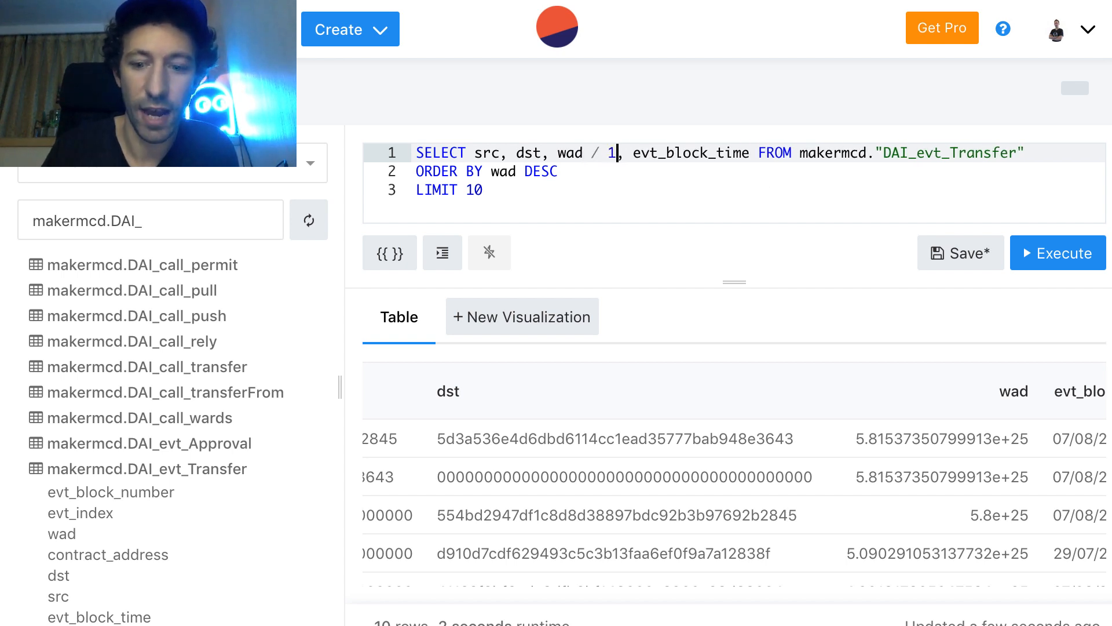
pyautogui.write(' ^ 18')
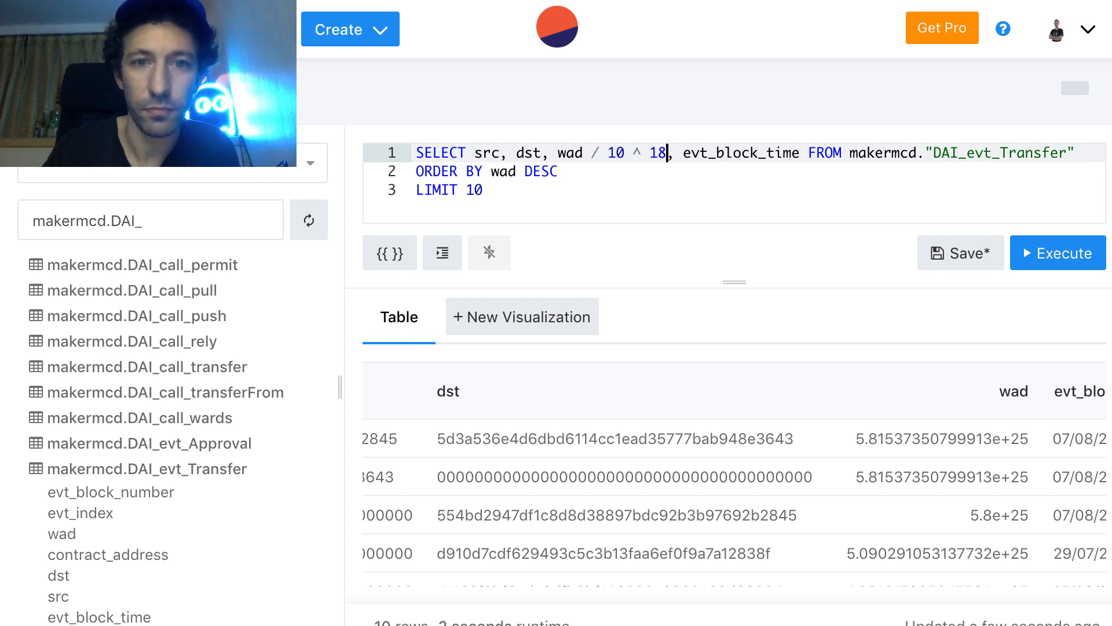
pyautogui.write(')')
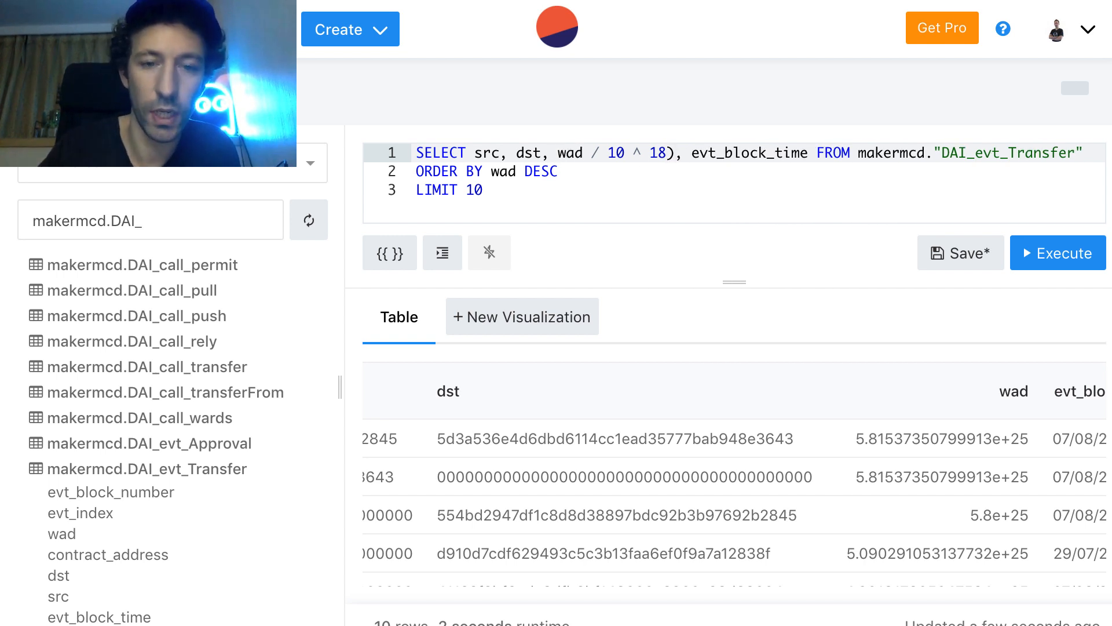
pyautogui.click(558, 153)
pyautogui.write('(')
# Step: Give the divided wad expression the alias amount and execute the query
pyautogui.click(683, 153)
pyautogui.write('as ')
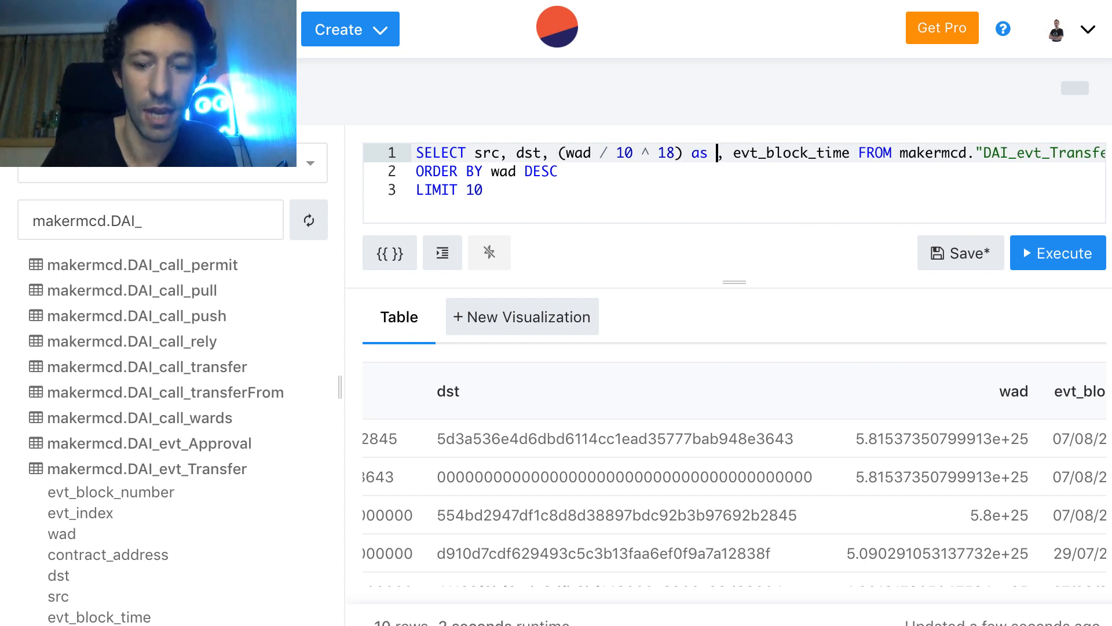
pyautogui.write('amount')
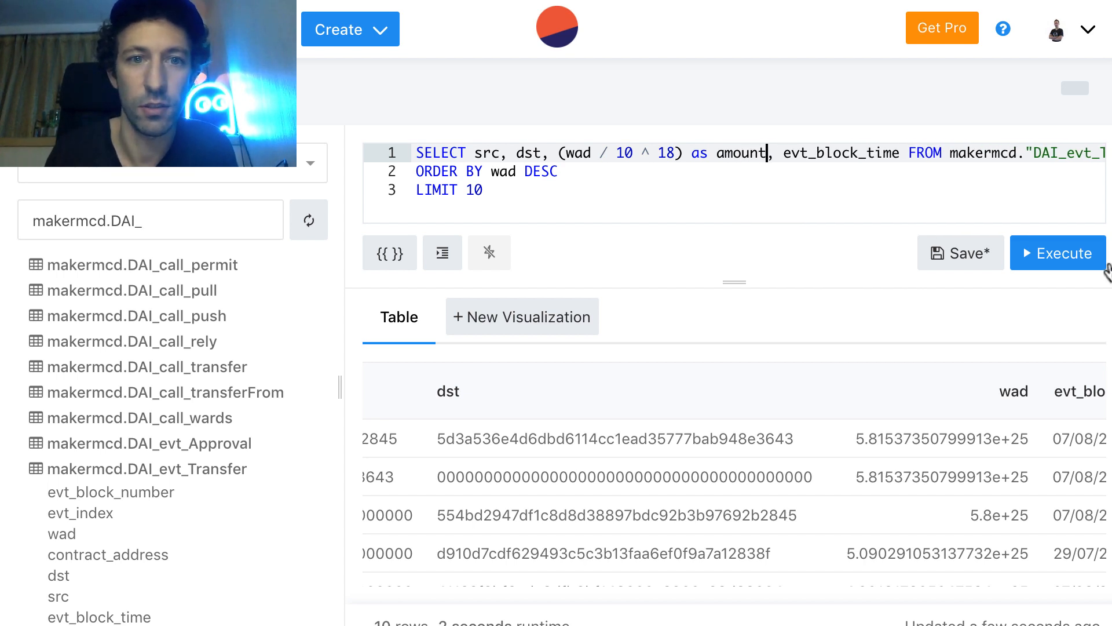
pyautogui.click(1069, 256)
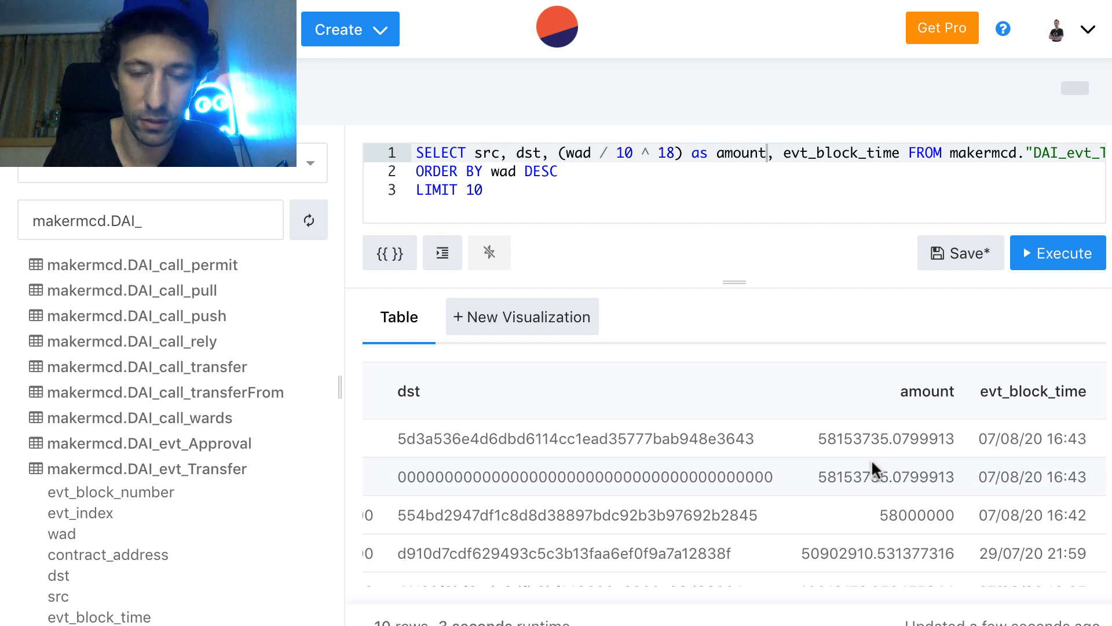
# Step: Insert a new line above ORDER BY and start a filter condition on it with WHERE src !=
pyautogui.hscroll(-1, 872, 458)
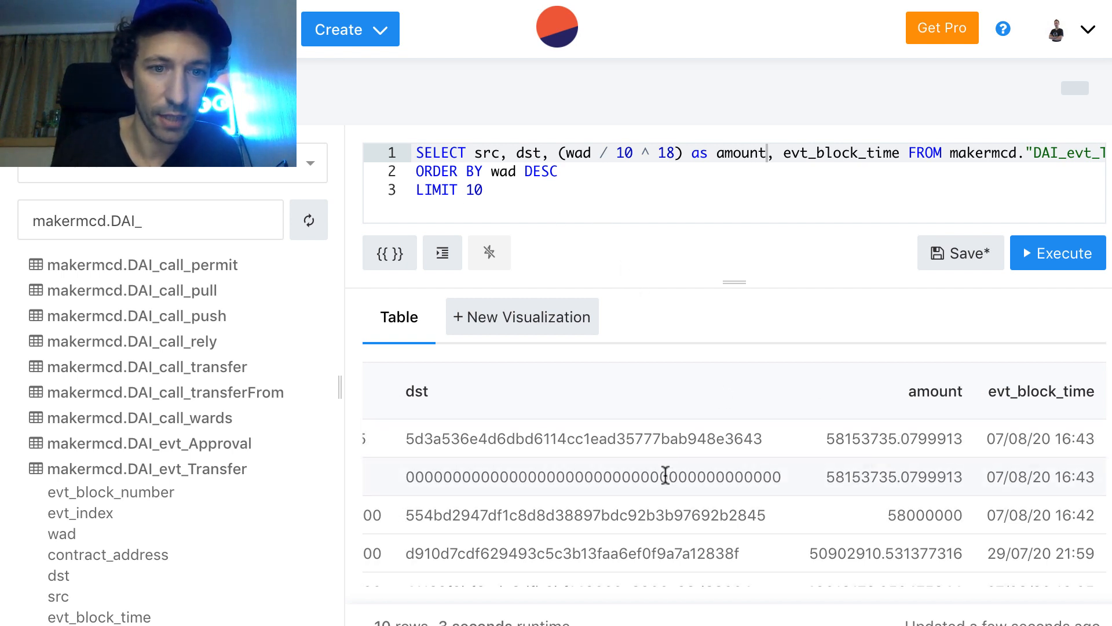
pyautogui.hscroll(-5, 665, 472)
pyautogui.hscroll(-4, 666, 475)
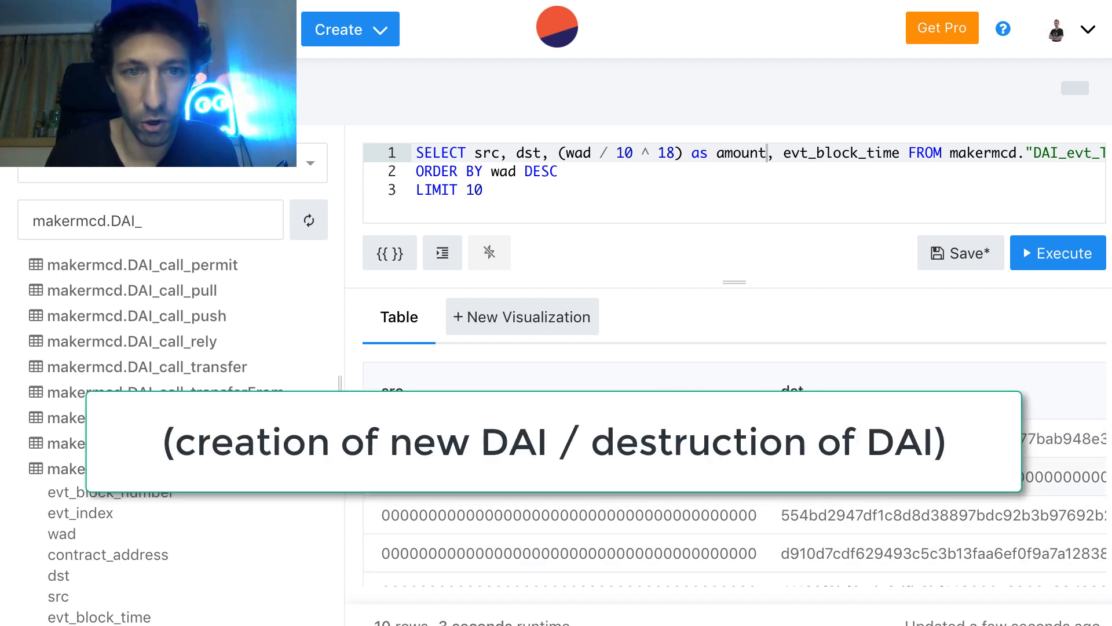
pyautogui.click(417, 172)
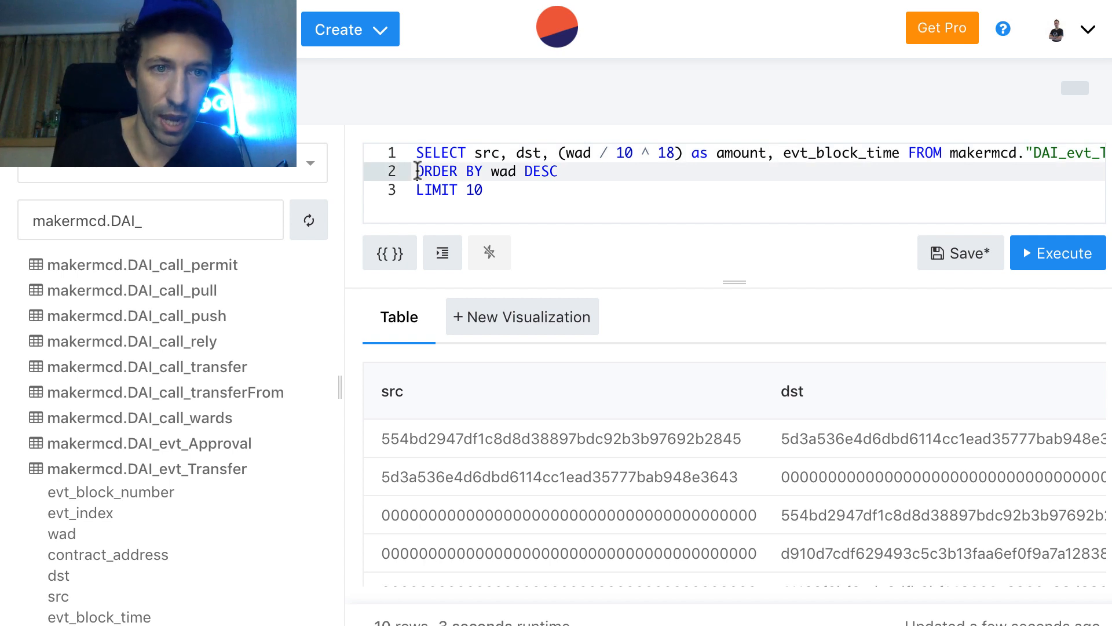
pyautogui.press('Return')
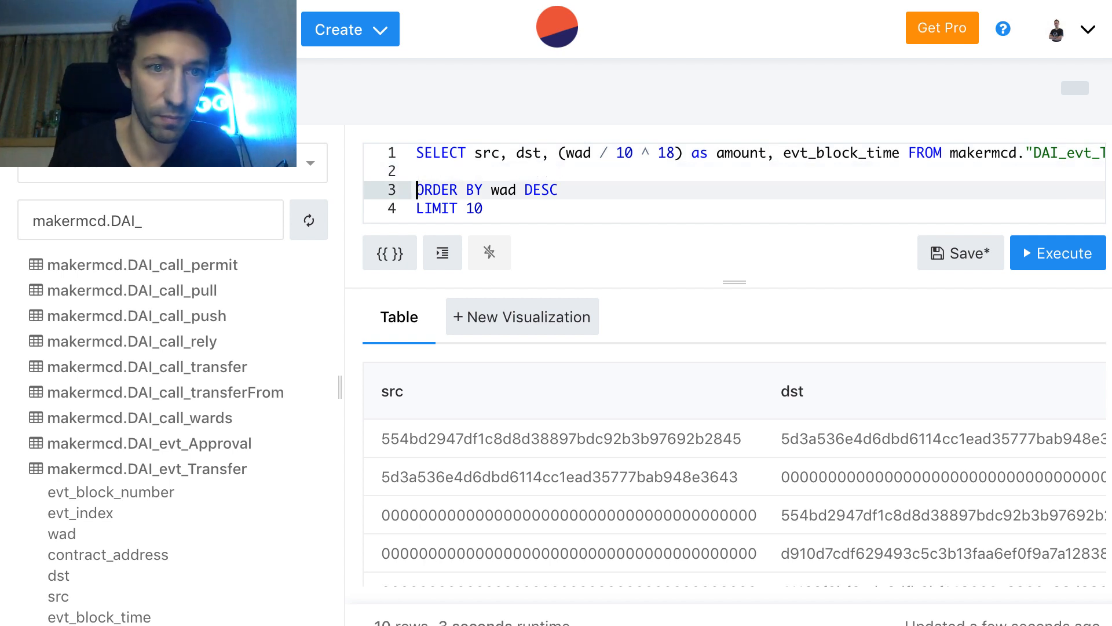
pyautogui.click(419, 168)
pyautogui.write('WHER')
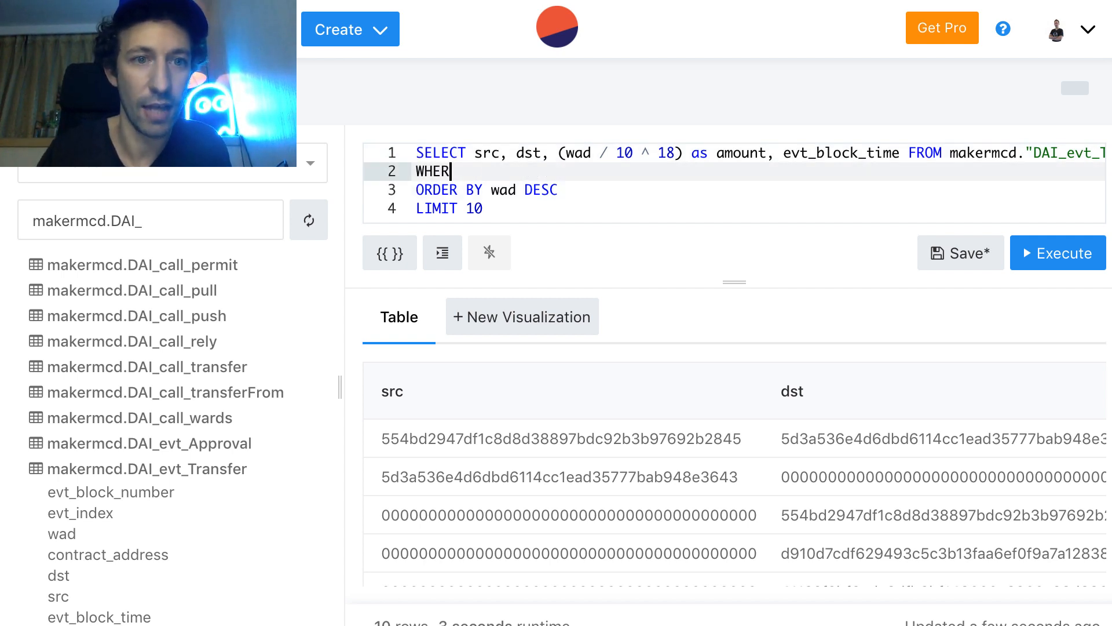
pyautogui.write('E src')
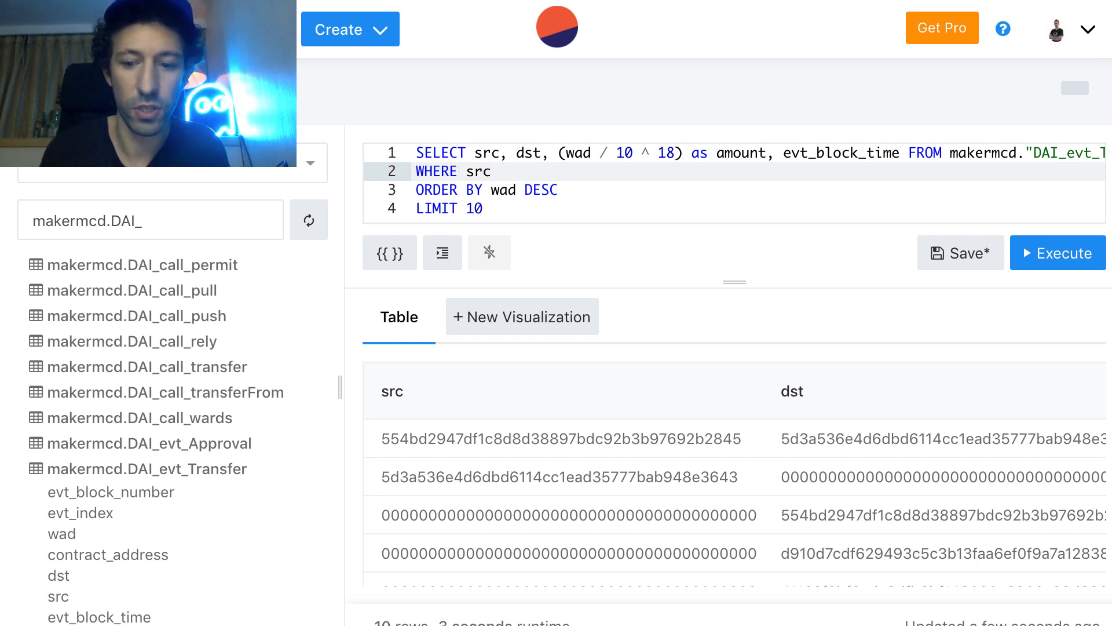
pyautogui.write(' !=')
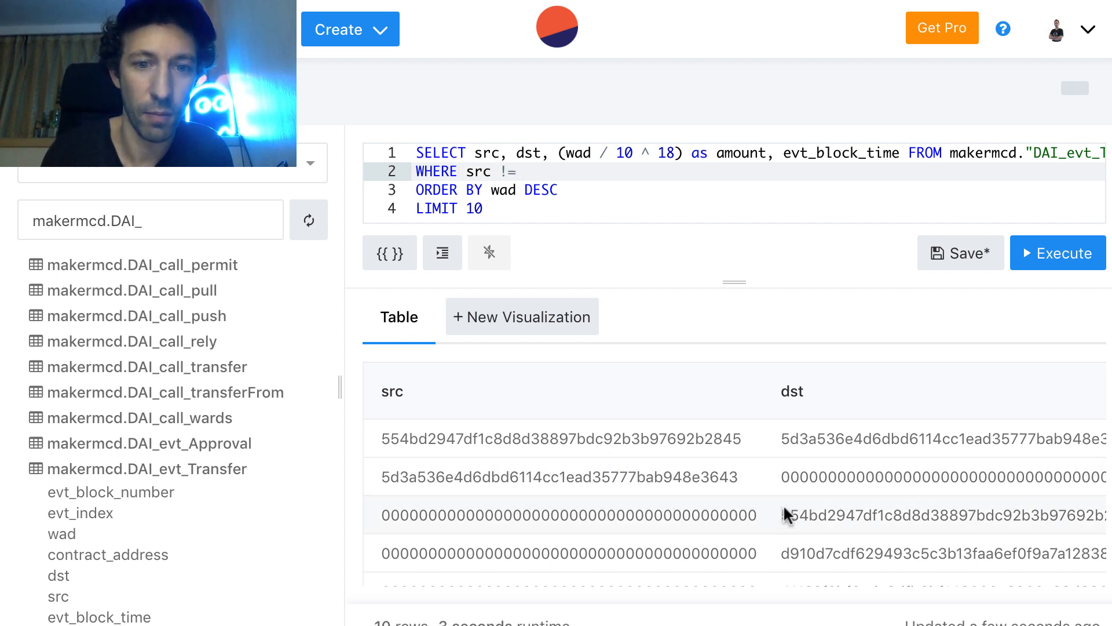
# Step: Complete the src != condition with the zero address copied from the results, prefixed with \x and enclosed in single quotes
pyautogui.moveTo(758, 515); pyautogui.dragTo(382, 513)
pyautogui.press('super+c')
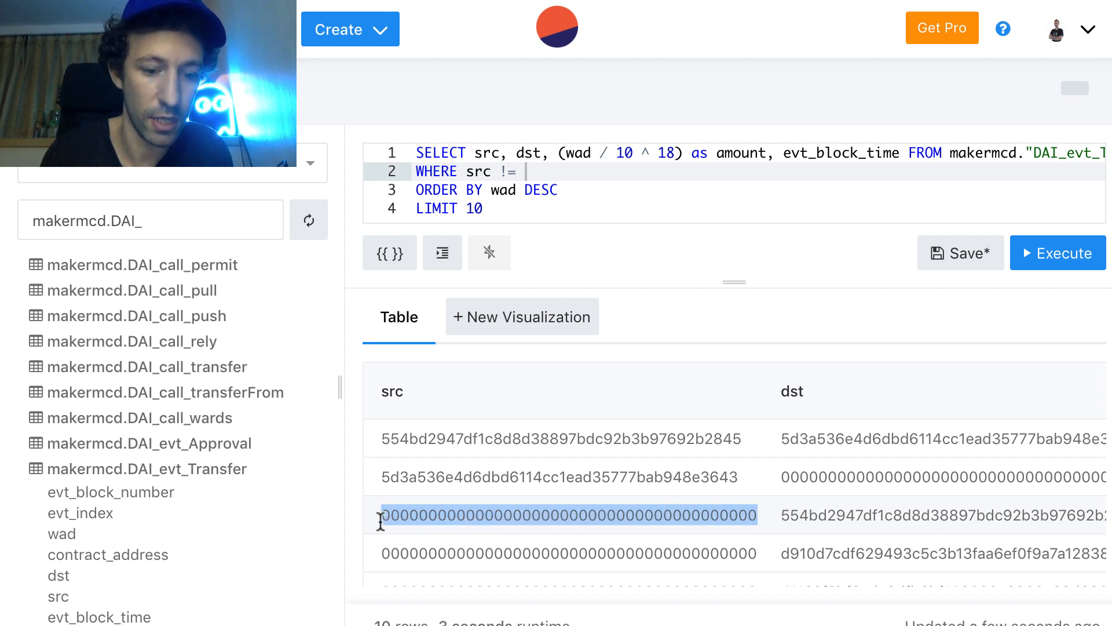
pyautogui.click(548, 172)
pyautogui.write('\\x')
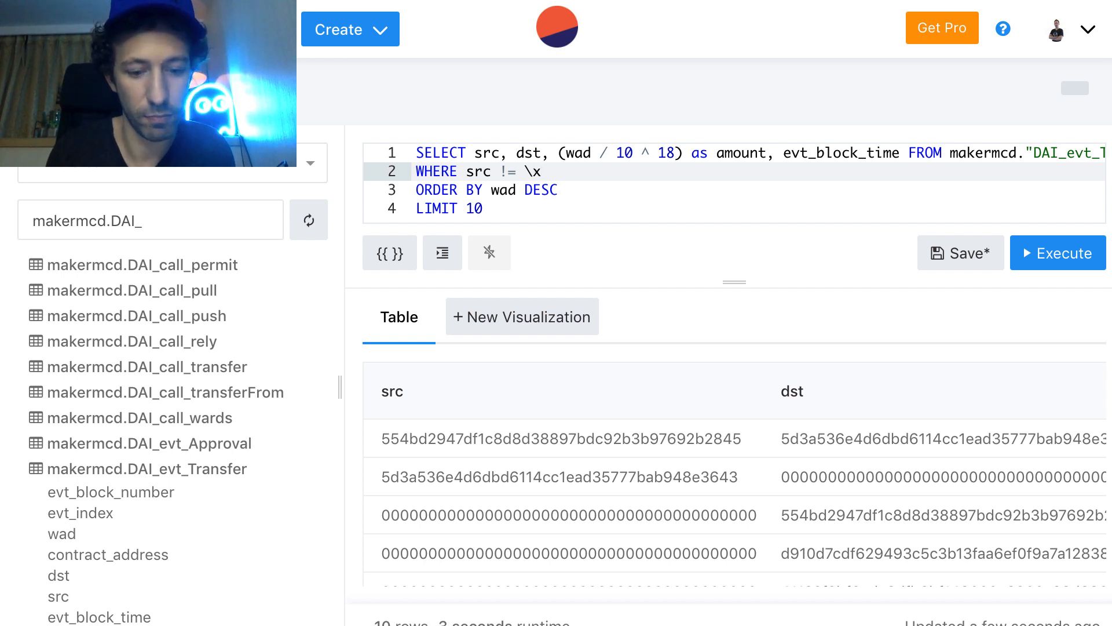
pyautogui.press('super+v')
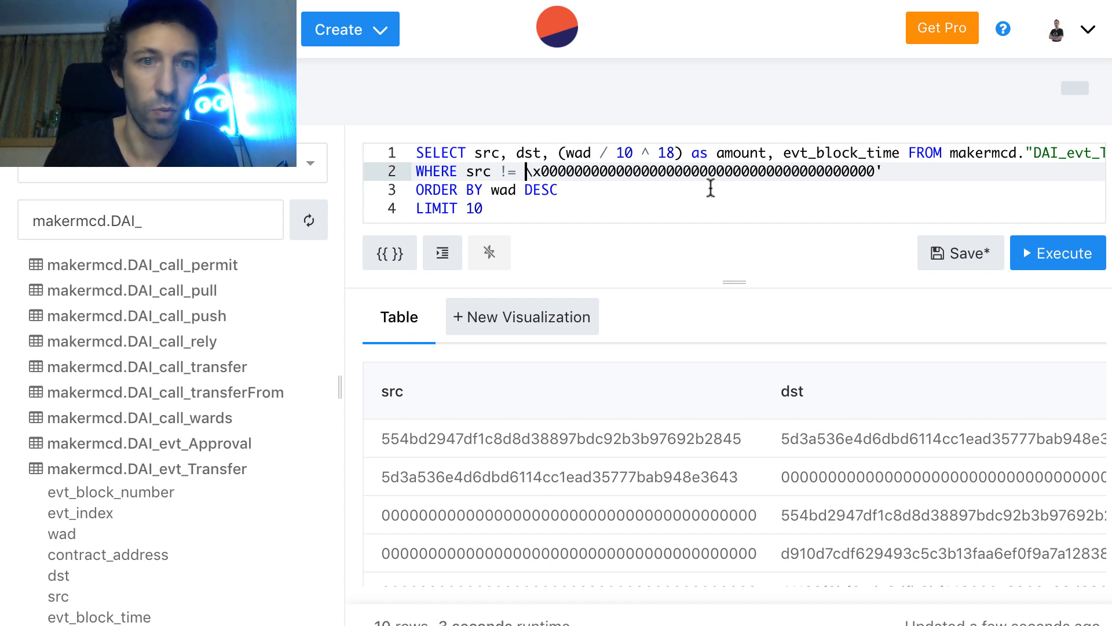
pyautogui.write("'")
pyautogui.press('BackSpace')
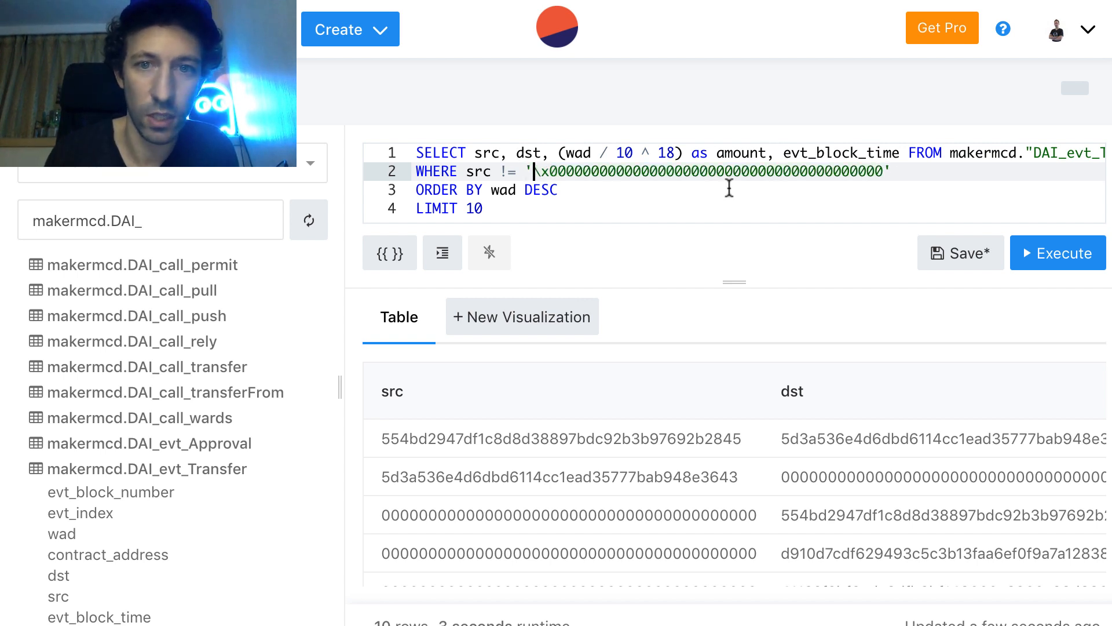
# Step: Extend the WHERE clause with AND and a copy of the src condition, changing its column to dst to exclude the zero address
pyautogui.click(919, 175)
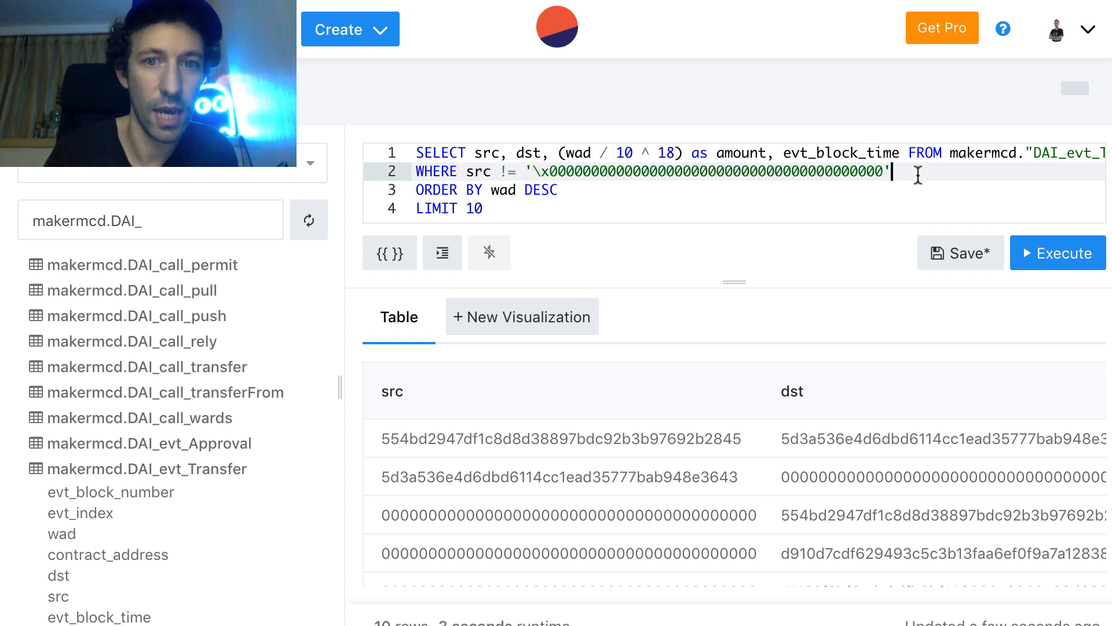
pyautogui.write('AND')
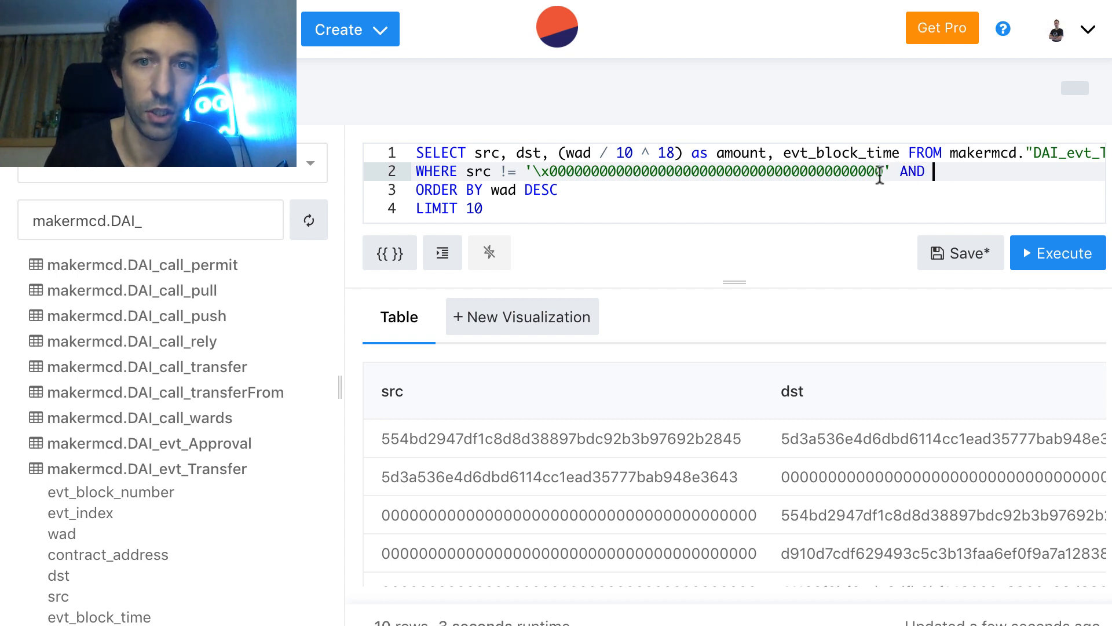
pyautogui.moveTo(886, 172); pyautogui.dragTo(467, 172)
pyautogui.hotkey('ctrl', 'c')
pyautogui.click(950, 172)
pyautogui.hotkey('ctrl', 'v')
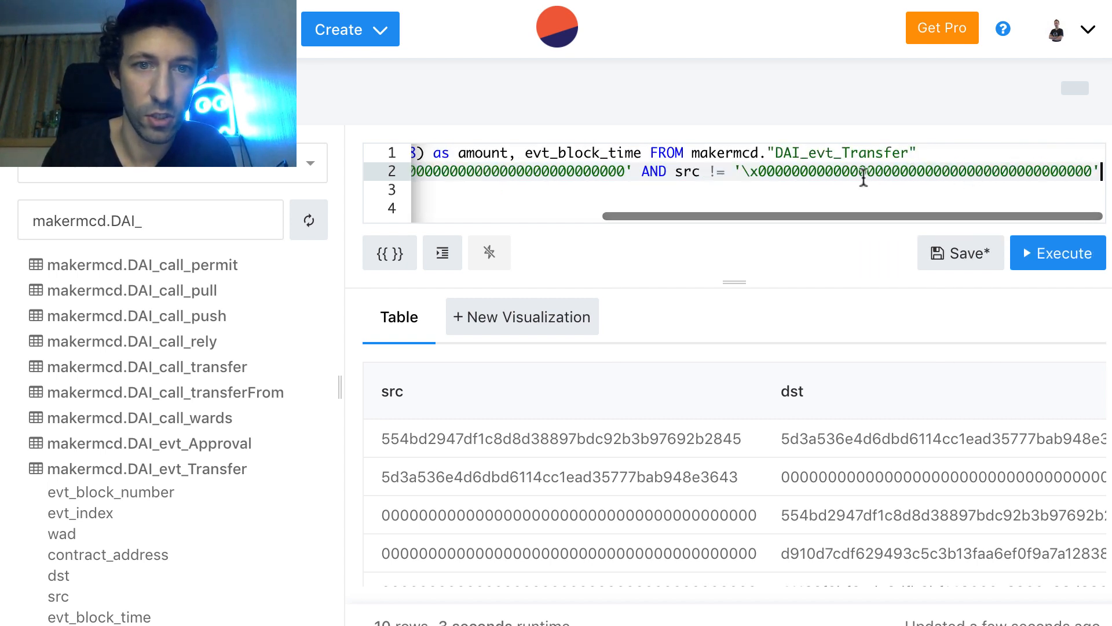
pyautogui.click(742, 172)
pyautogui.press('BackSpace')
pyautogui.press('BackSpace')
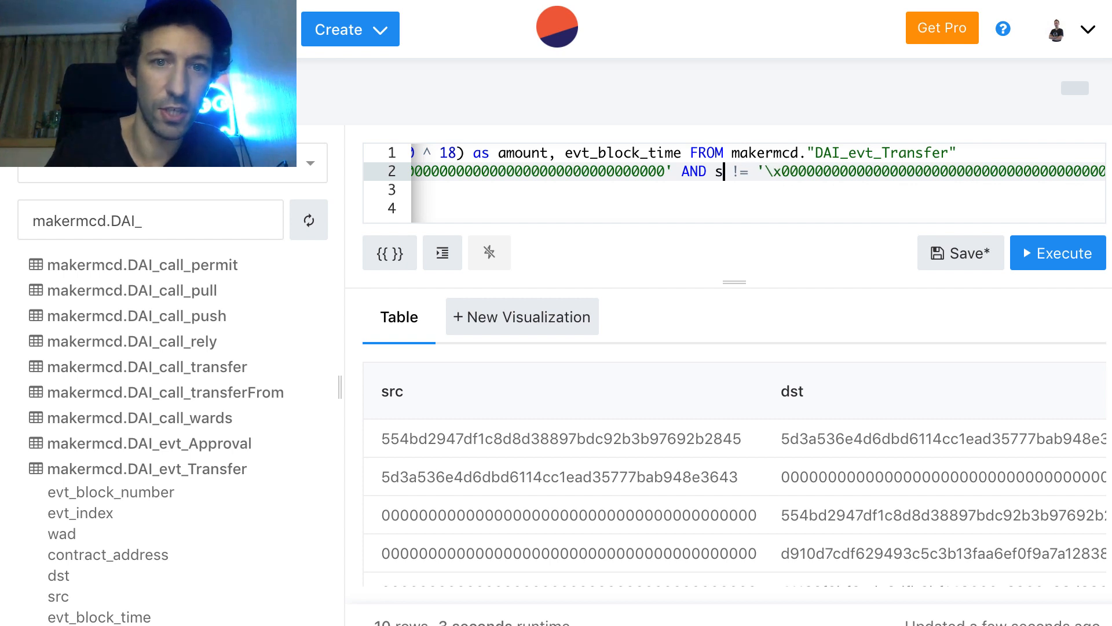
pyautogui.press('BackSpace')
pyautogui.write('dst')
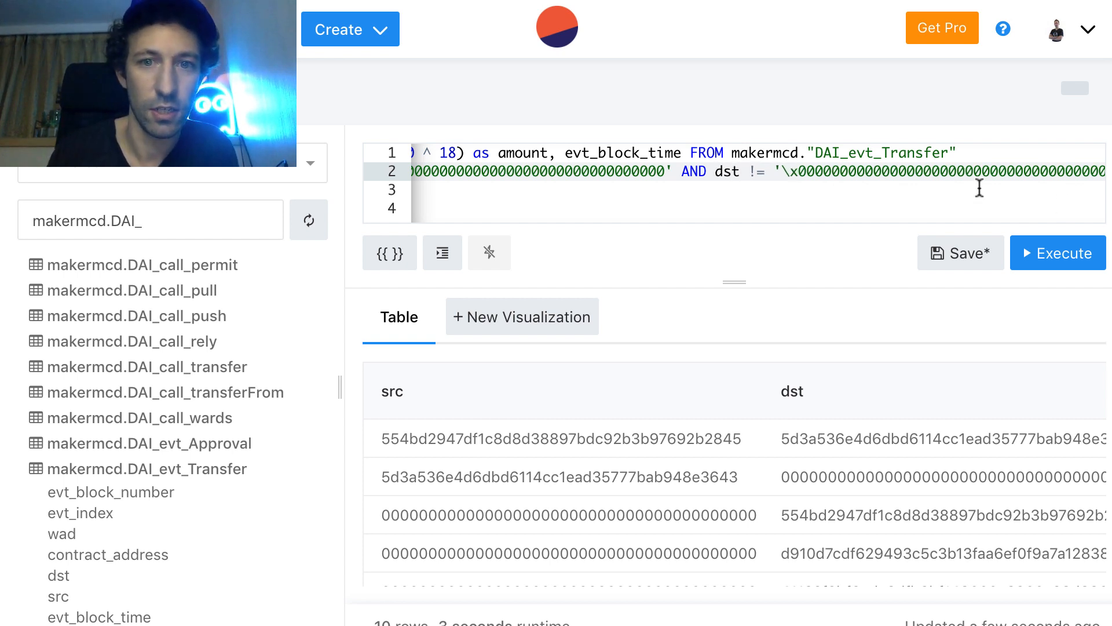
# Step: Execute the query with both address filters and look through the returned transfers, amounts and block times
pyautogui.hscroll(-4, 979, 188)
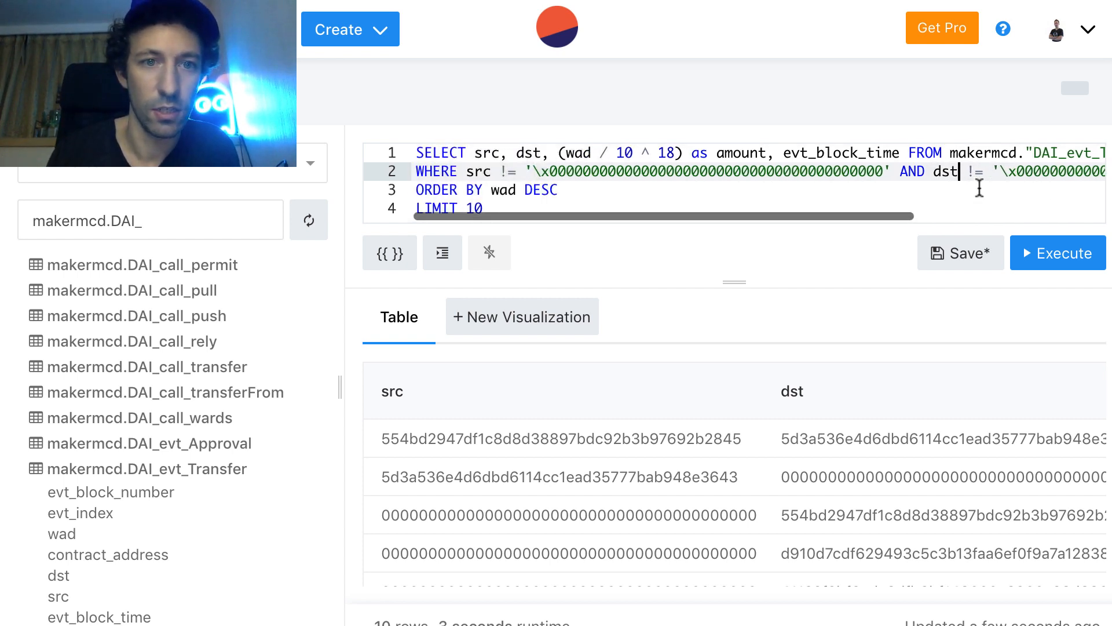
pyautogui.click(1057, 254)
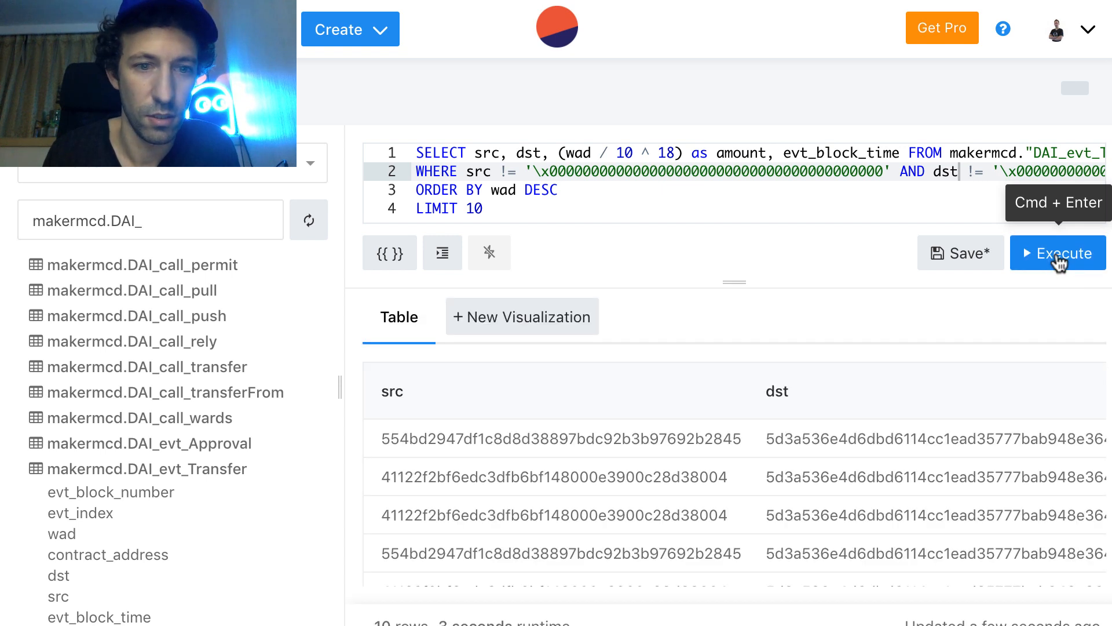
pyautogui.scroll(-3, 649, 473)
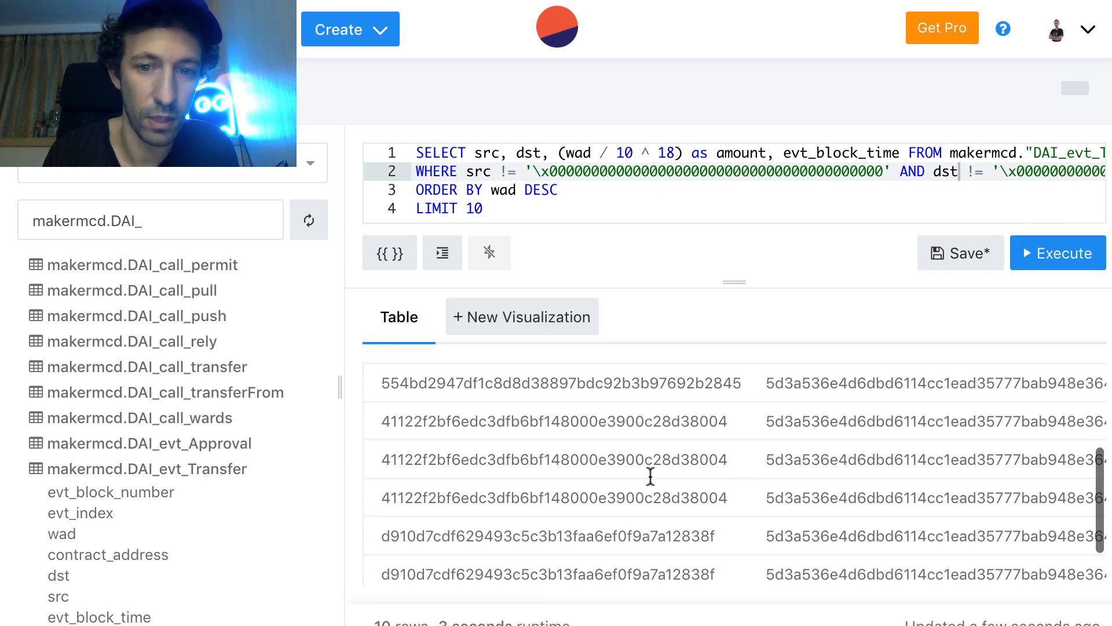
pyautogui.scroll(3, 649, 473)
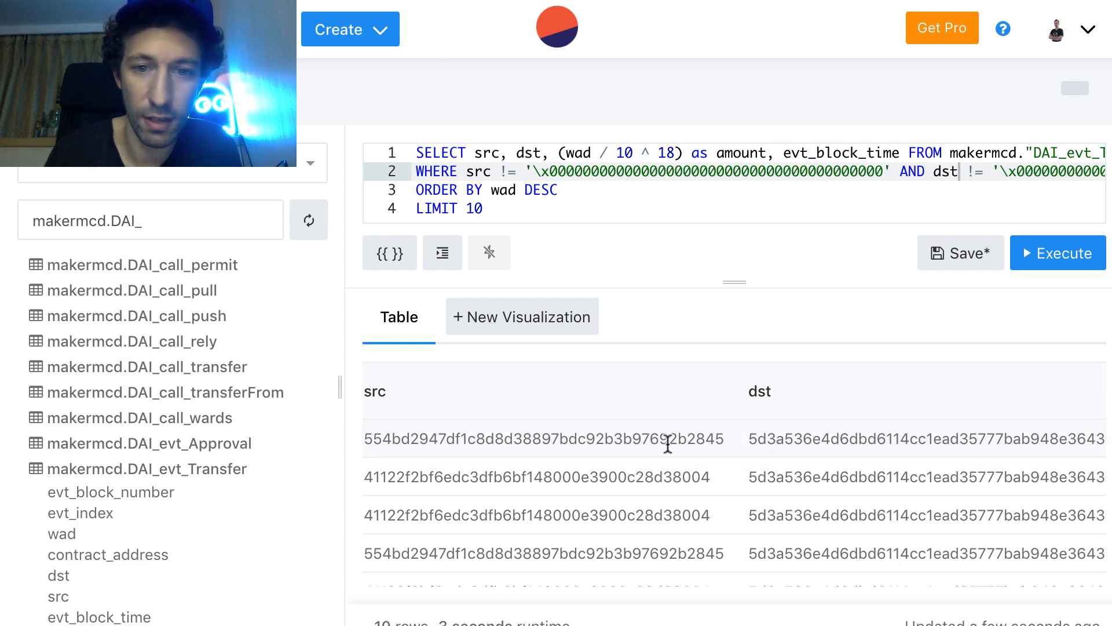
pyautogui.hscroll(5, 672, 443)
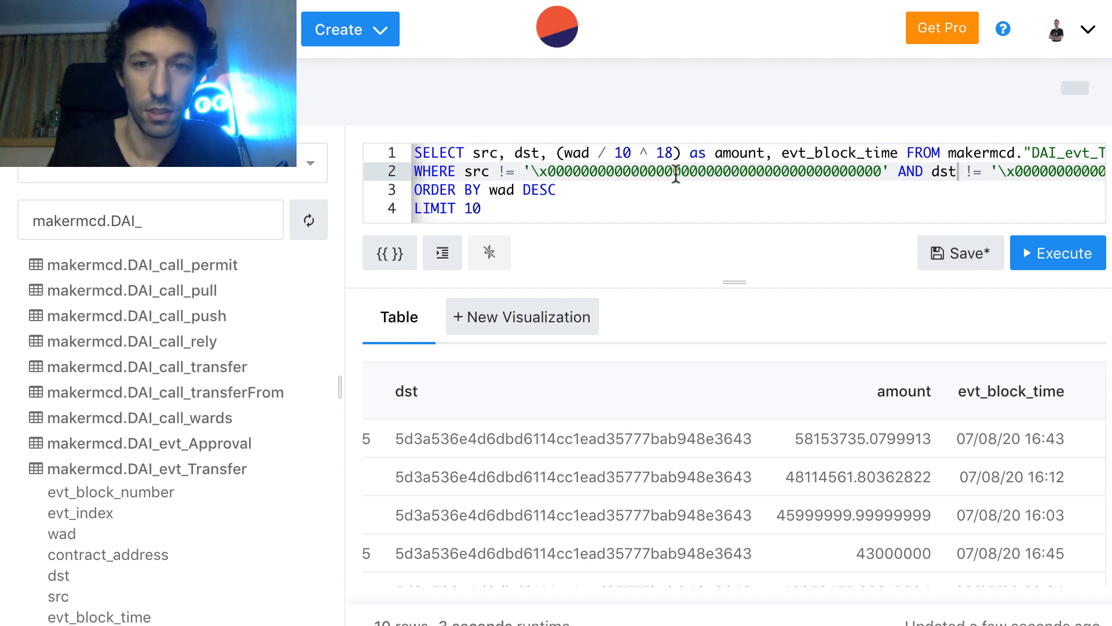
# Step: Append AND evt_block_time > now() - interval('7 days') to the WHERE clause and execute the query
pyautogui.hscroll(5, 676, 173)
pyautogui.click(1094, 171)
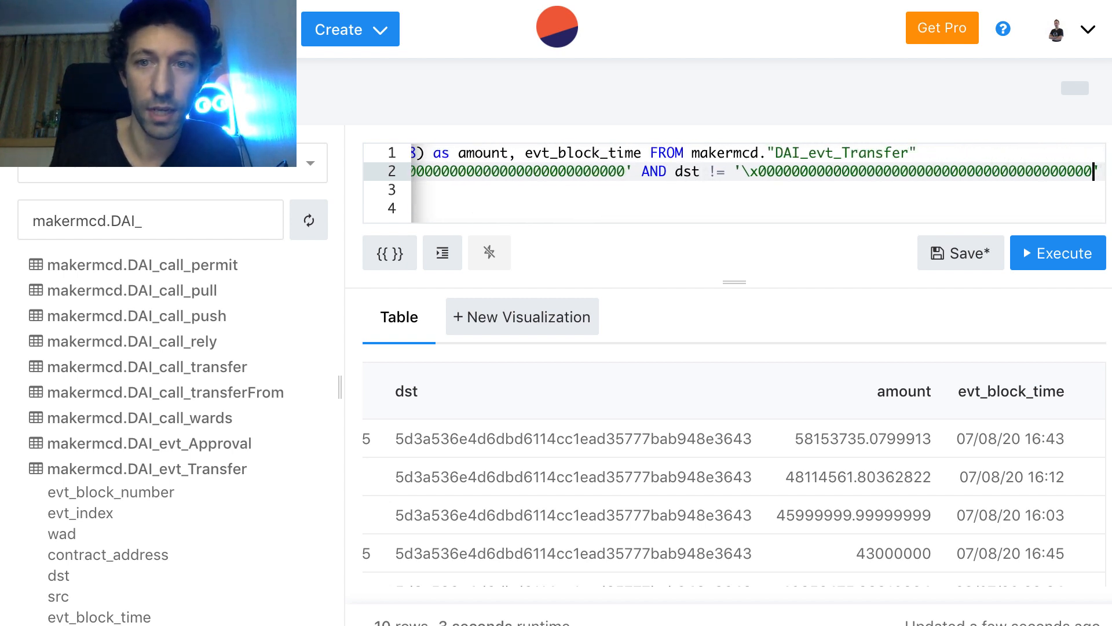
pyautogui.write('AND')
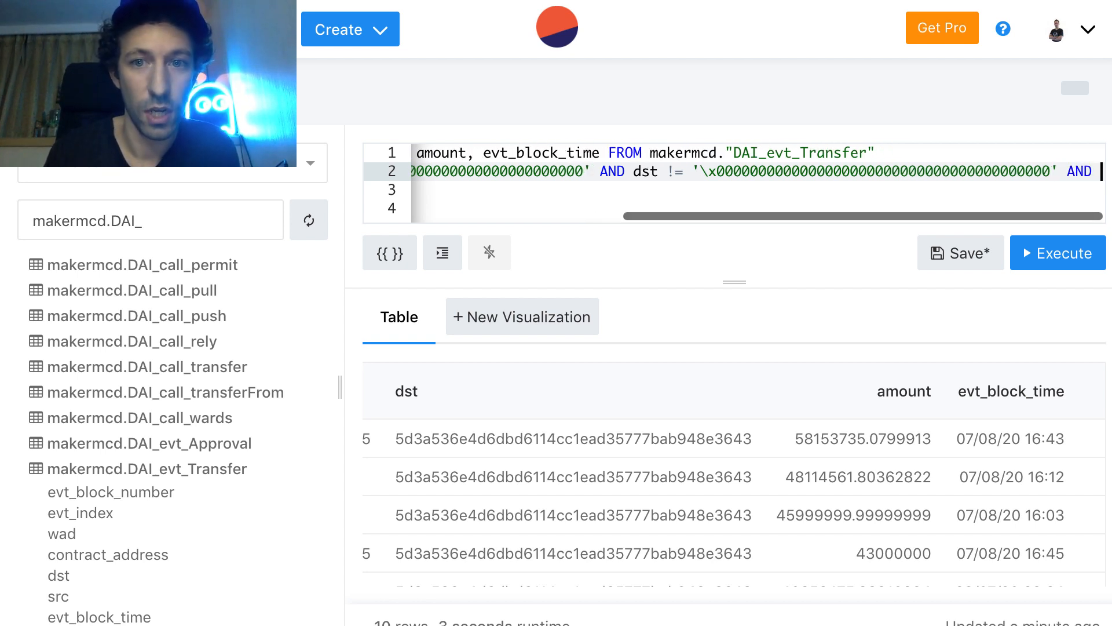
pyautogui.write(' e')
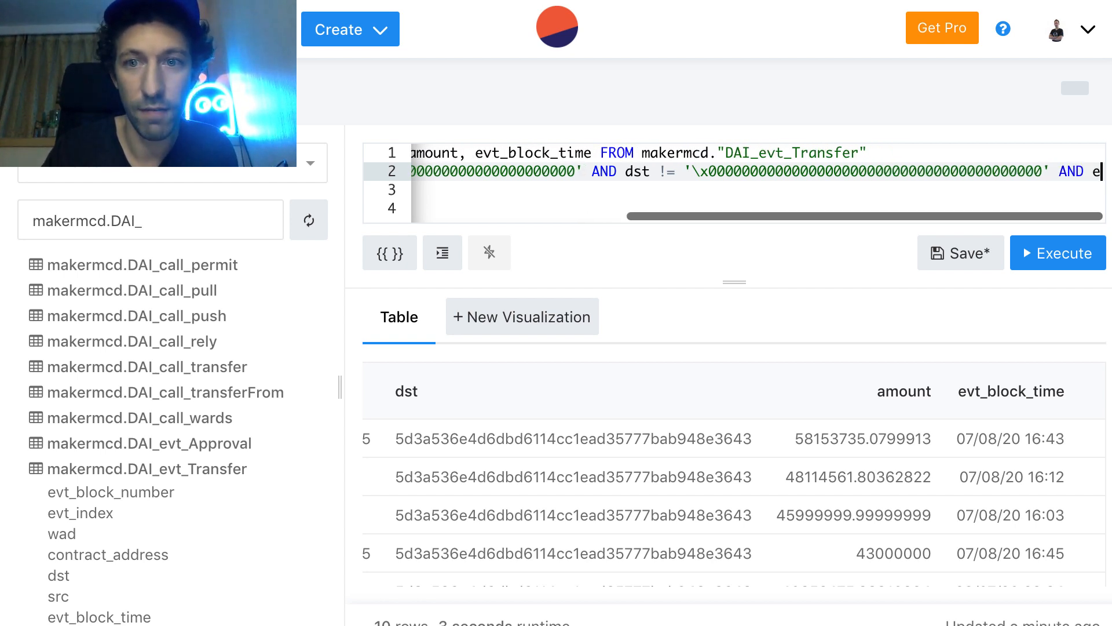
pyautogui.write('vt_')
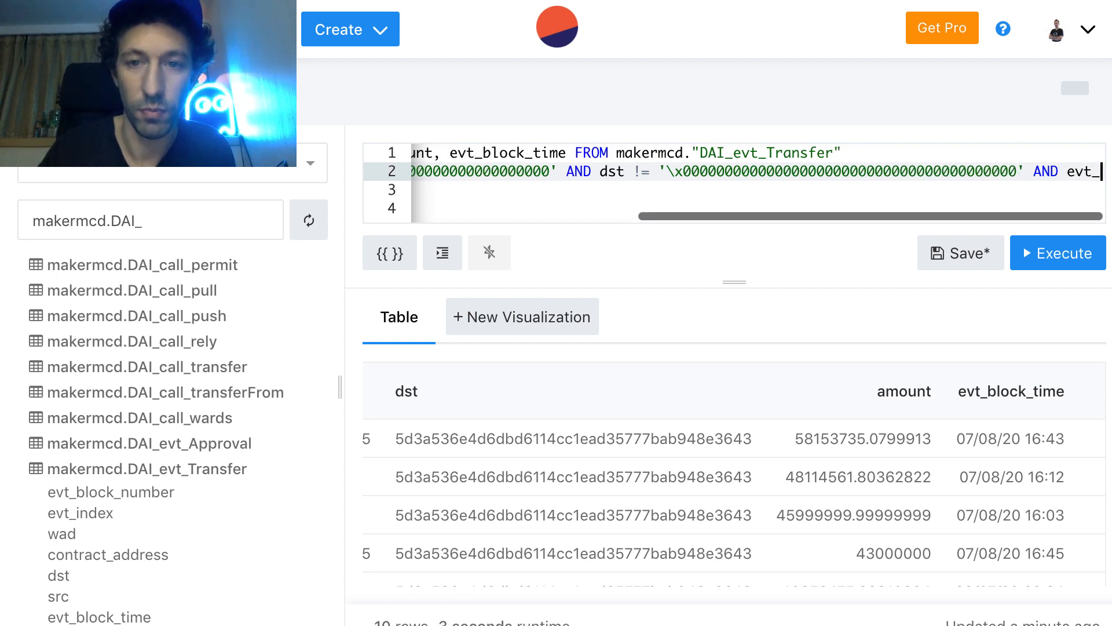
pyautogui.write('block_time')
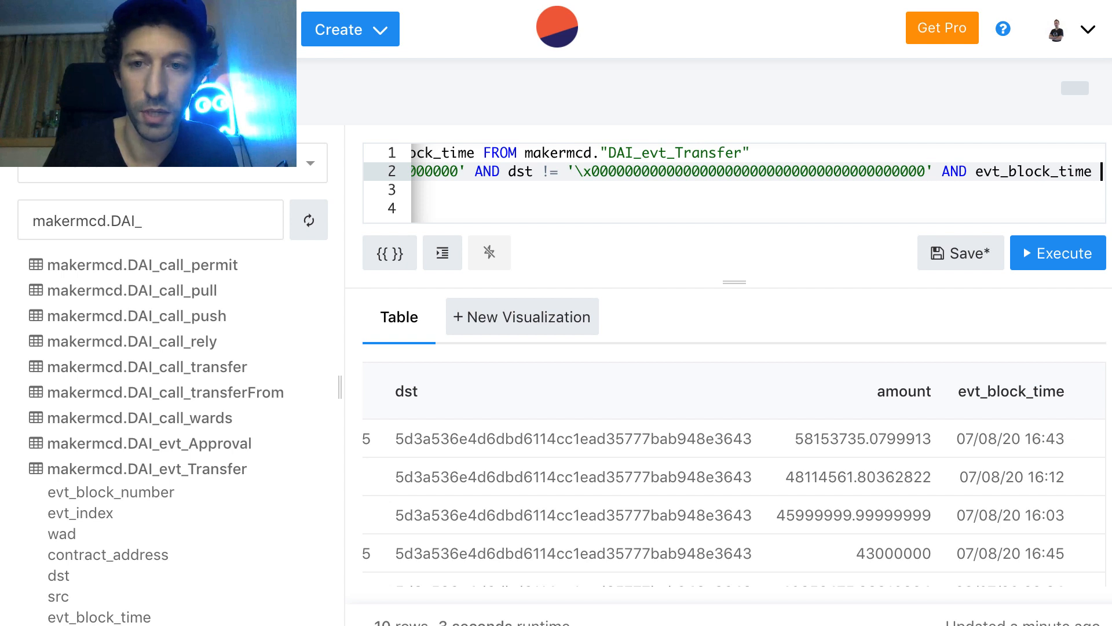
pyautogui.write(' > now')
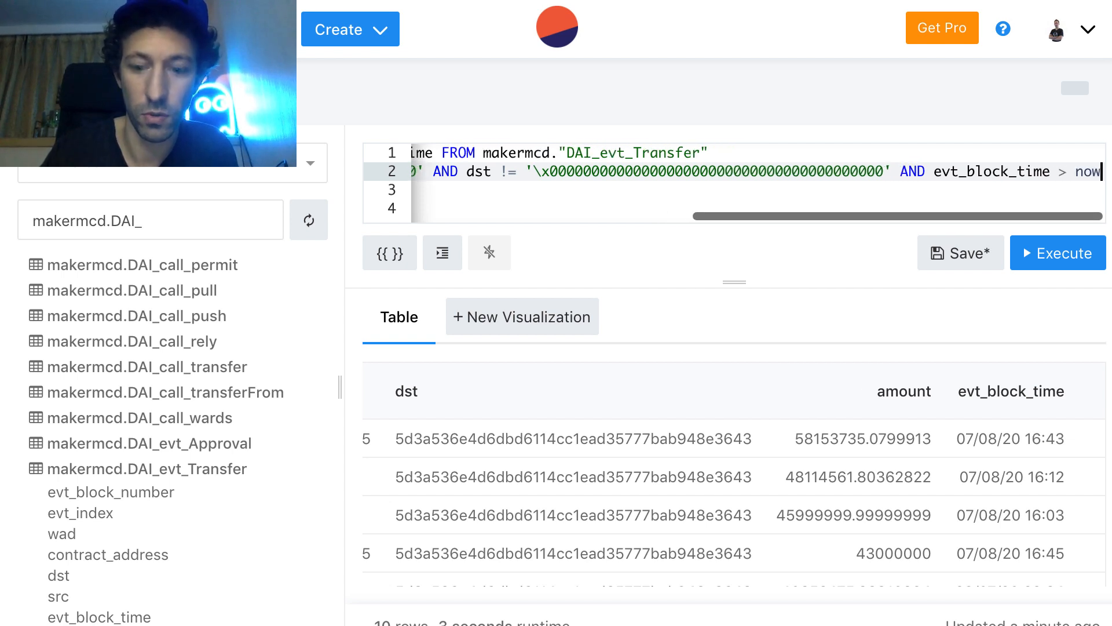
pyautogui.write('() -')
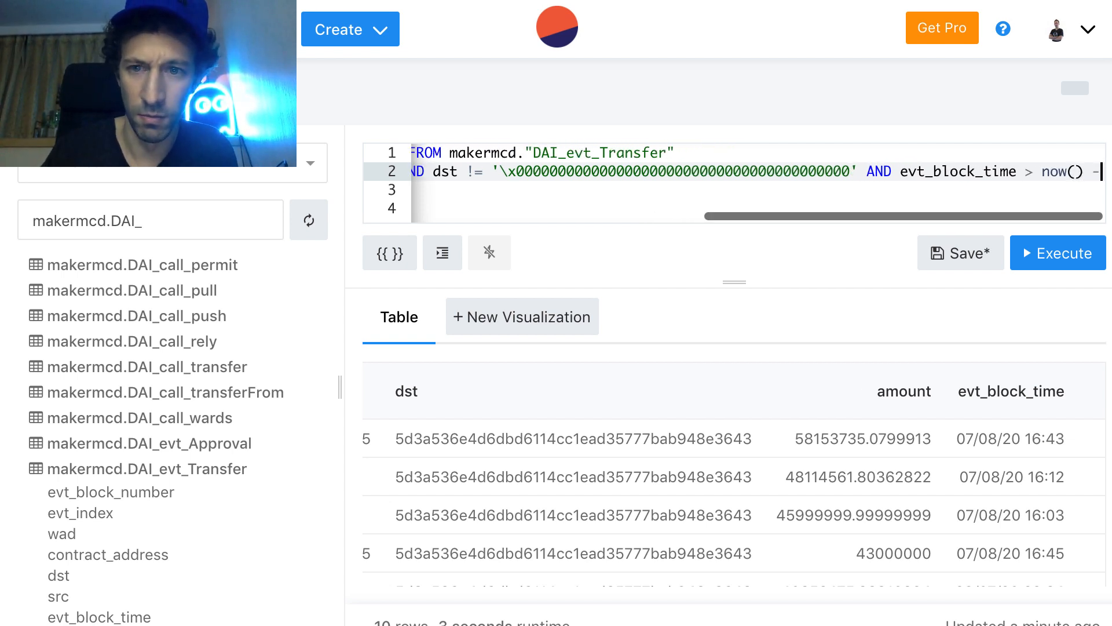
pyautogui.write(' inter')
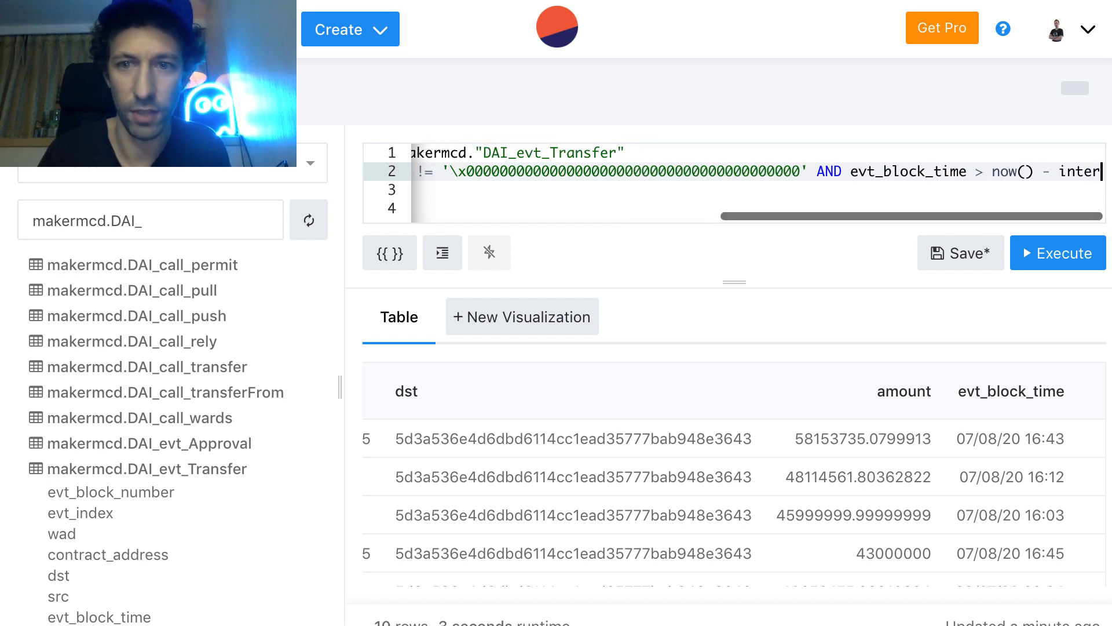
pyautogui.write("val('7 da")
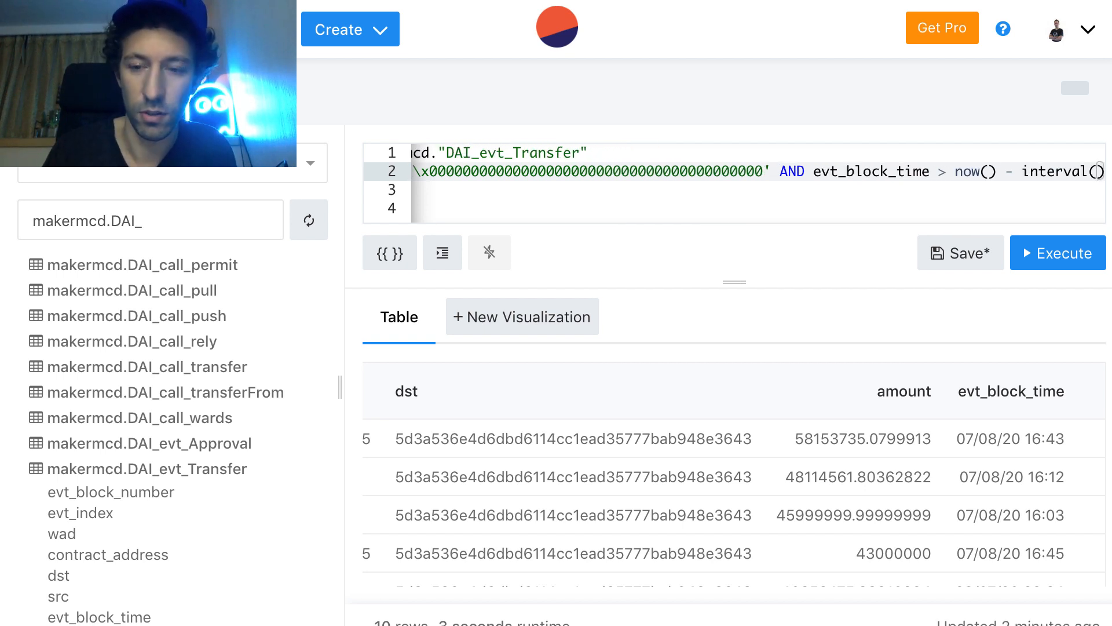
pyautogui.write('ys')
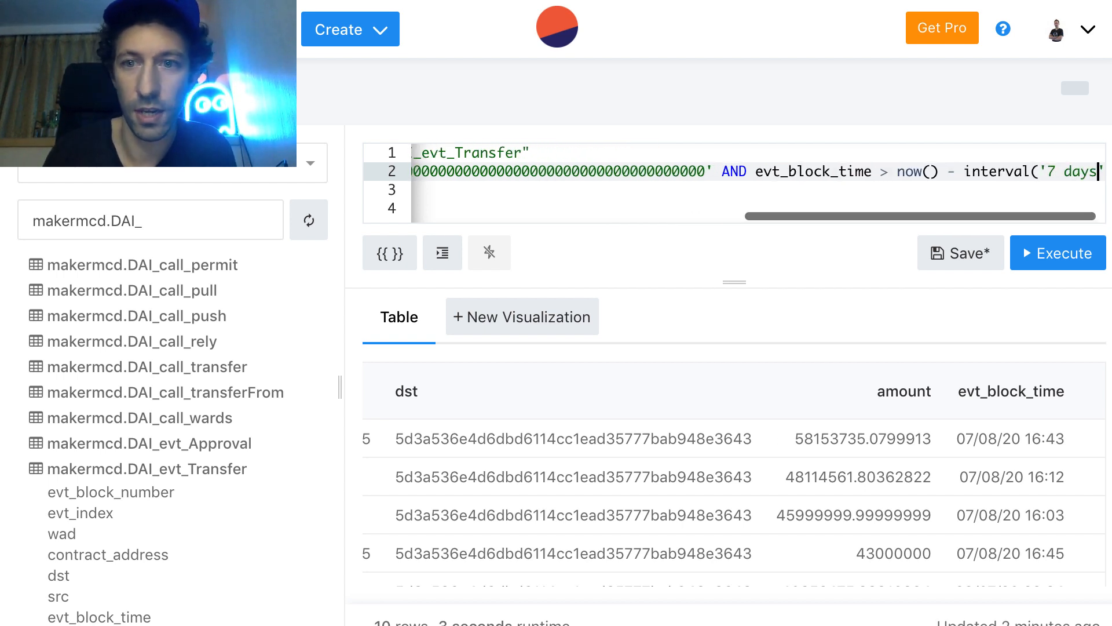
pyautogui.click(1043, 257)
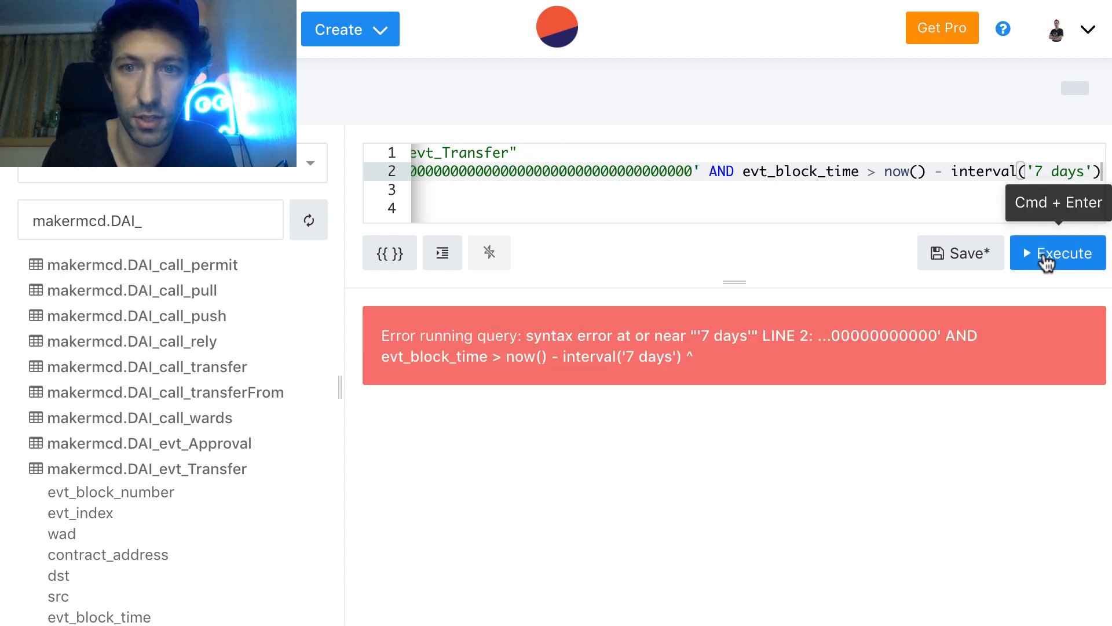
# Step: Remove the parentheses around '7 days' so the time condition ends with interval '7 days'
pyautogui.click(1030, 172)
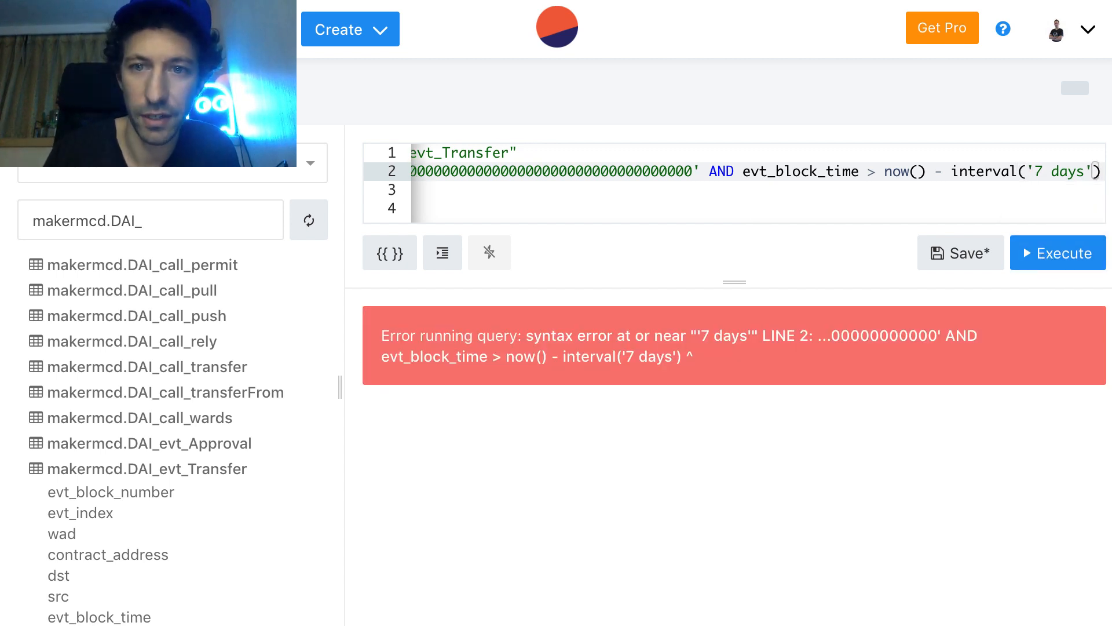
pyautogui.press('BackSpace')
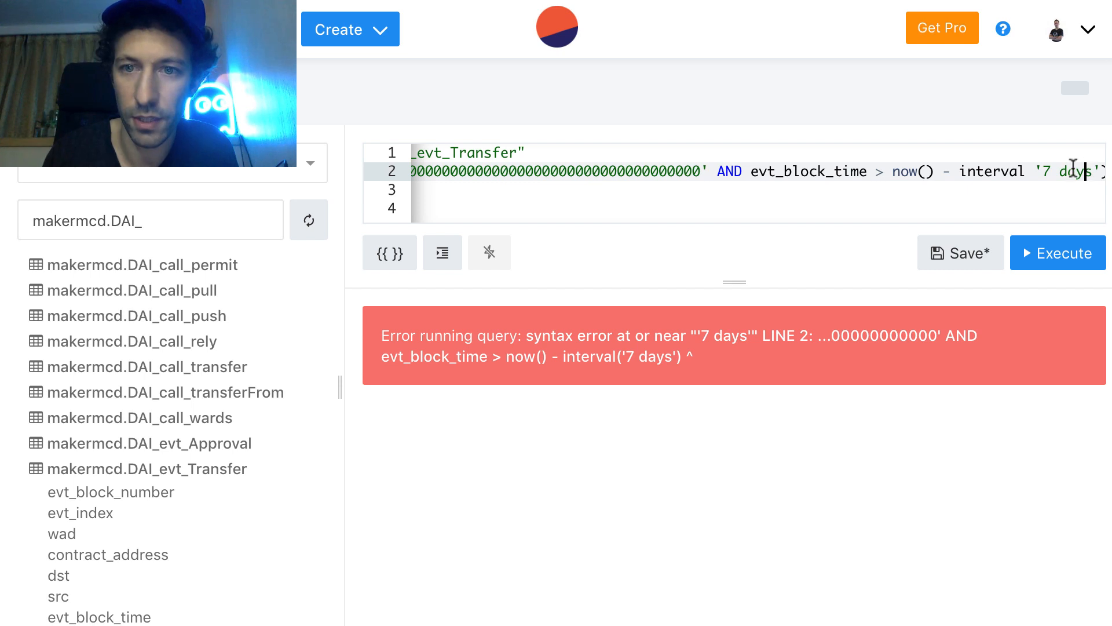
pyautogui.click(1101, 171)
pyautogui.press('BackSpace')
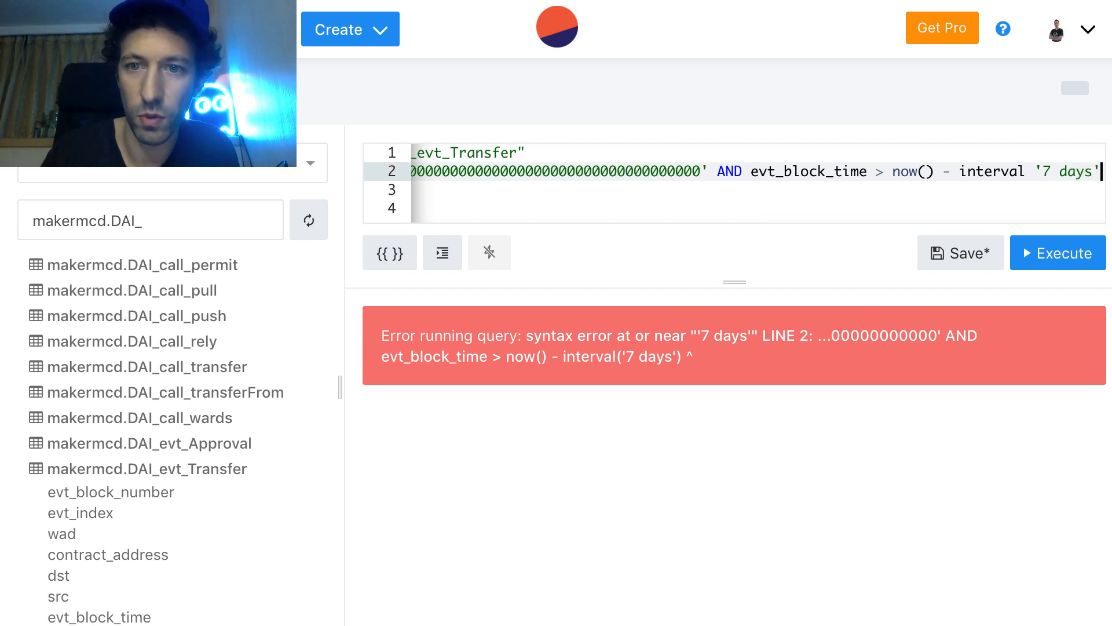
# Step: Execute the query with the corrected seven-day filter and check the amounts and block times of the returned transfers
pyautogui.click(1053, 252)
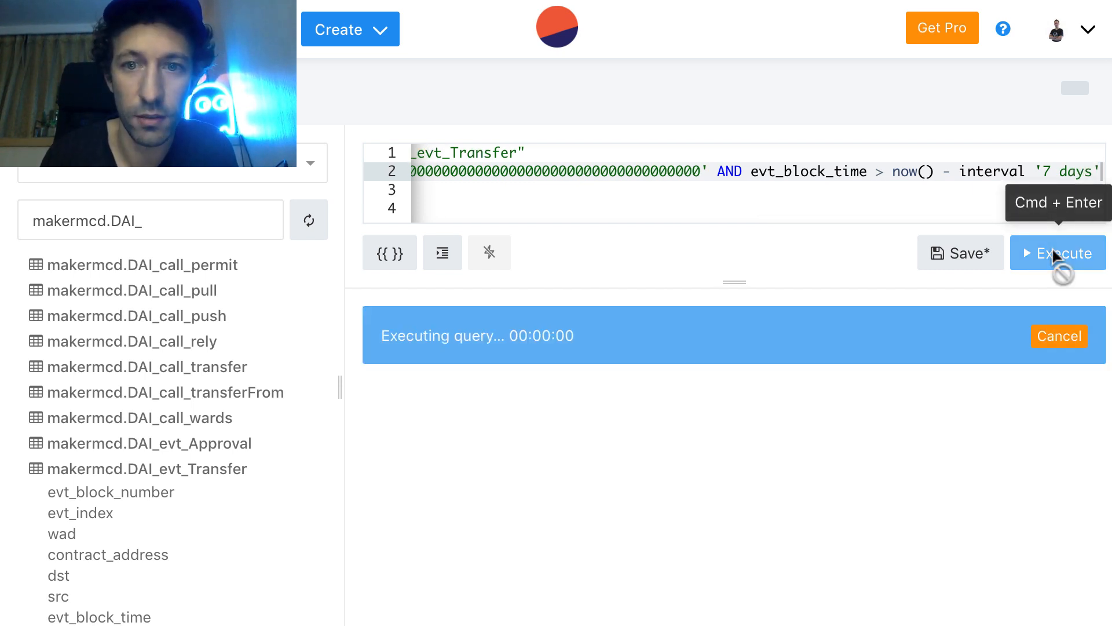
pyautogui.hscroll(6, 791, 467)
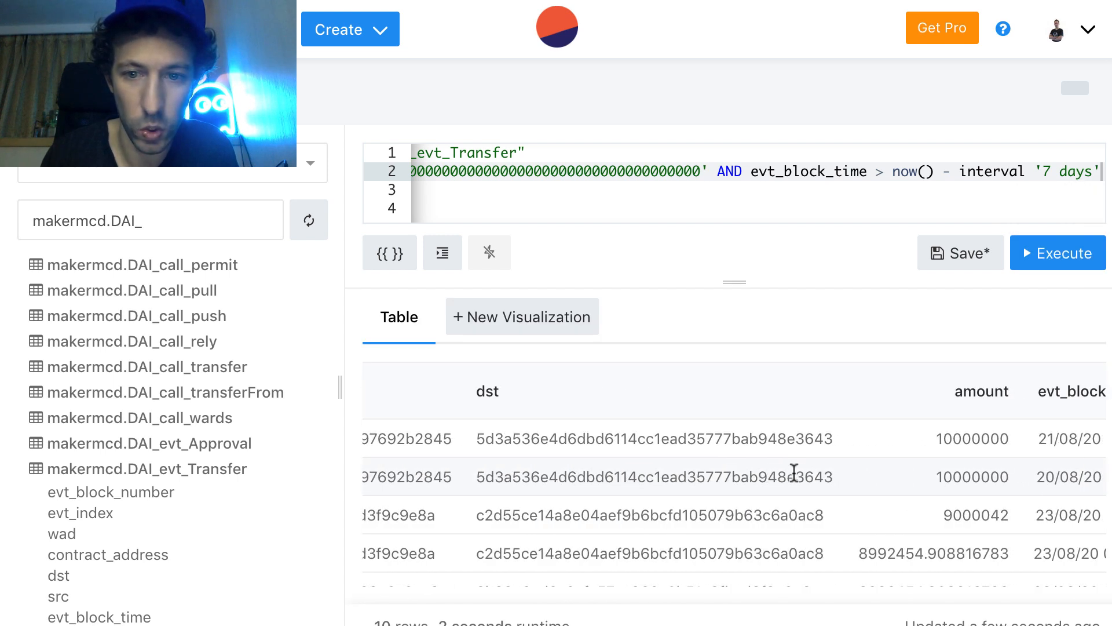
pyautogui.hscroll(2, 794, 471)
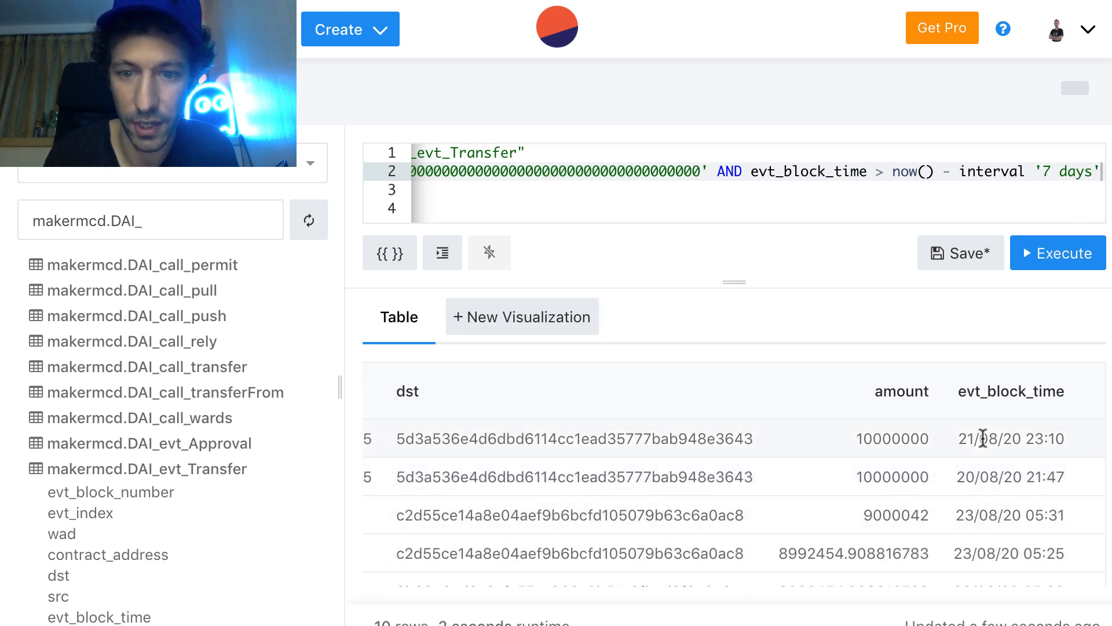
pyautogui.scroll(-2, 984, 438)
pyautogui.scroll(-2, 983, 439)
pyautogui.scroll(-2, 992, 452)
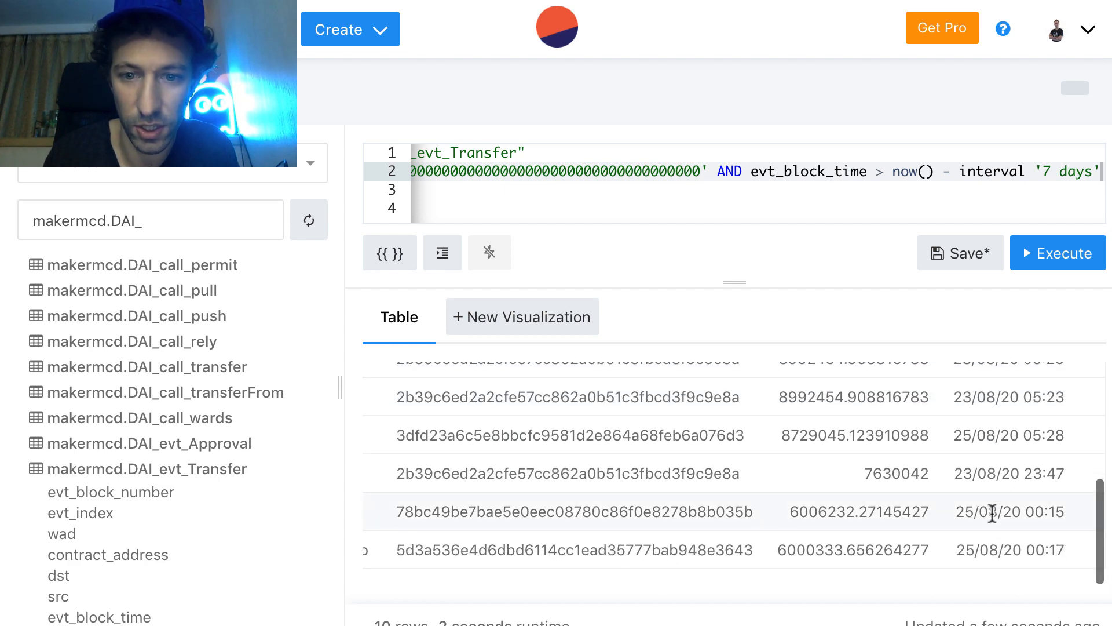
pyautogui.scroll(3, 988, 539)
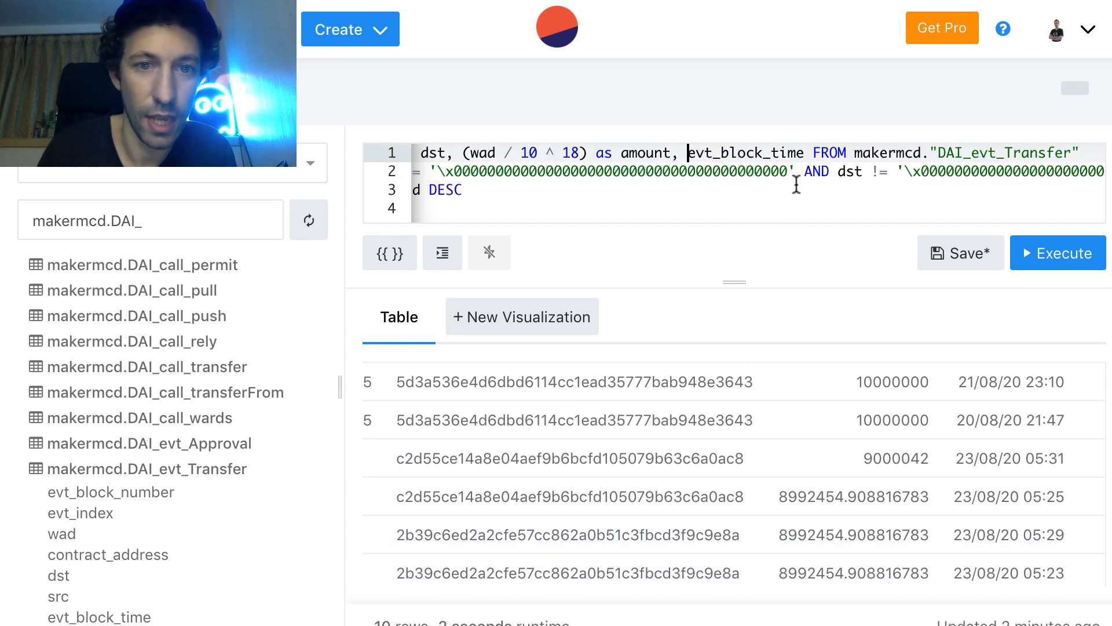
# Step: Wrap evt_block_time in the SELECT list with a day truncation so it reads date_trunc('day', evt_block_time)
pyautogui.click(688, 154)
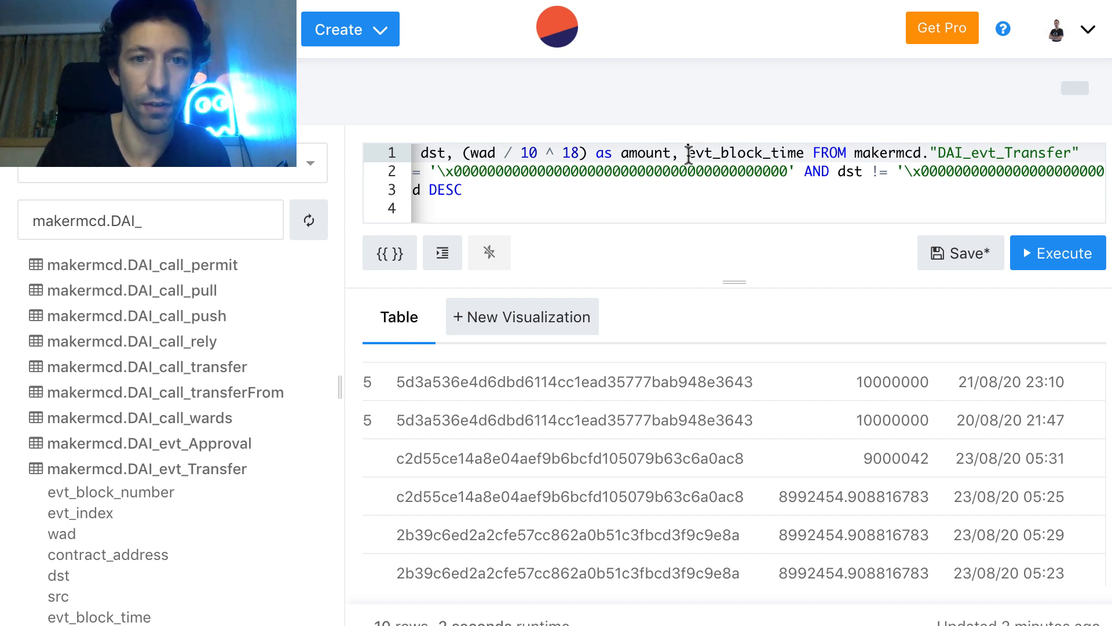
pyautogui.write('date')
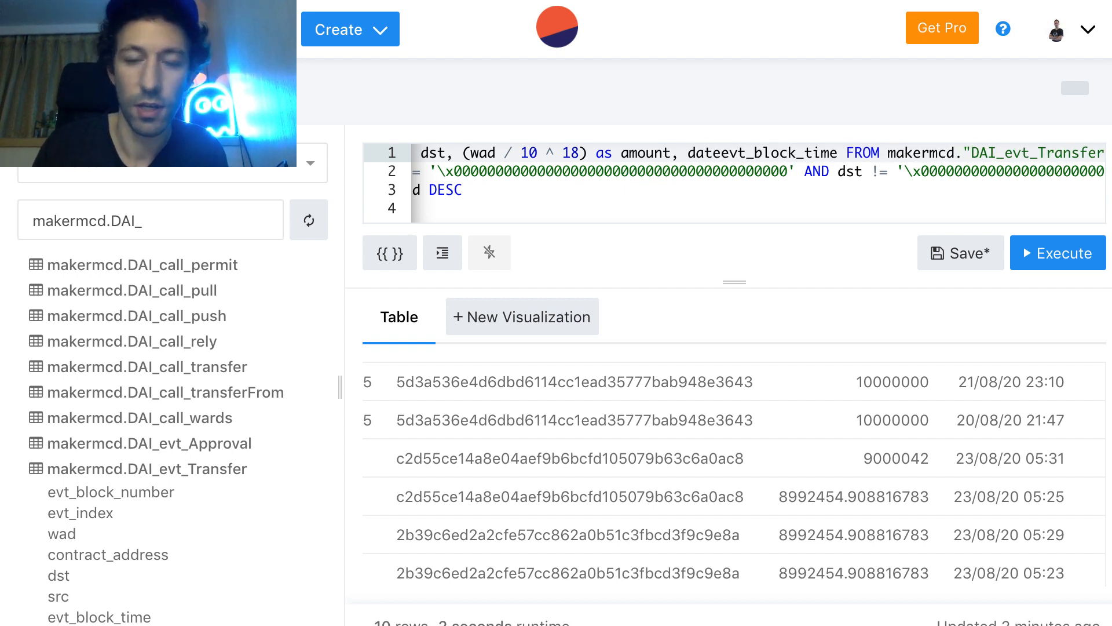
pyautogui.write('_')
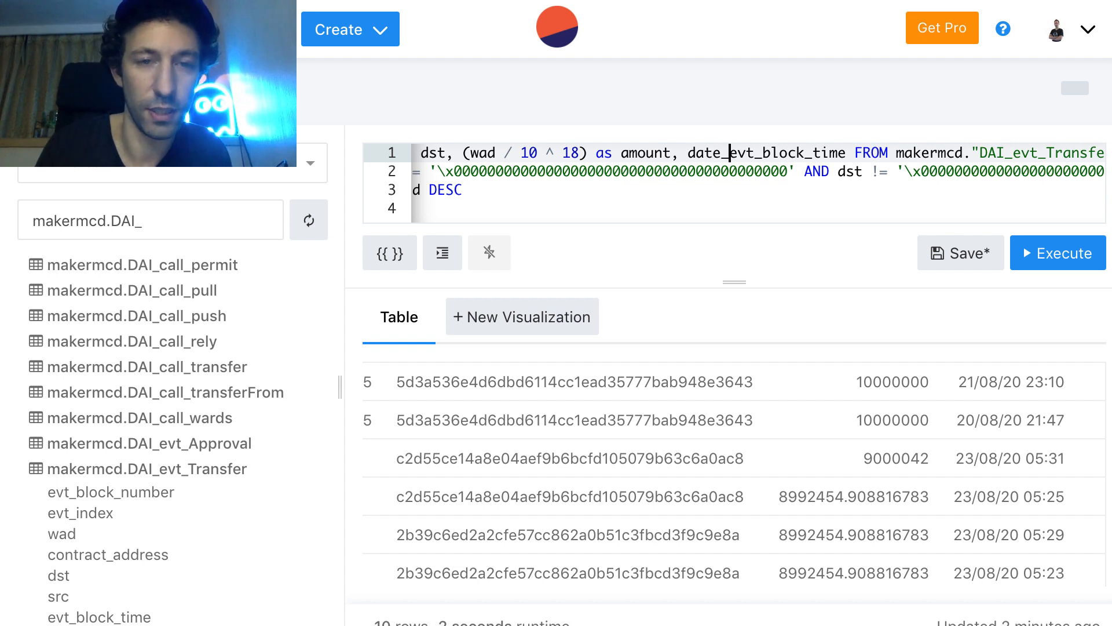
pyautogui.write('tru')
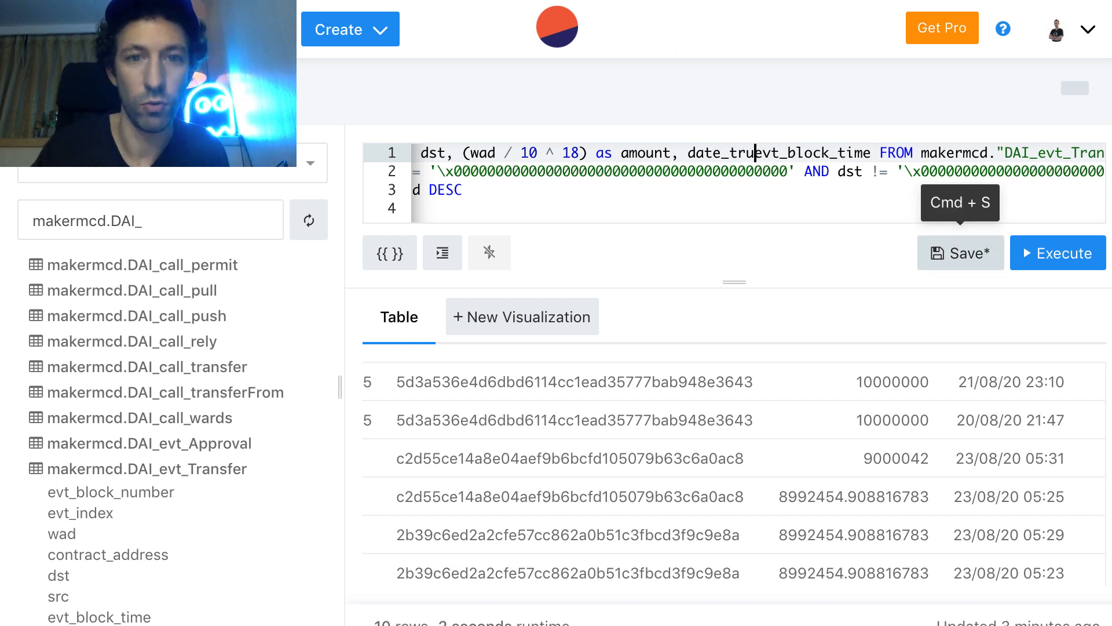
pyautogui.write("nc('da")
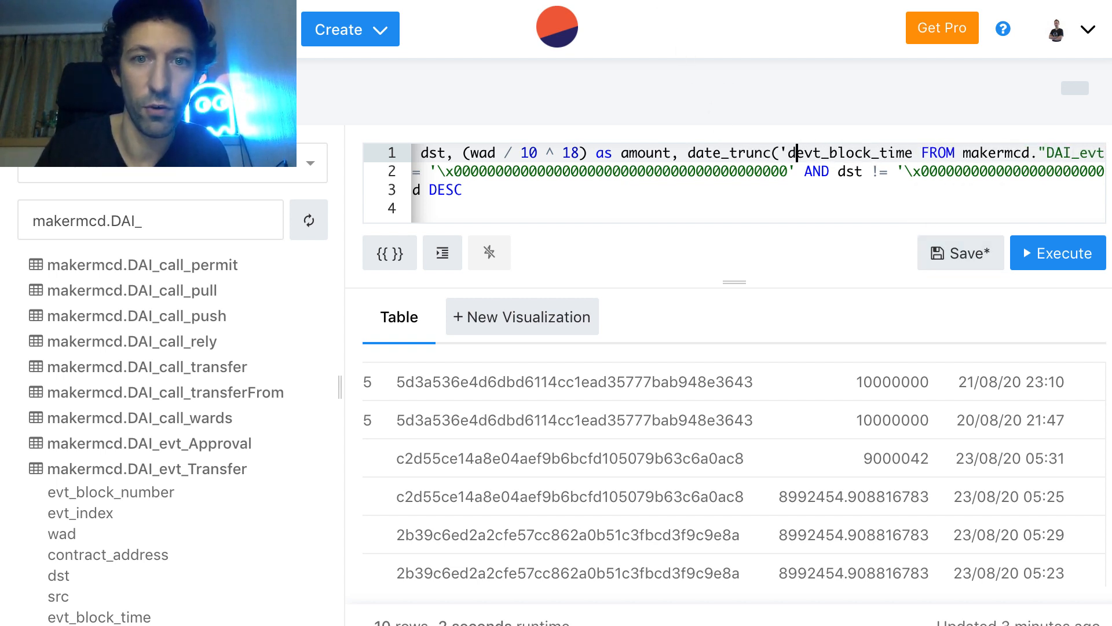
pyautogui.write("y'")
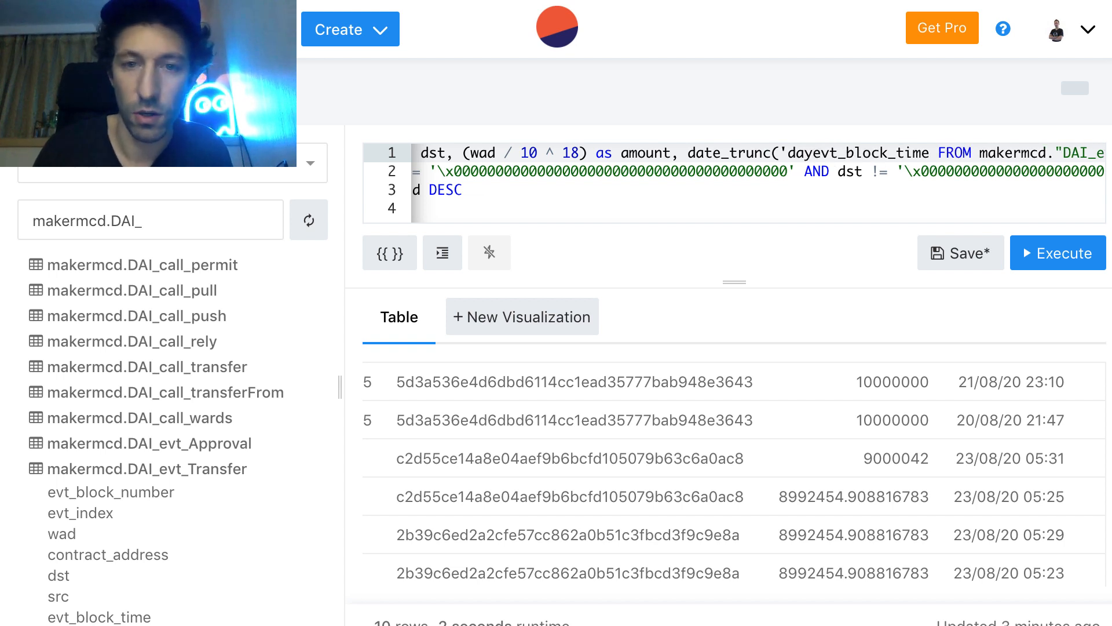
pyautogui.write(',')
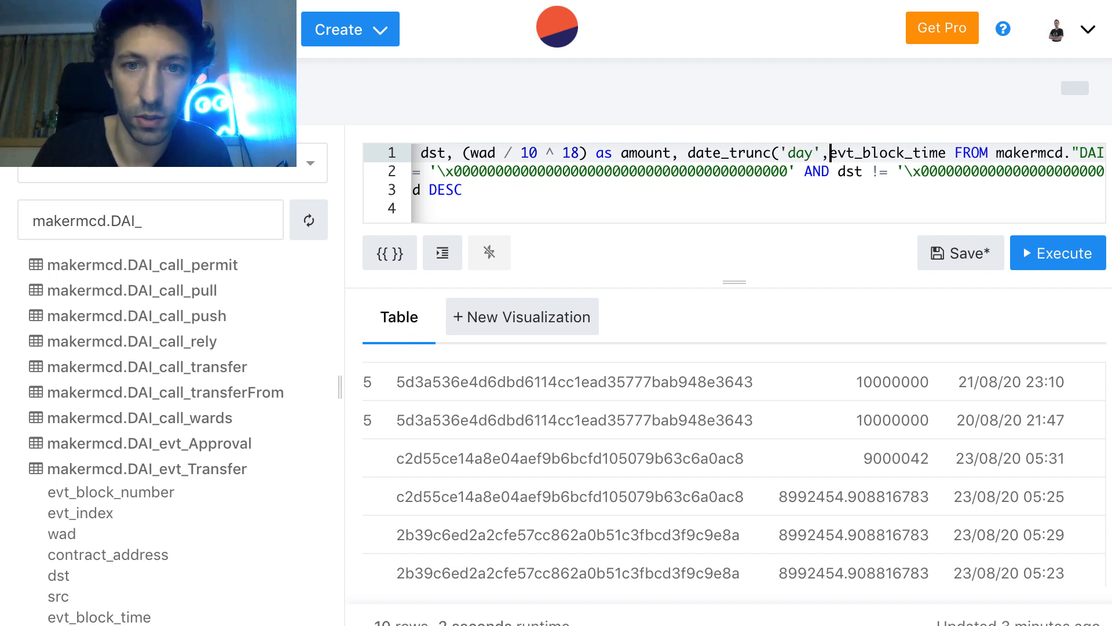
pyautogui.hotkey('alt', 'Right')
pyautogui.write(')')
# Step: Move date_trunc('day', evt_block_time) to the start of the SELECT list, before src, and separate it with a comma
pyautogui.hotkey('shift', 'alt', 'Left')
pyautogui.hotkey('shift', 'alt', 'Left')
pyautogui.hotkey('shift', 'alt', 'Left')
pyautogui.hotkey('shift', 'alt', 'Left')
pyautogui.hotkey('shift', 'alt', 'Left')
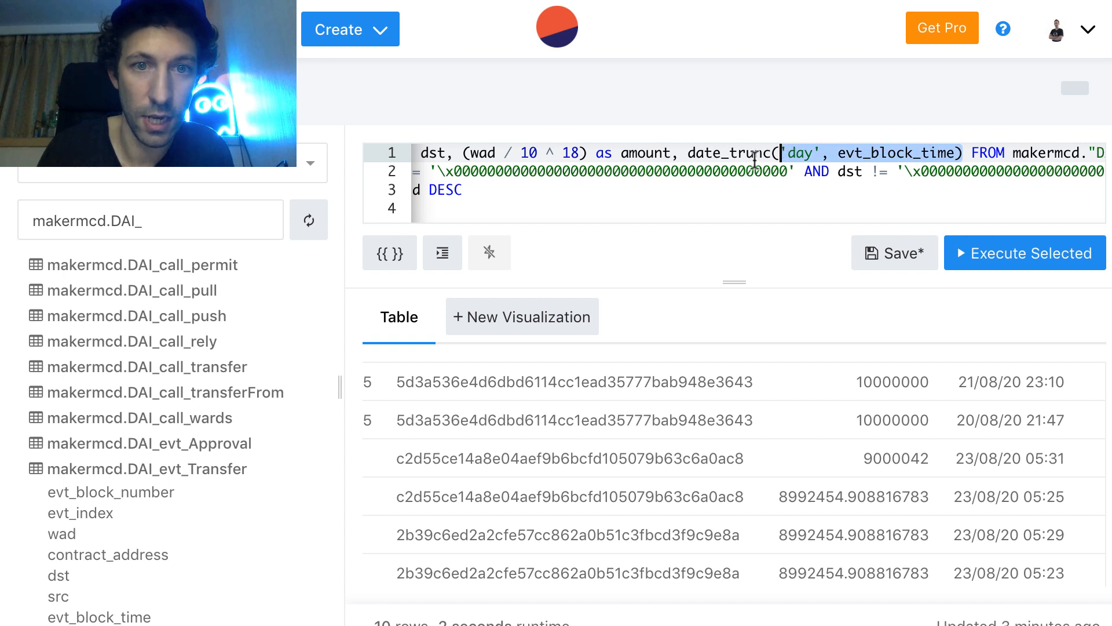
pyautogui.hotkey('shift', 'Right')
pyautogui.press('BackSpace')
pyautogui.press('BackSpace')
pyautogui.press('BackSpace')
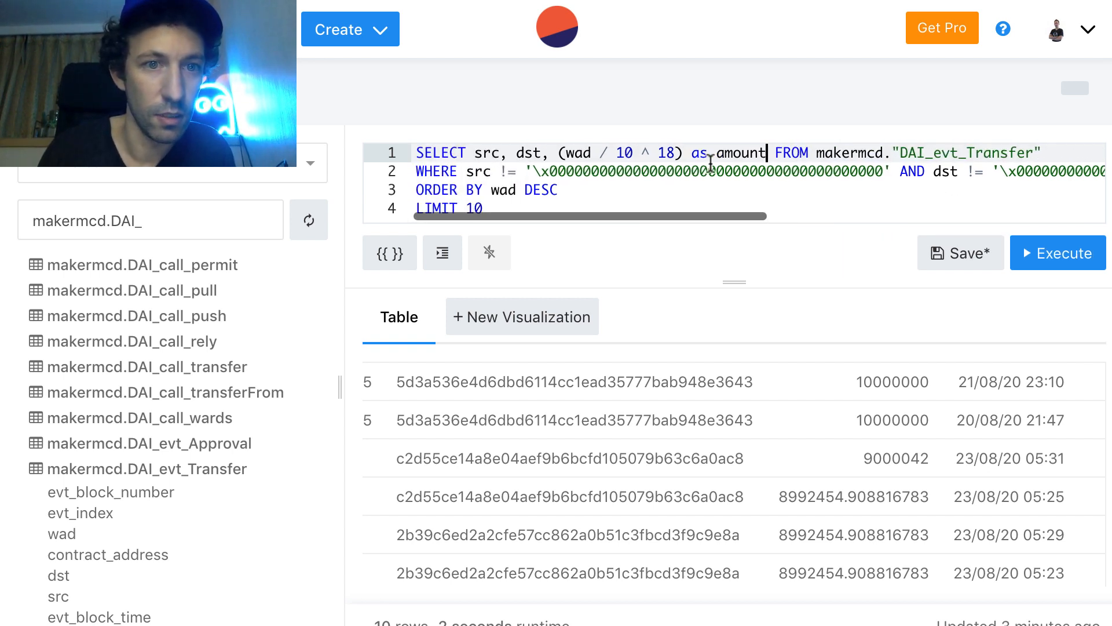
pyautogui.click(475, 153)
pyautogui.write("date_trunc('day', evt_block_time)")
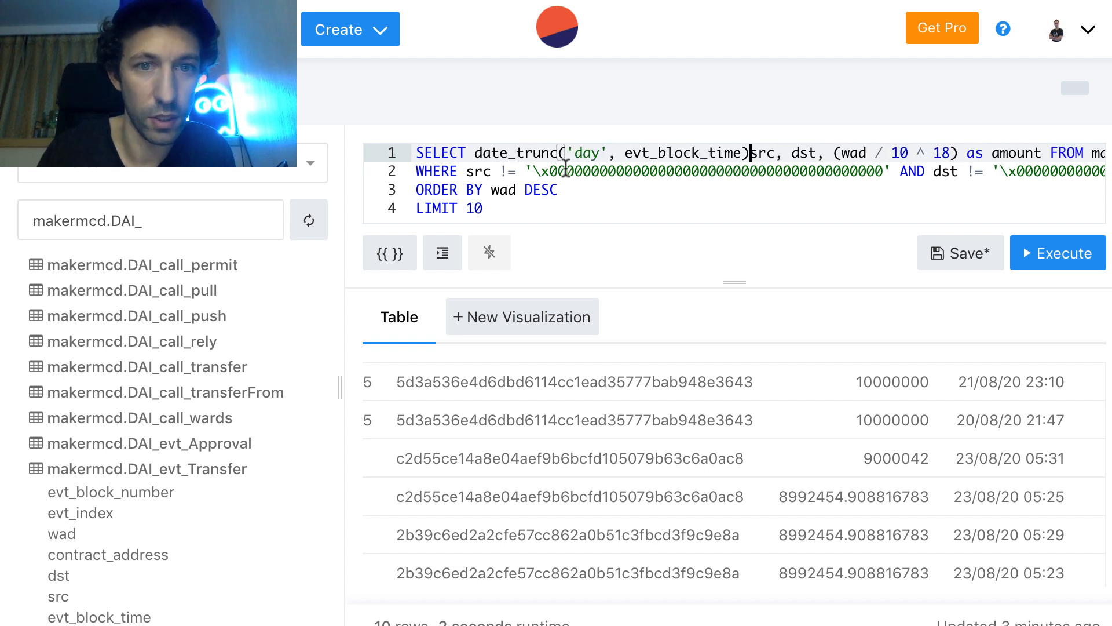
pyautogui.write(',')
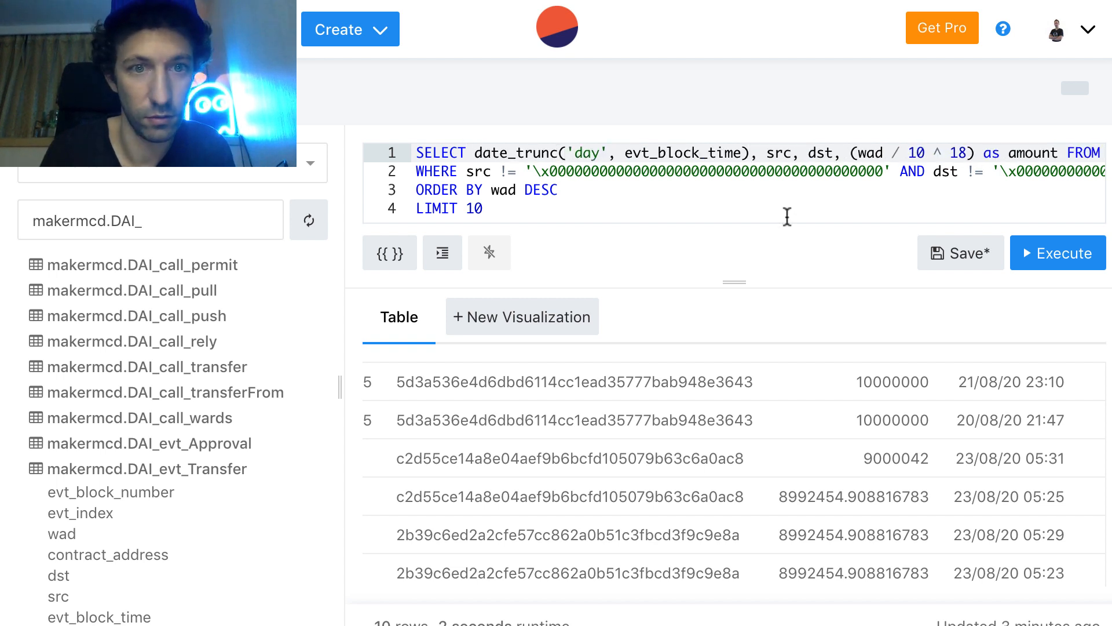
# Step: Execute the query with the day-truncated time column and look through the returned rows
pyautogui.click(1046, 255)
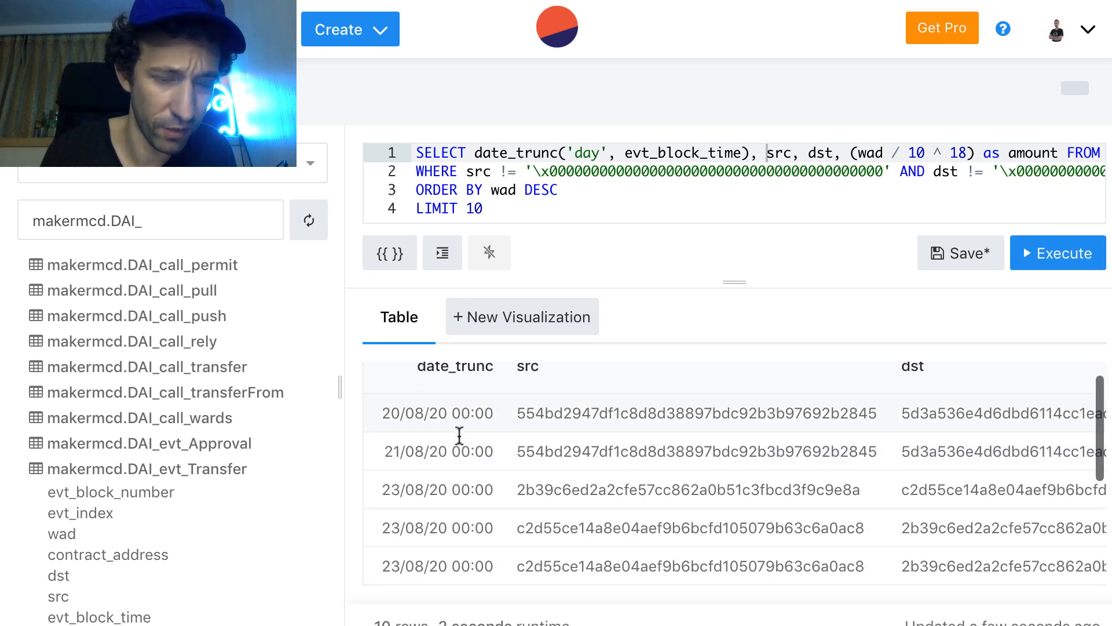
pyautogui.scroll(-1, 458, 437)
pyautogui.scroll(-2, 491, 514)
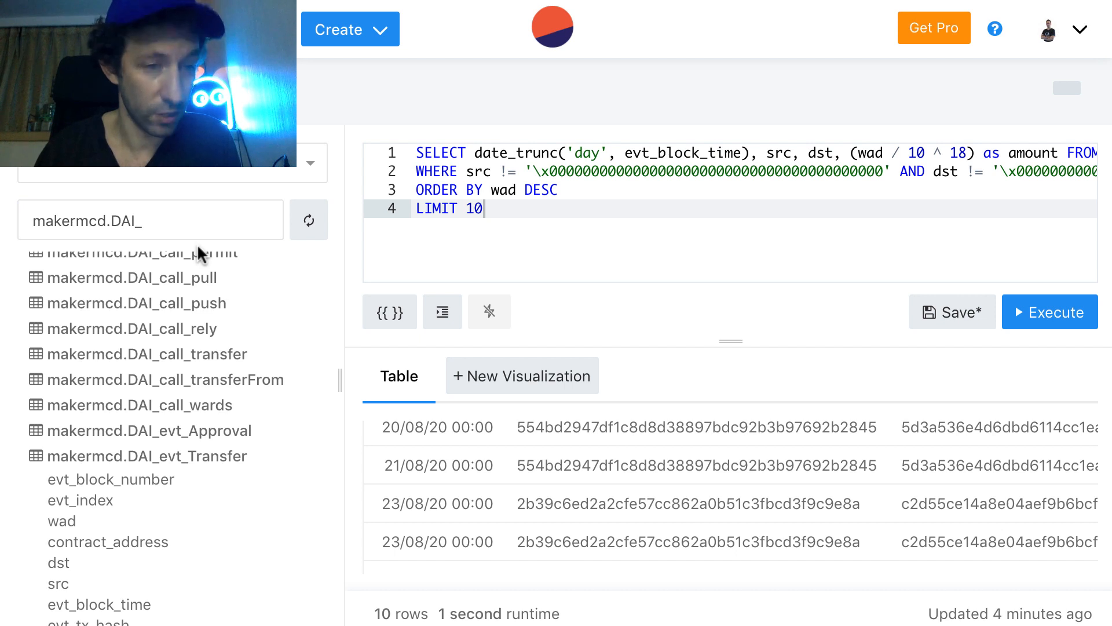
# Step: Search the schema for prices.usd and expand that table to show its columns
pyautogui.click(180, 232)
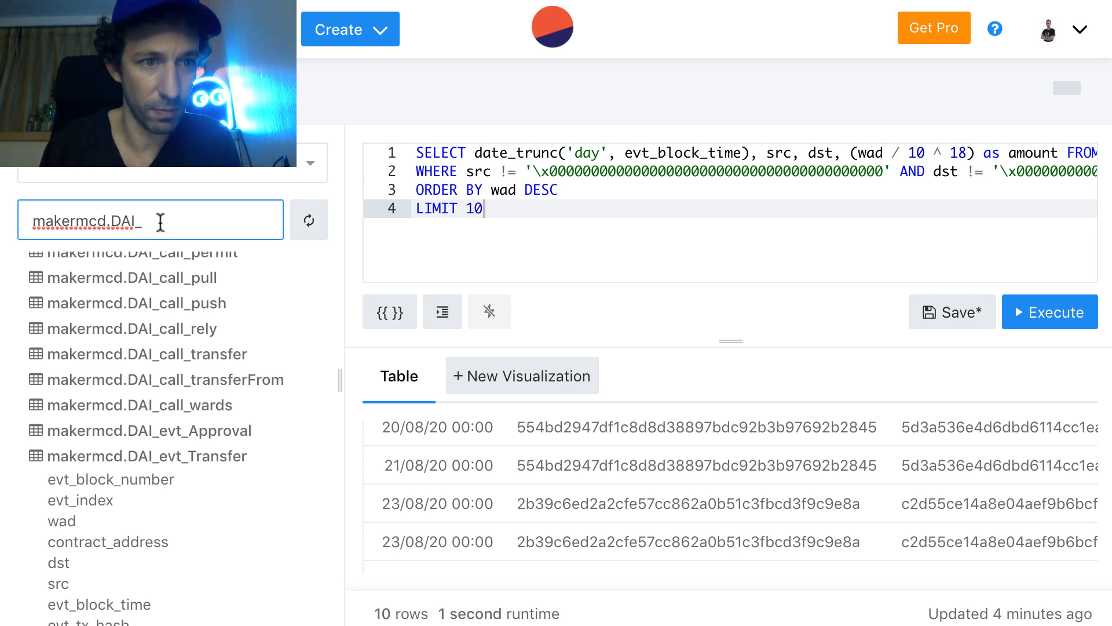
pyautogui.doubleClick(161, 222)
pyautogui.press('BackSpace')
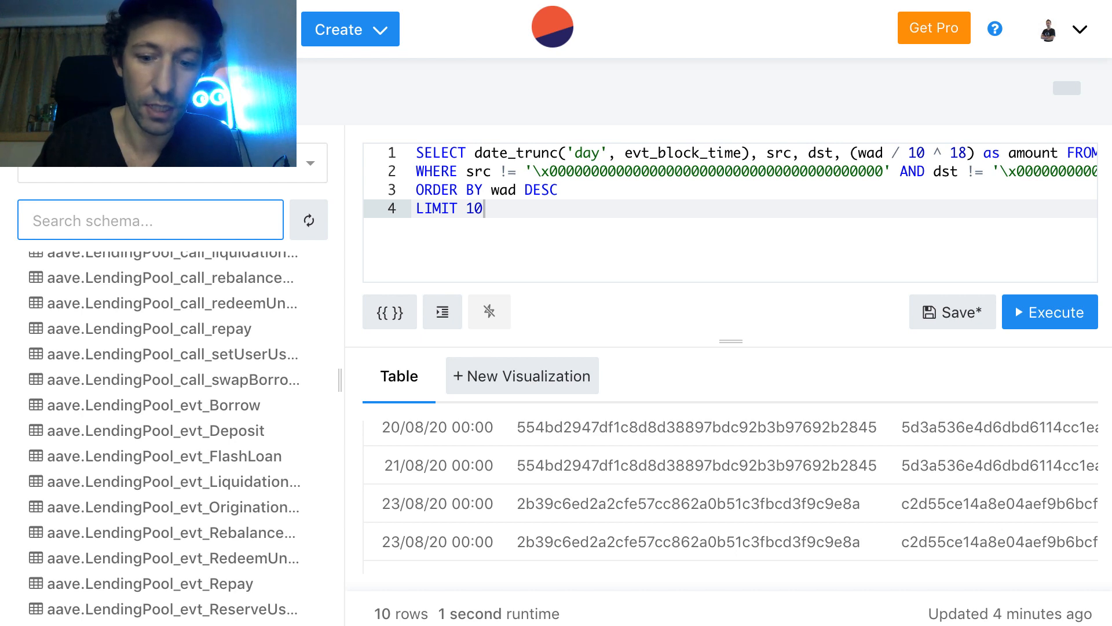
pyautogui.write('prices')
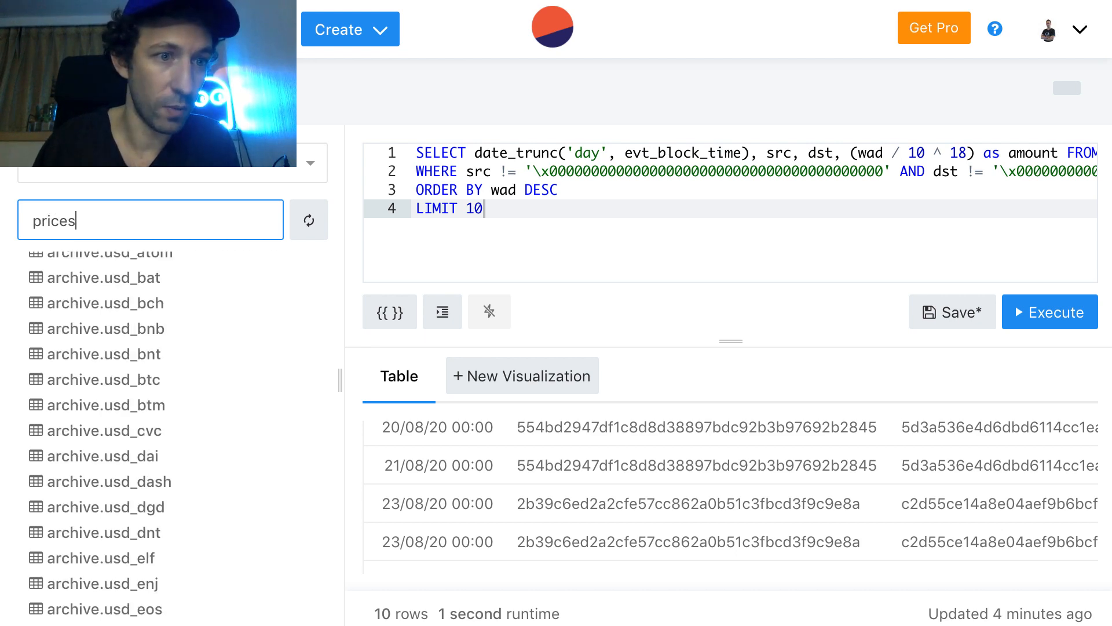
pyautogui.write('.usd')
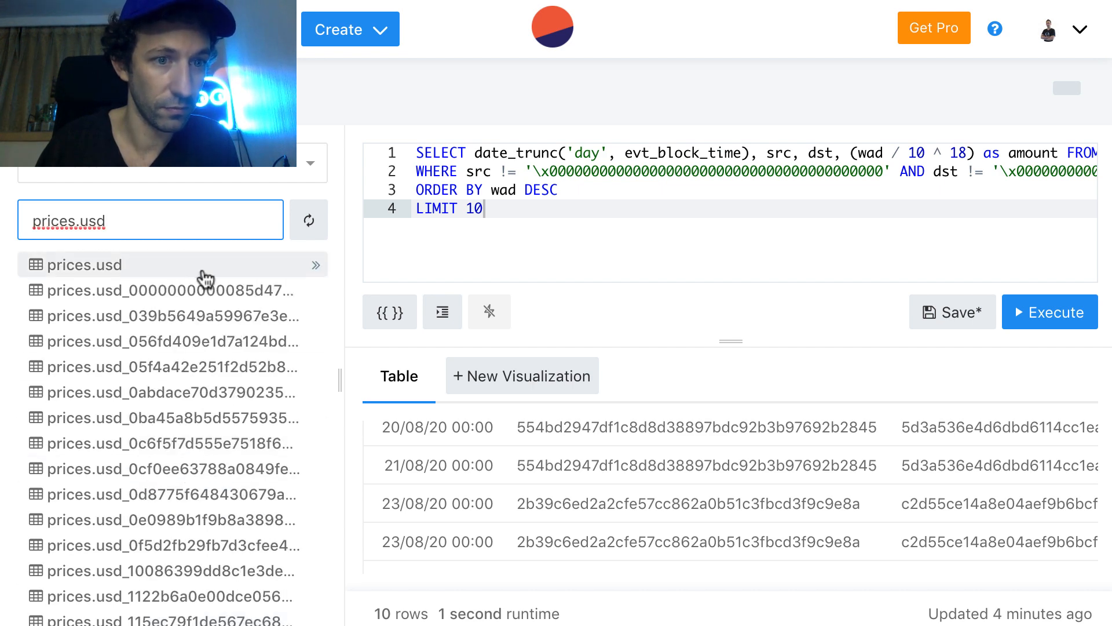
pyautogui.click(119, 270)
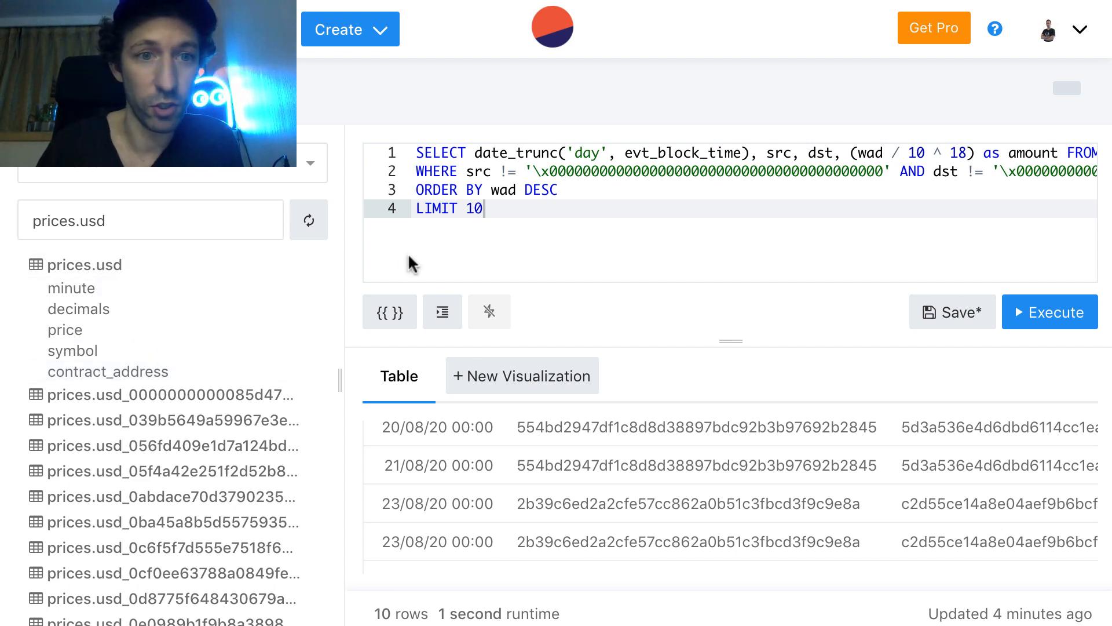
# Step: Insert a line above the WHERE clause reading LEFT JOIN prices.usd p ON
pyautogui.click(415, 172)
pyautogui.press('Return')
pyautogui.press('Up')
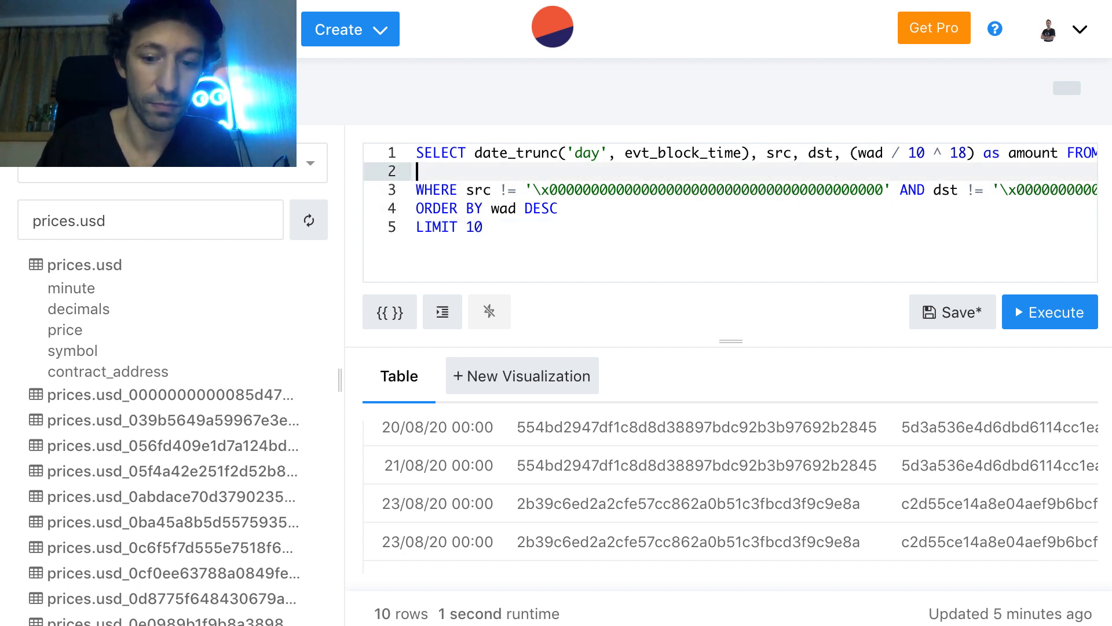
pyautogui.write('LEFT')
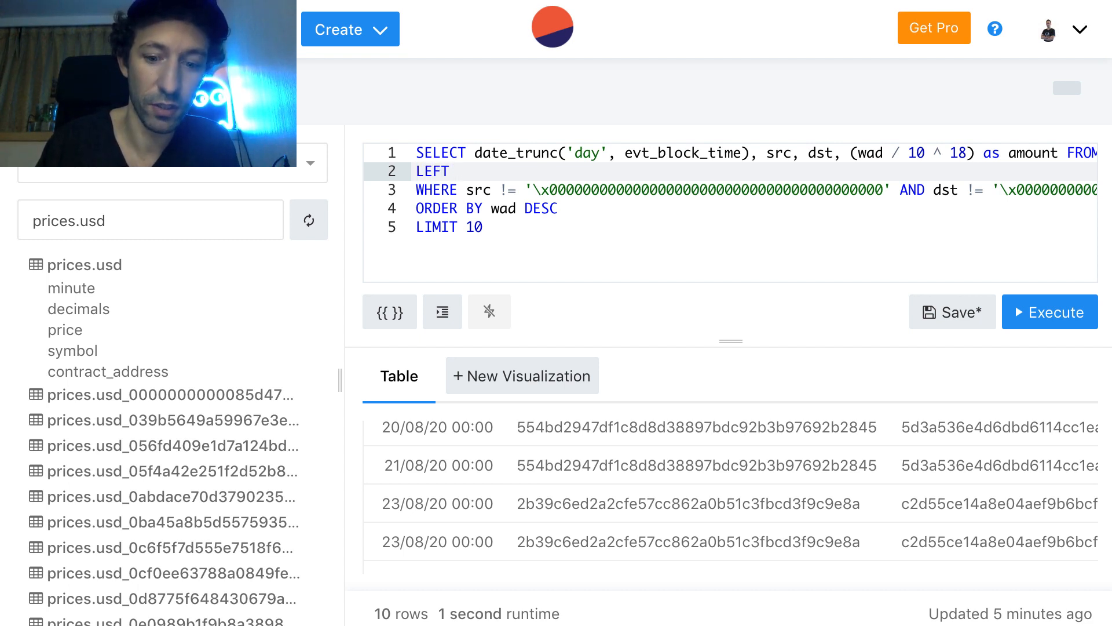
pyautogui.write(' JOI')
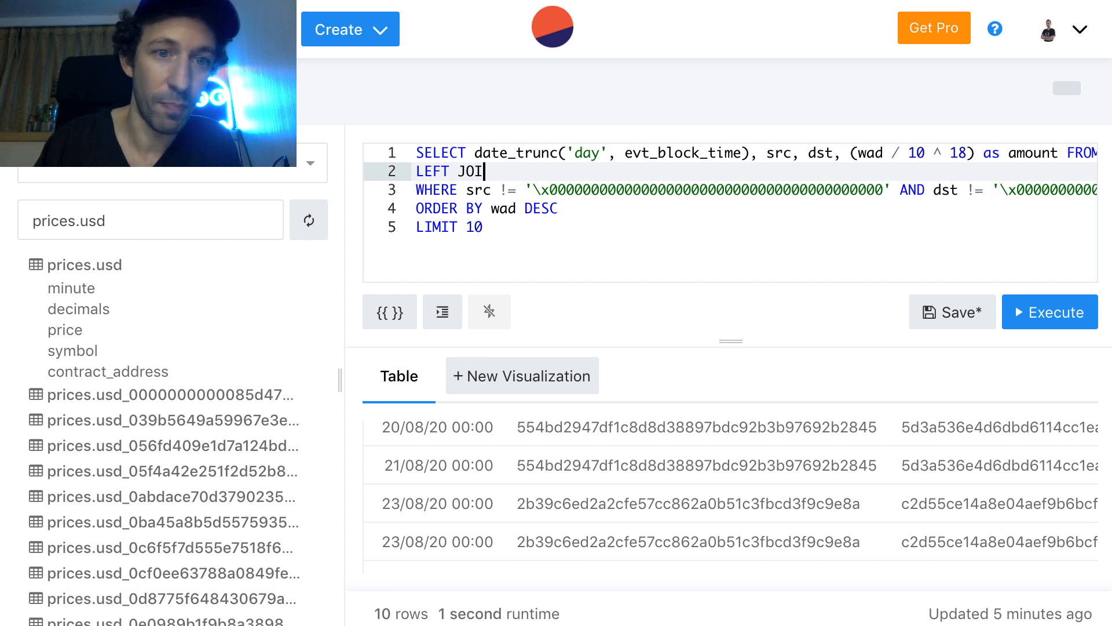
pyautogui.write('N')
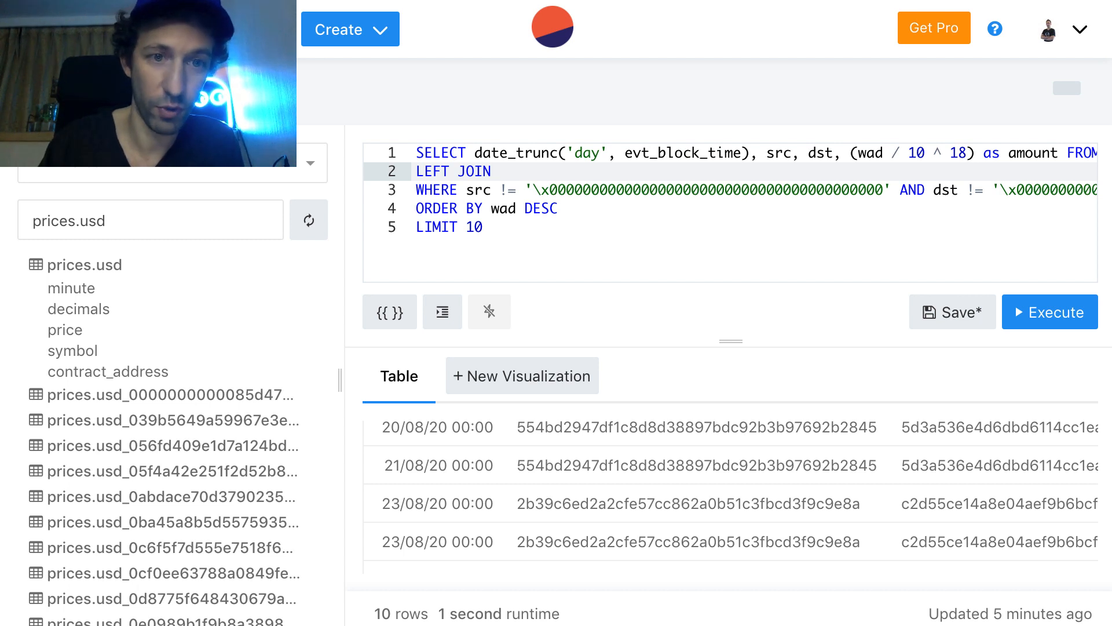
pyautogui.write('p')
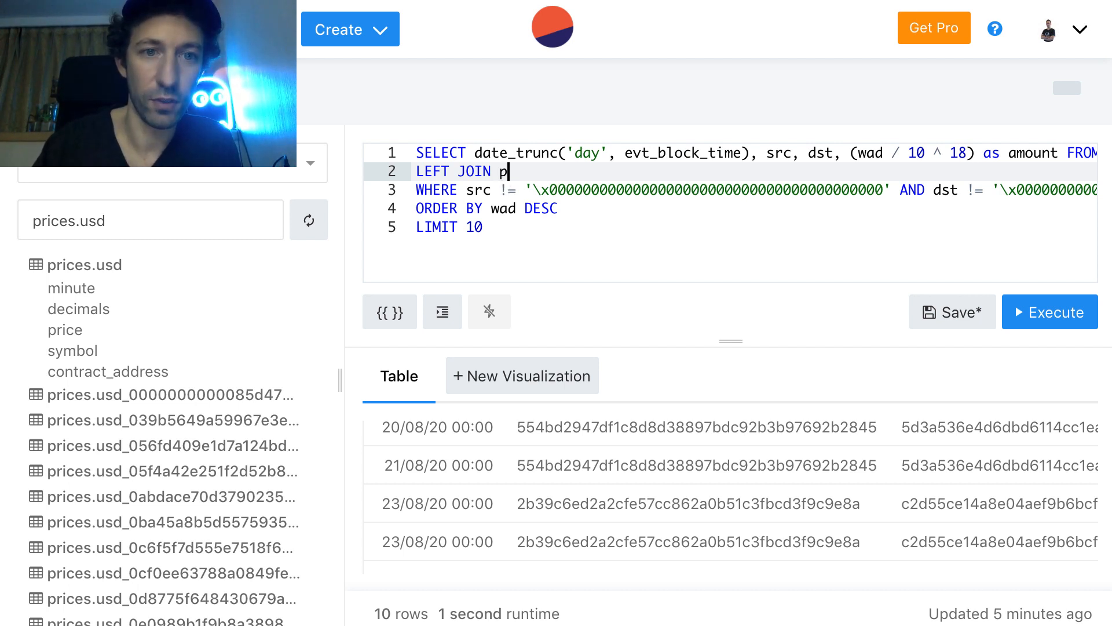
pyautogui.write('rices')
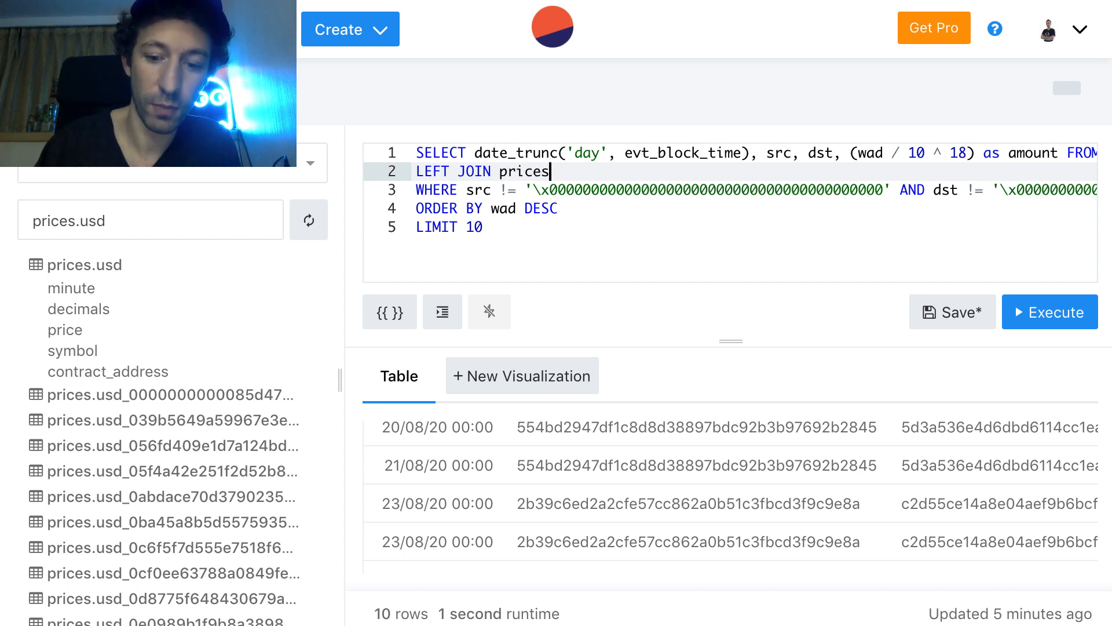
pyautogui.write('.usd')
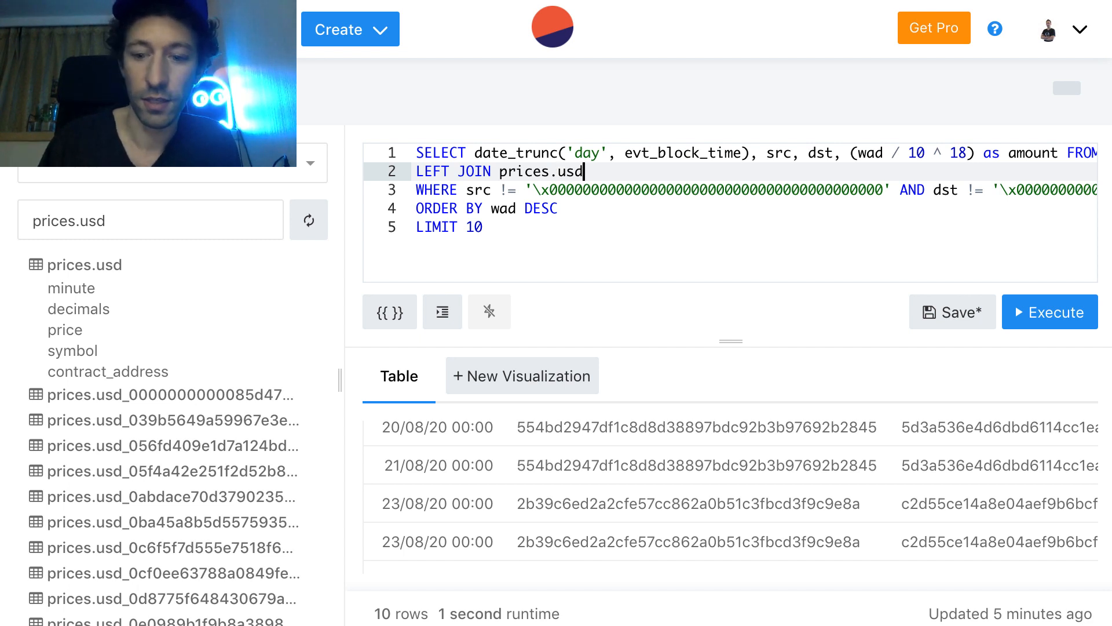
pyautogui.write(' p')
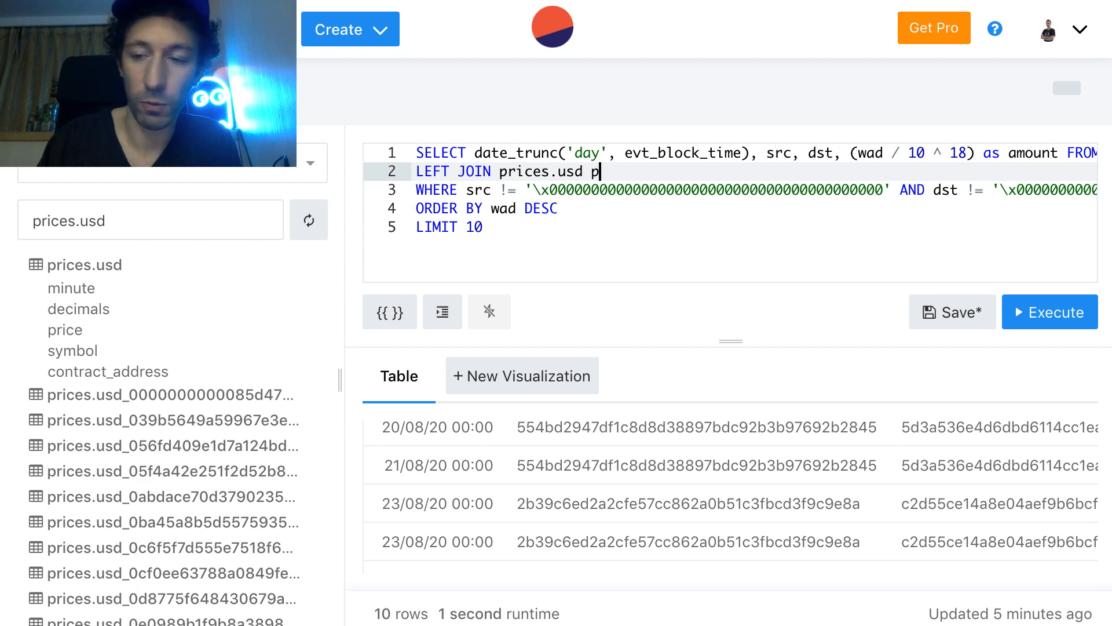
pyautogui.write(' O')
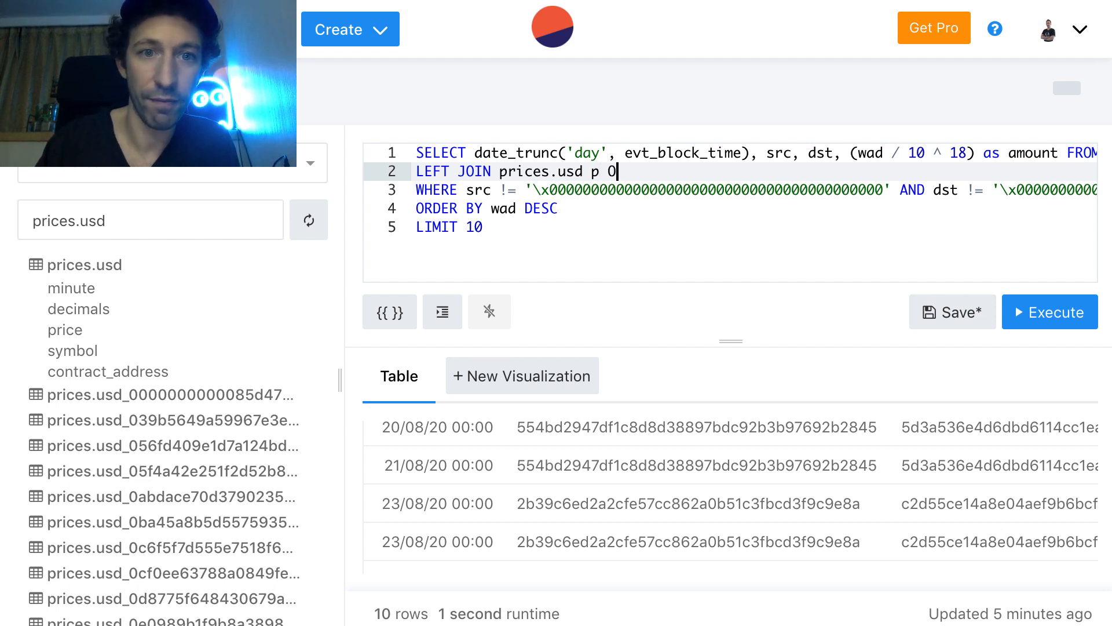
pyautogui.write('N')
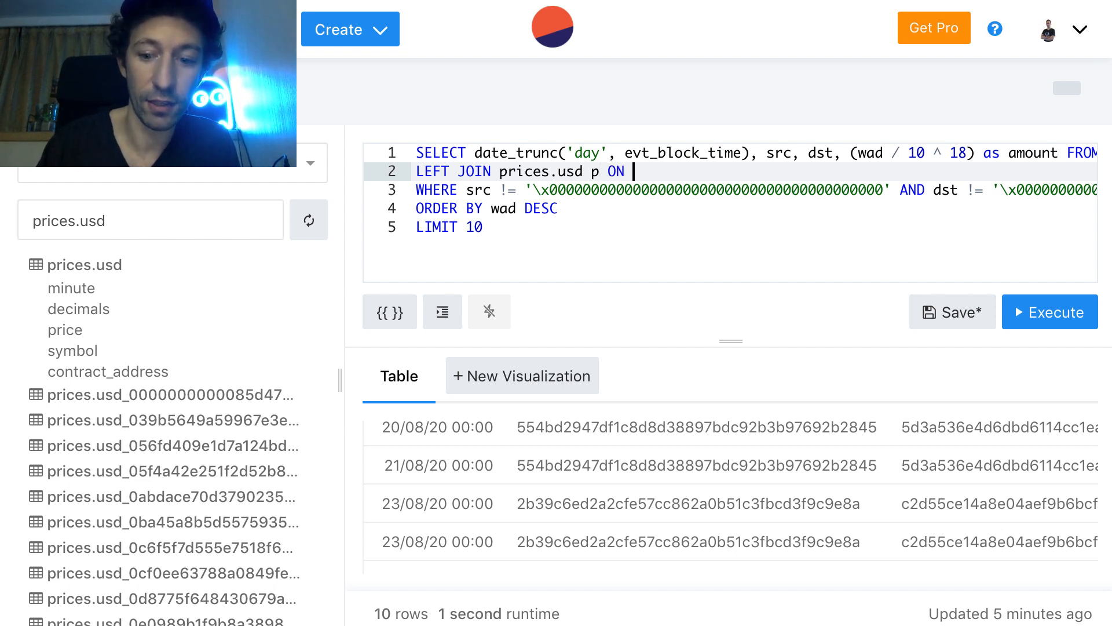
# Step: Complete the join condition on prices.usd as p.minute = date_trunc('minute', evt_block_time)
pyautogui.write(' p')
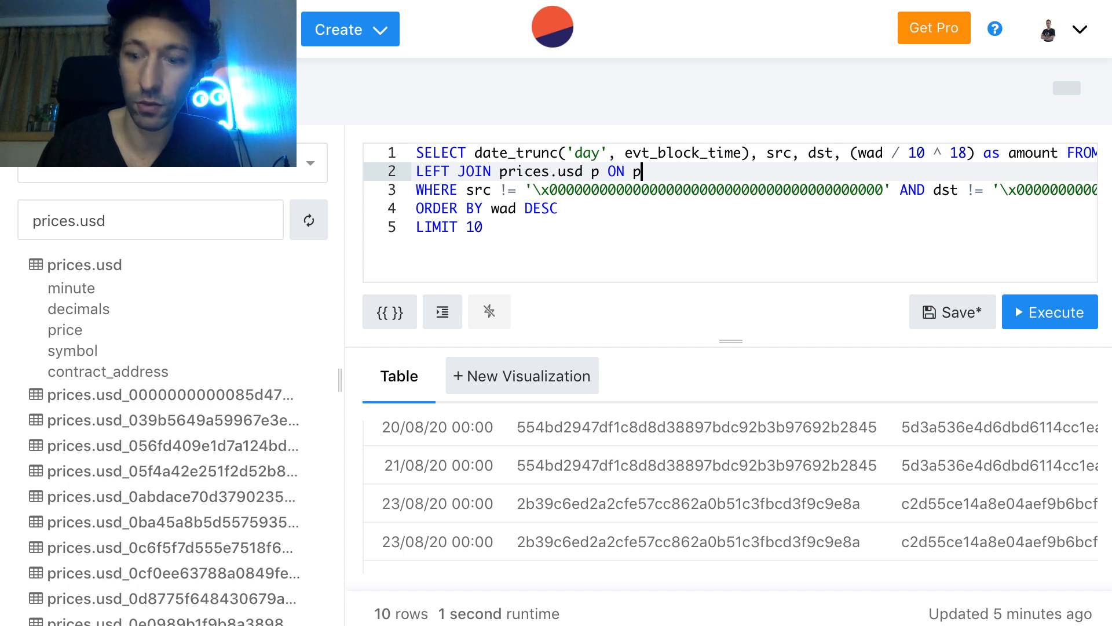
pyautogui.write('.')
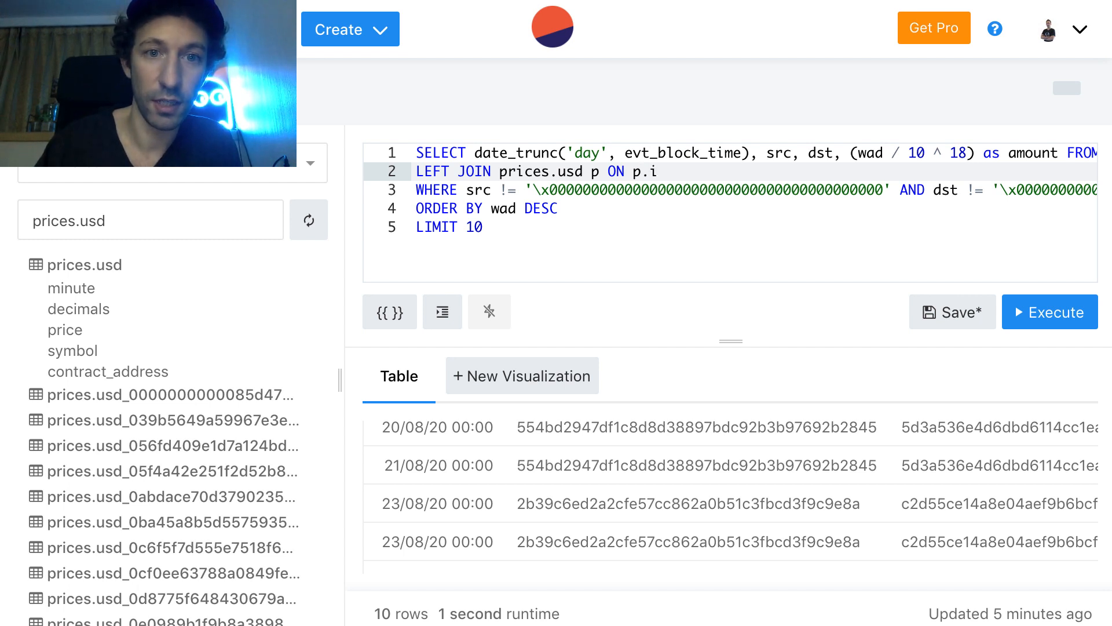
pyautogui.write('minute')
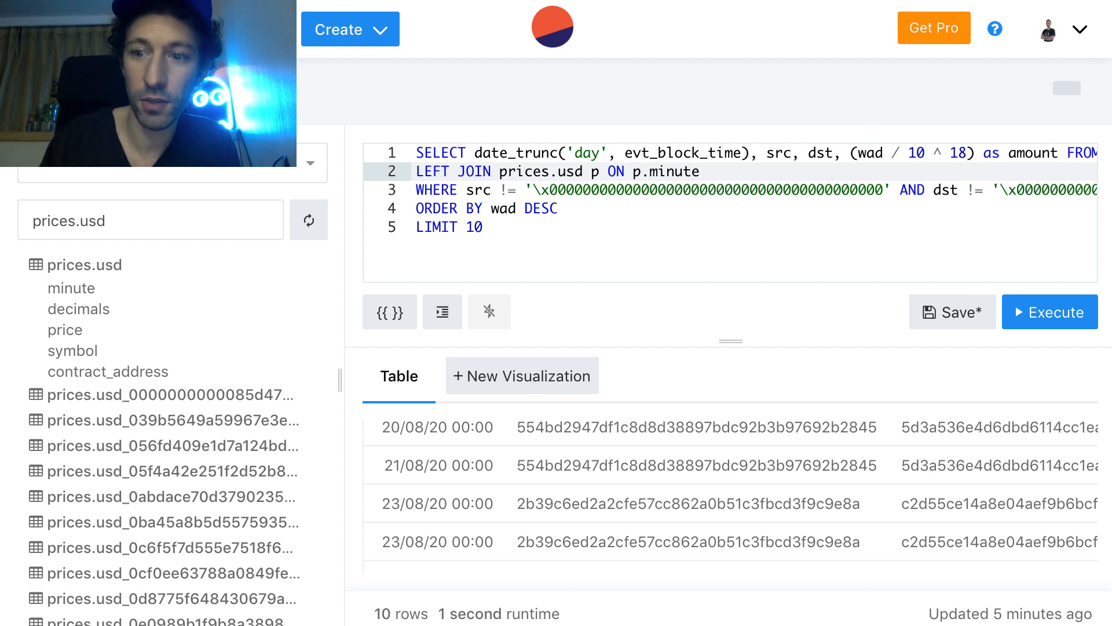
pyautogui.write(' =')
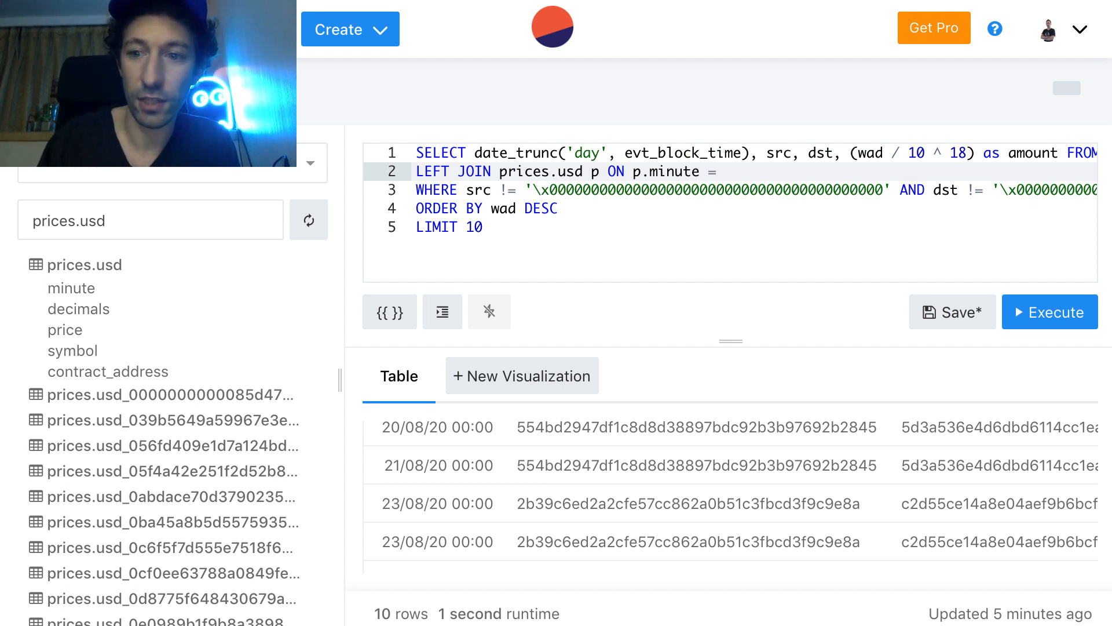
pyautogui.write(' date_tru')
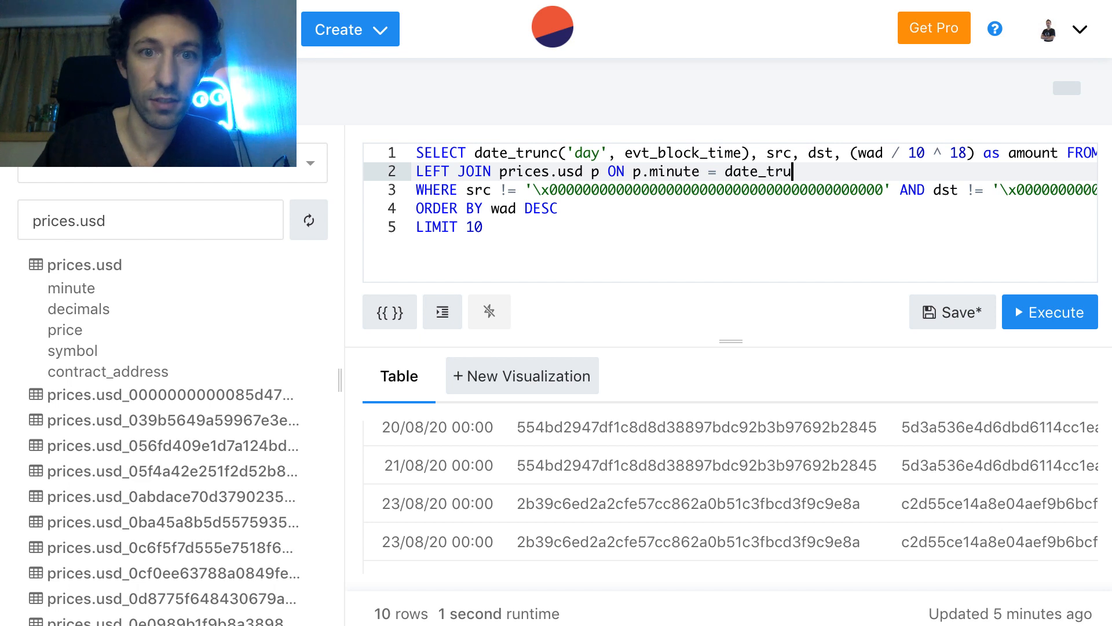
pyautogui.write('nc(')
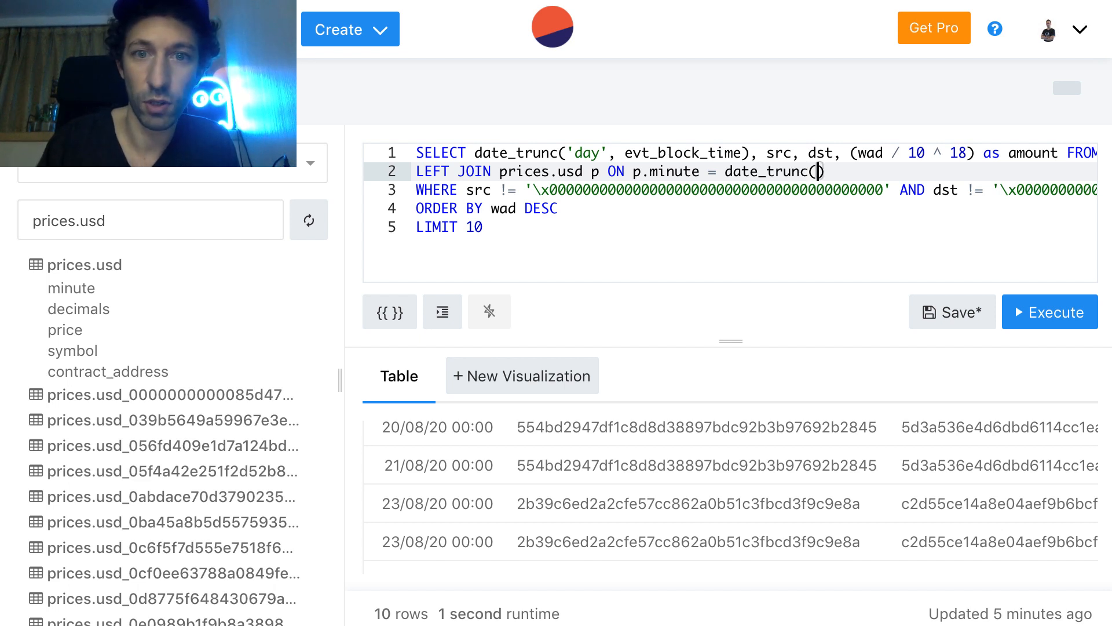
pyautogui.write("'minute")
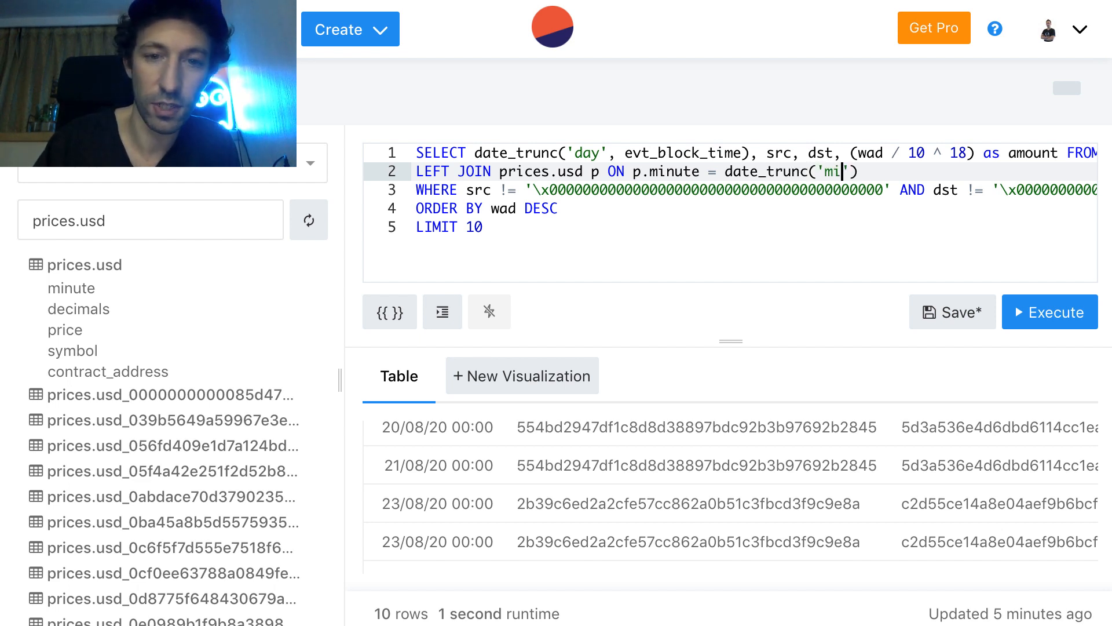
pyautogui.write("', evt")
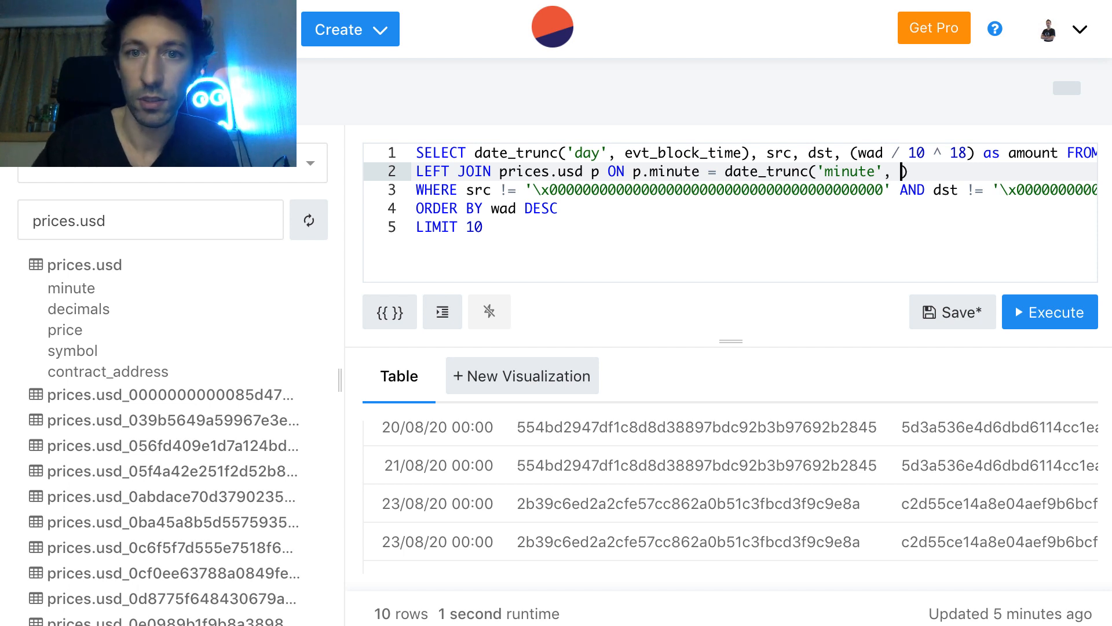
pyautogui.write('_block_t')
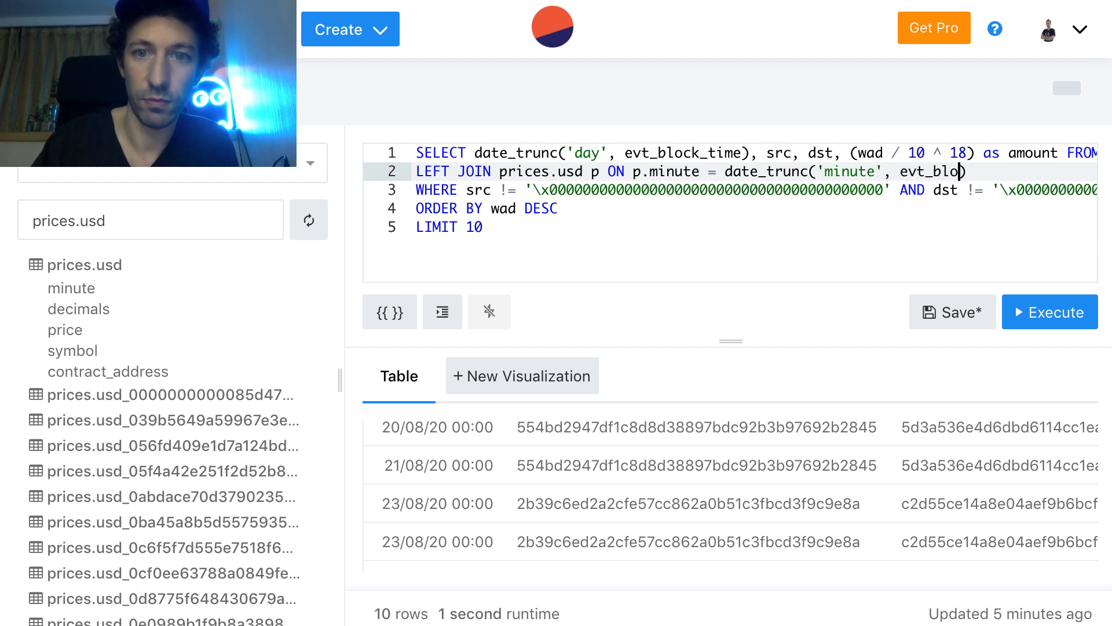
pyautogui.write('ime')
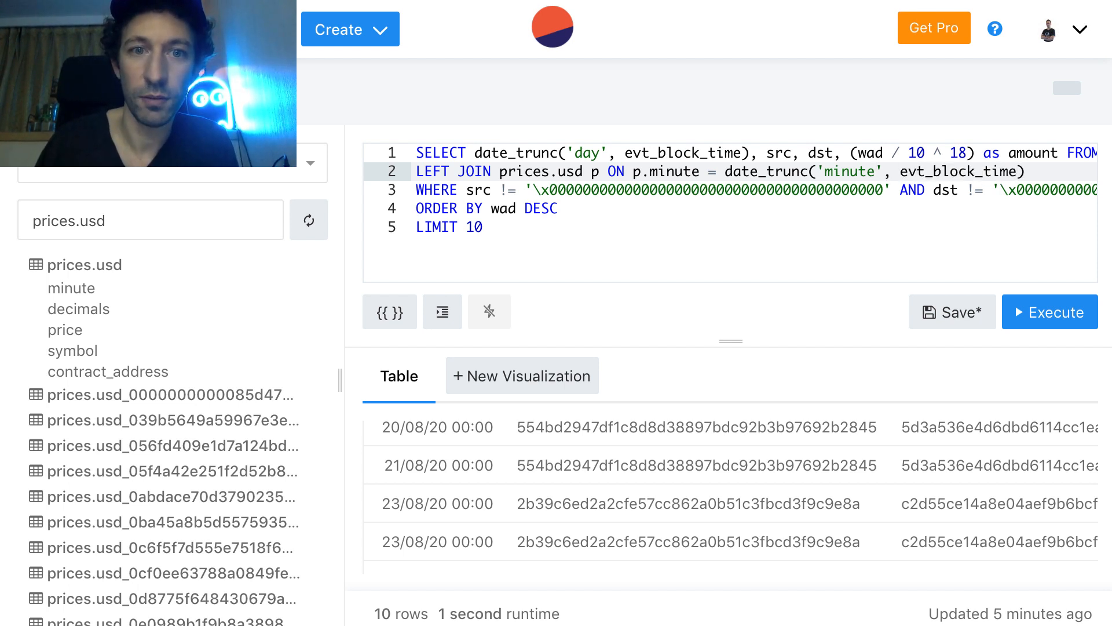
# Step: Multiply the (wad / 10 ^ 18) expression in the SELECT list by p.price, before its amount alias
pyautogui.click(975, 153)
pyautogui.write('*')
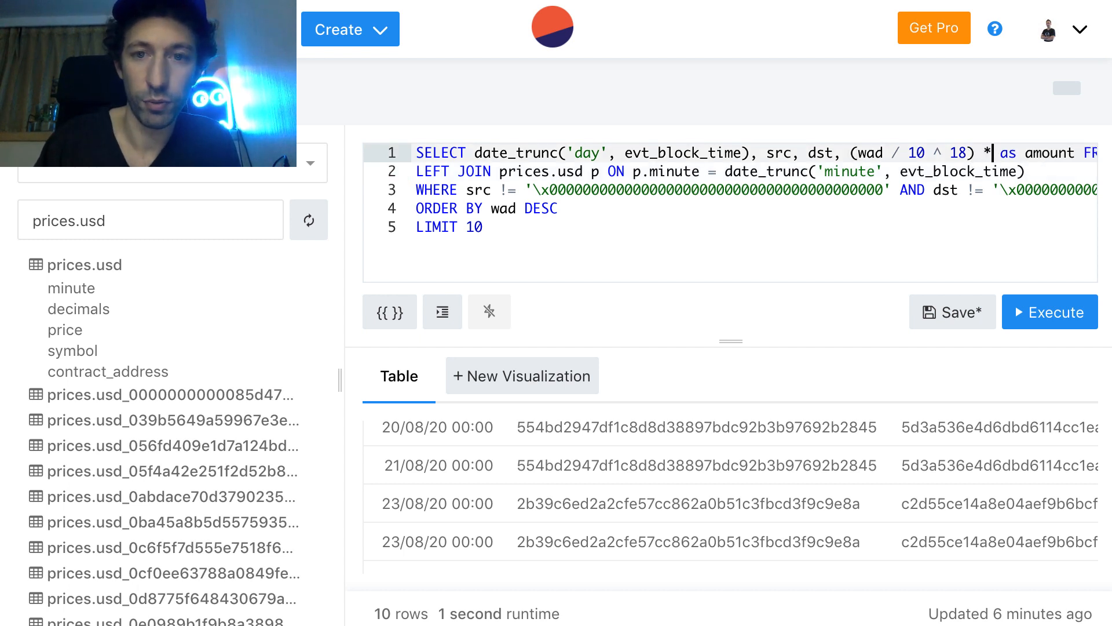
pyautogui.write(' p ')
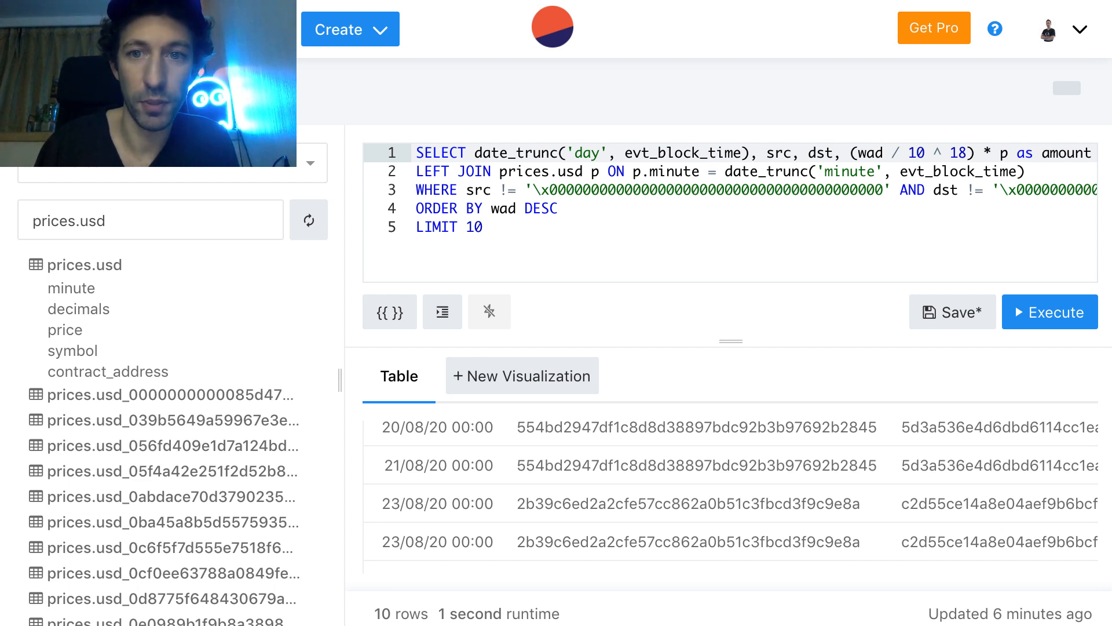
pyautogui.write('.price')
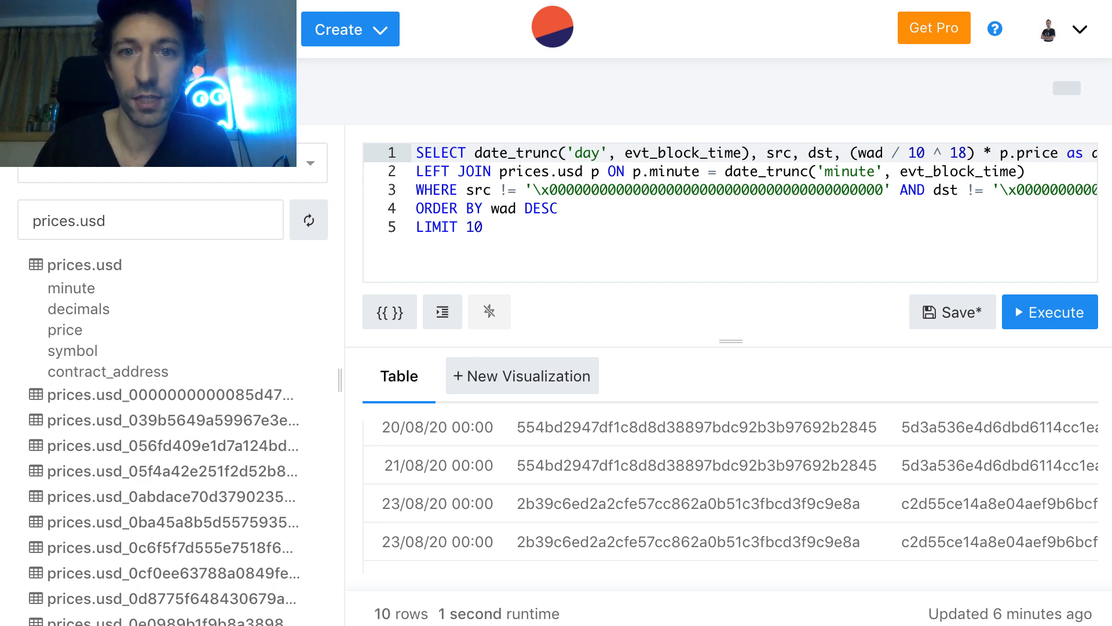
# Step: Append AND p.symbol = 'DAI' to the end of the WHERE clause, after the 7 days interval condition
pyautogui.click(963, 192)
pyautogui.hscroll(6, 923, 191)
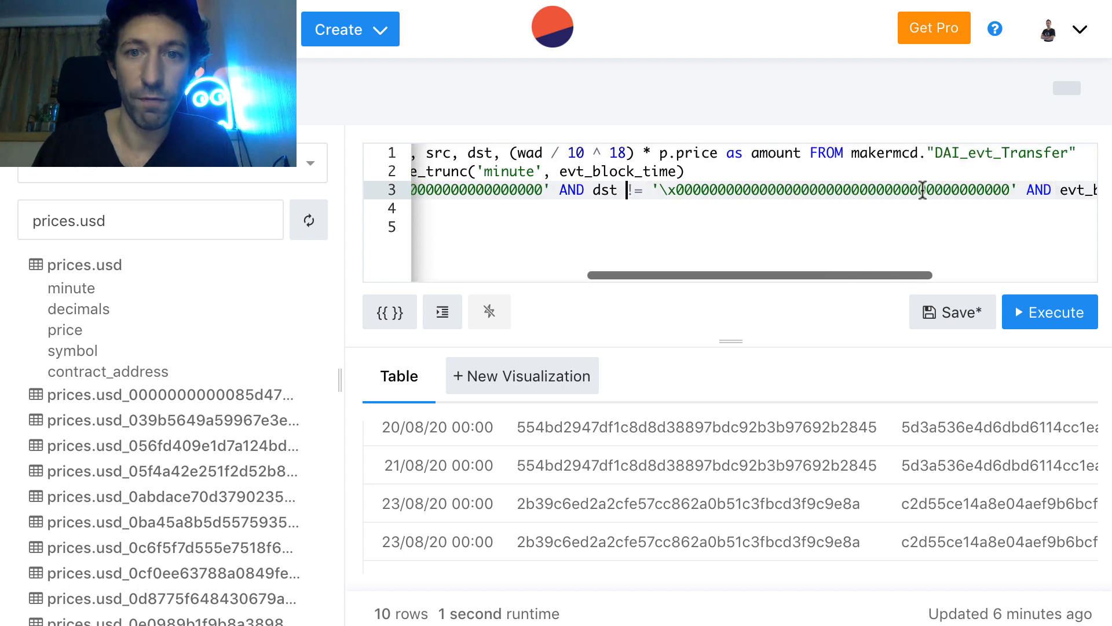
pyautogui.hscroll(5, 923, 191)
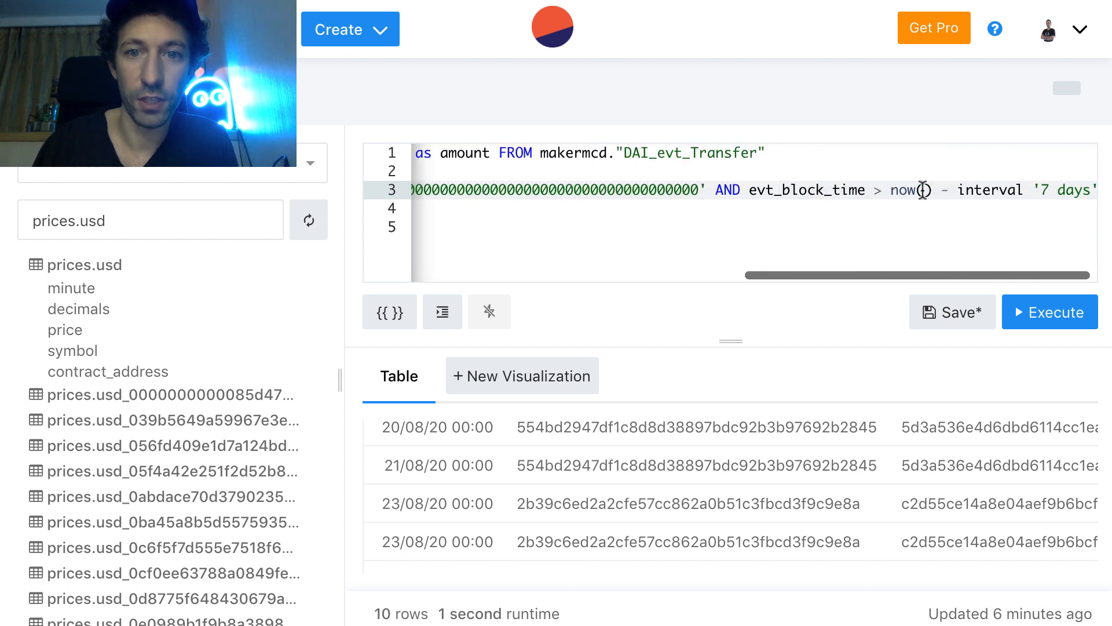
pyautogui.click(1092, 190)
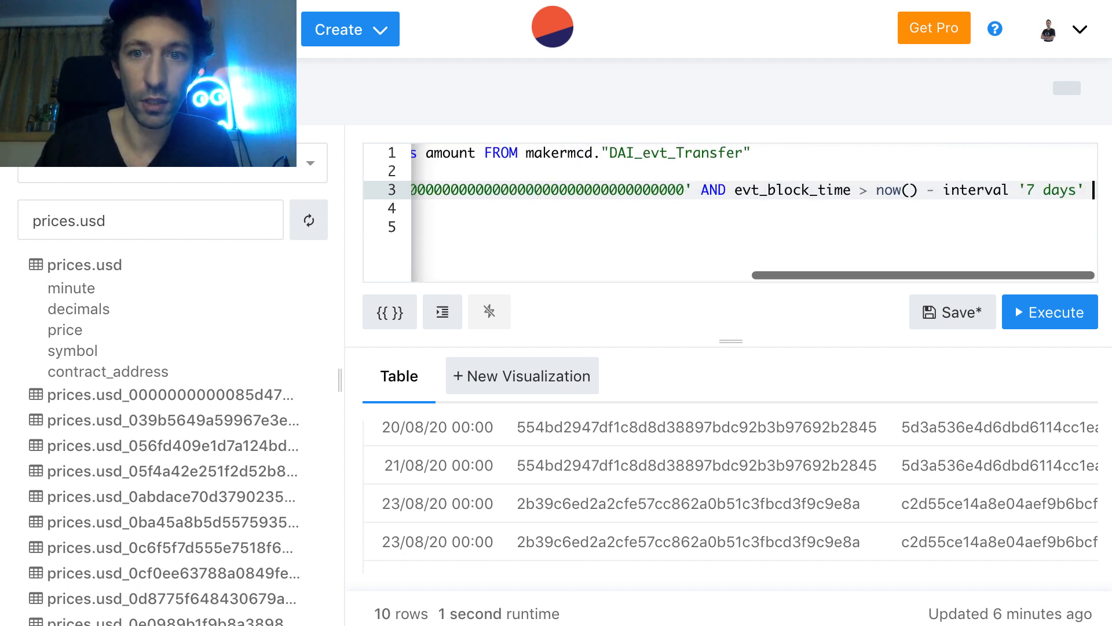
pyautogui.write('AND ')
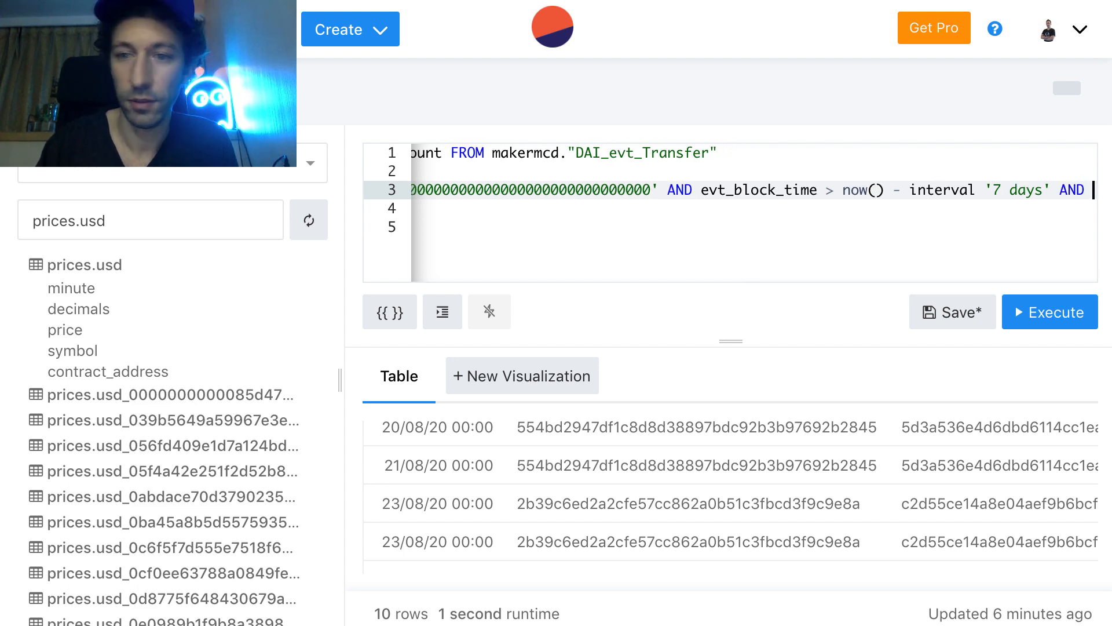
pyautogui.write('p.symbo')
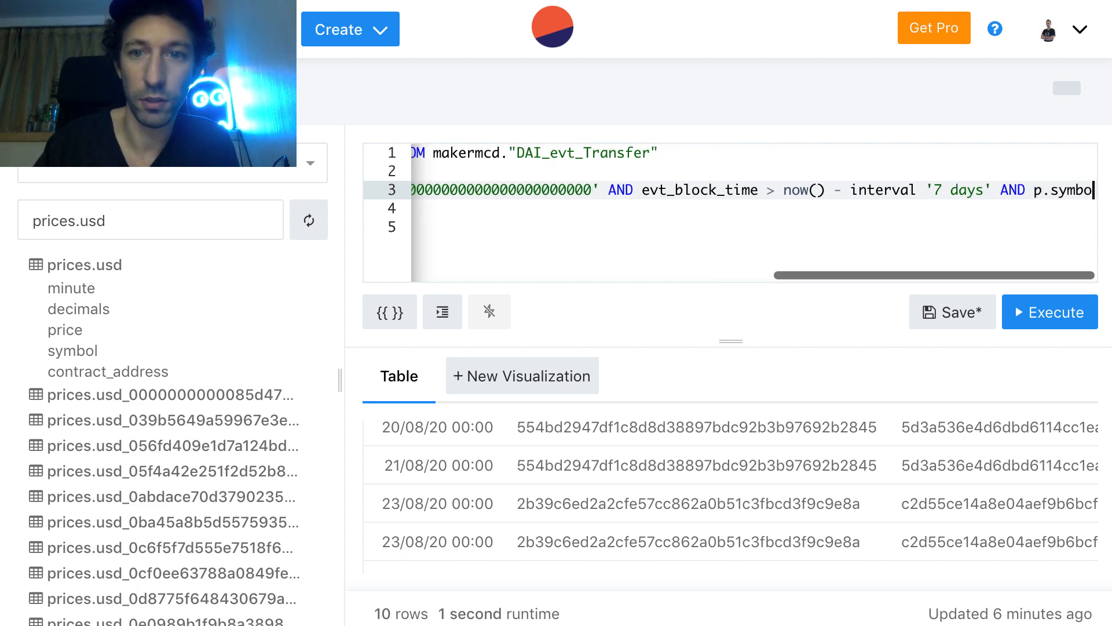
pyautogui.write("l = 'DAI")
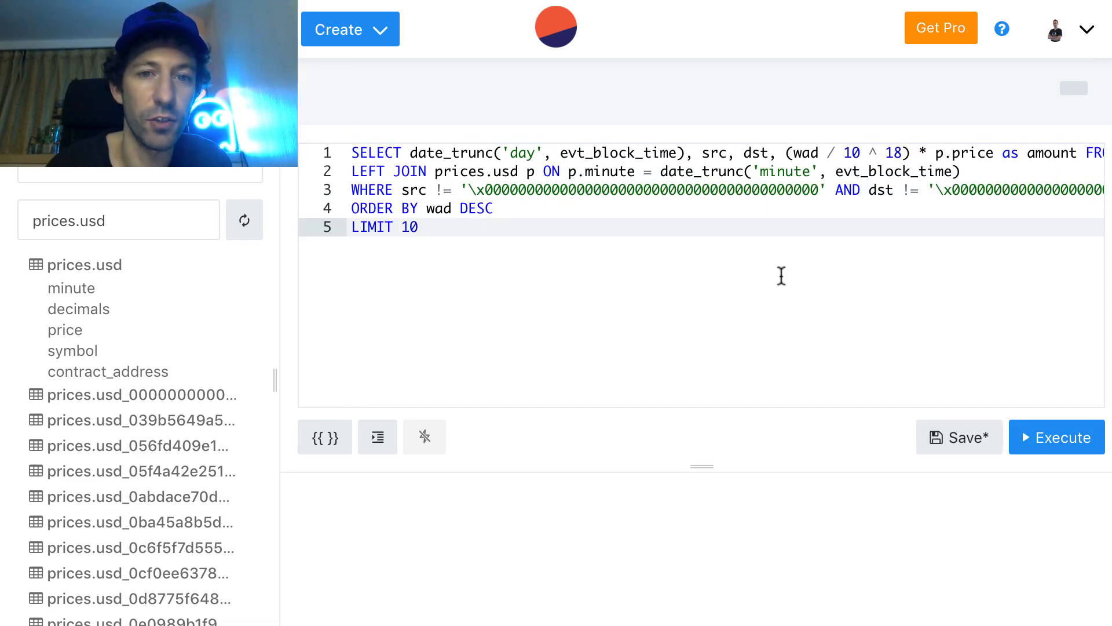
# Step: Review the two tables the query uses, makermcd."DAI_evt_Transfer" in the FROM clause and prices.usd in the join
pyautogui.hscroll(8, 825, 180)
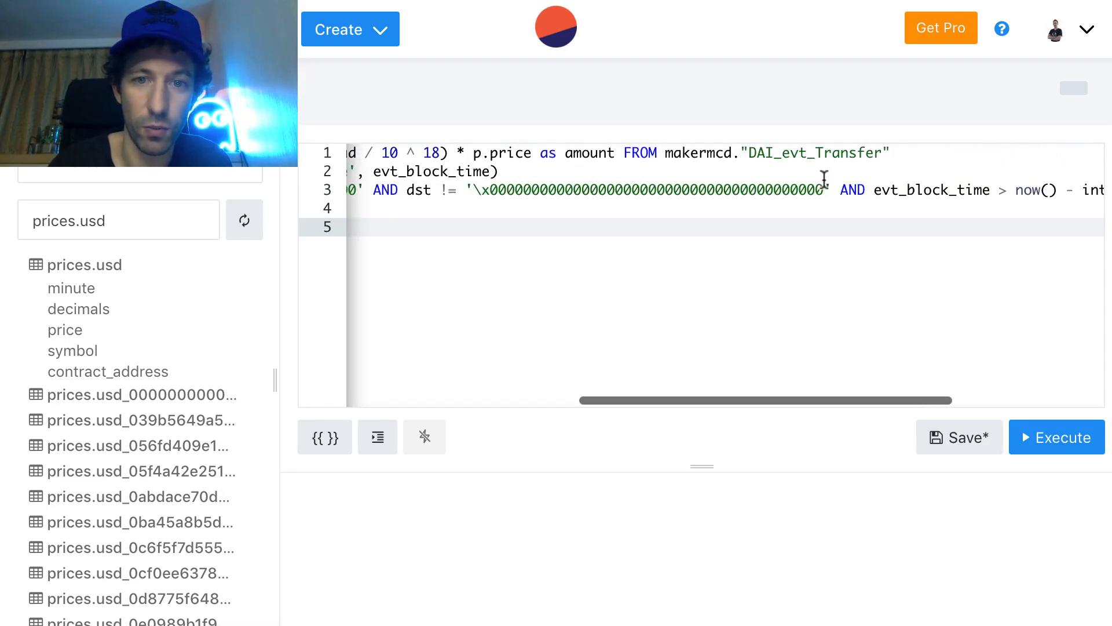
pyautogui.moveTo(889, 152); pyautogui.dragTo(665, 153)
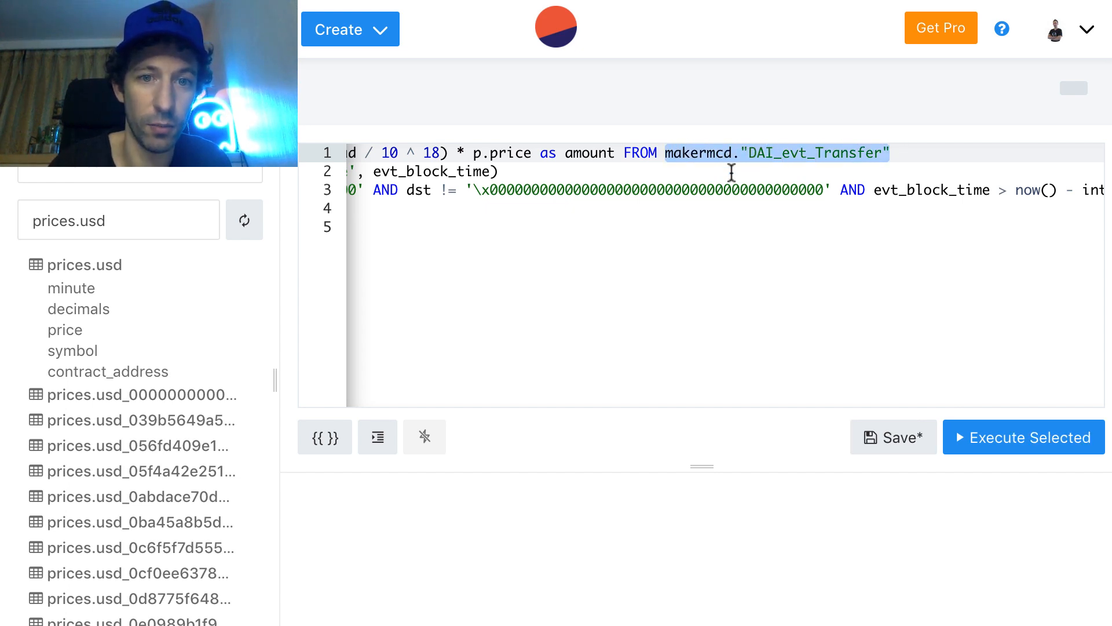
pyautogui.hscroll(-8, 684, 177)
pyautogui.click(430, 174)
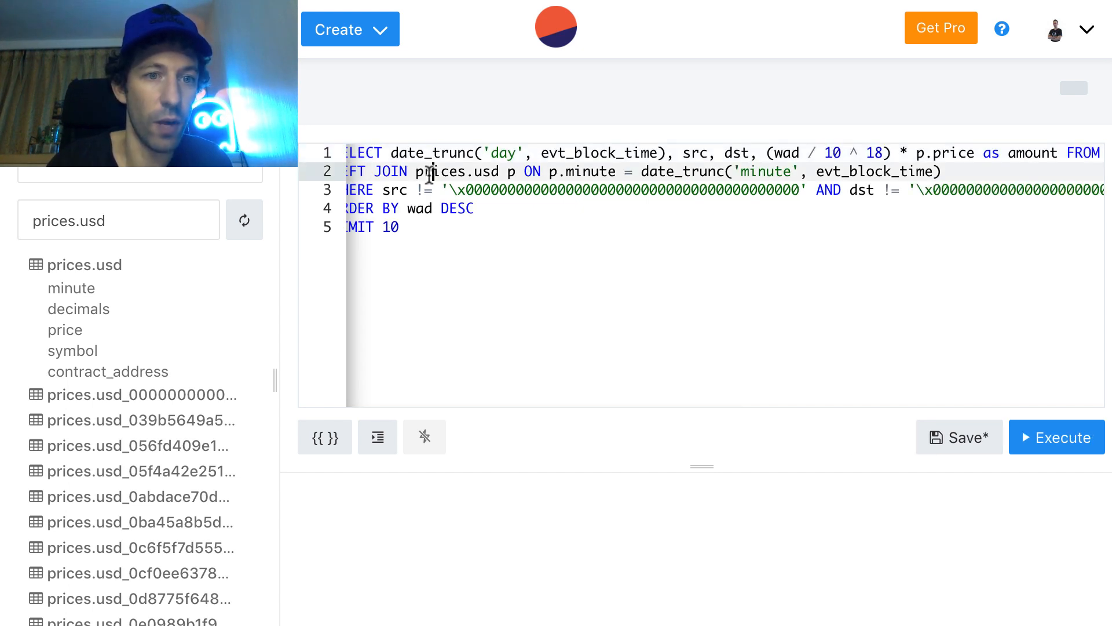
pyautogui.moveTo(417, 172); pyautogui.dragTo(501, 172)
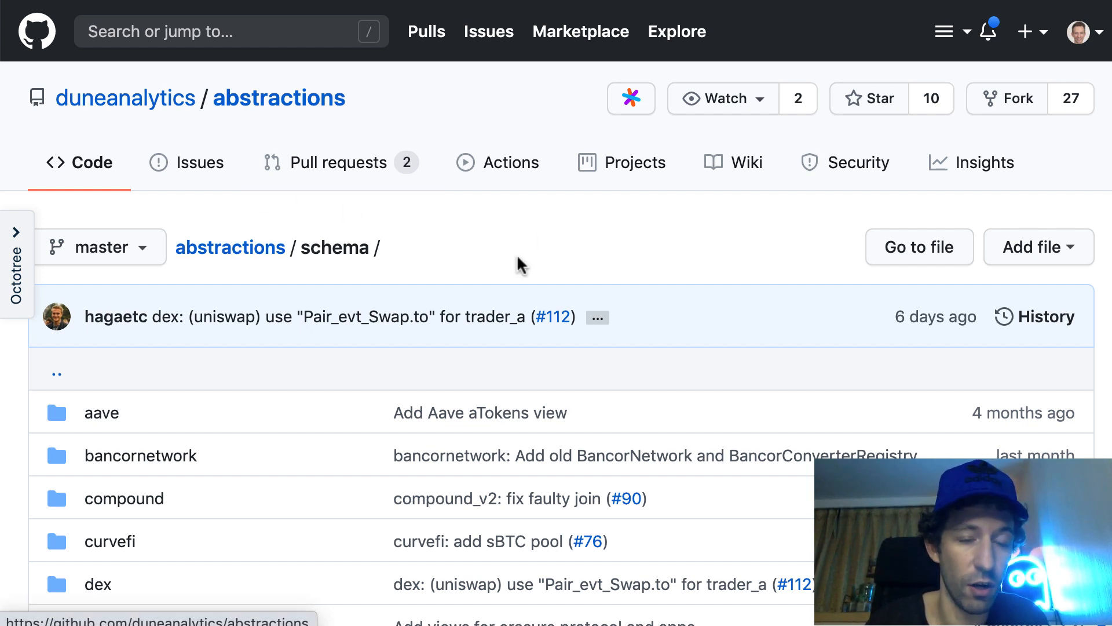
# Step: Look through the schema folder of the duneanalytics/abstractions repository on GitHub and open its uniswap folder
pyautogui.scroll(-1, 251, 390)
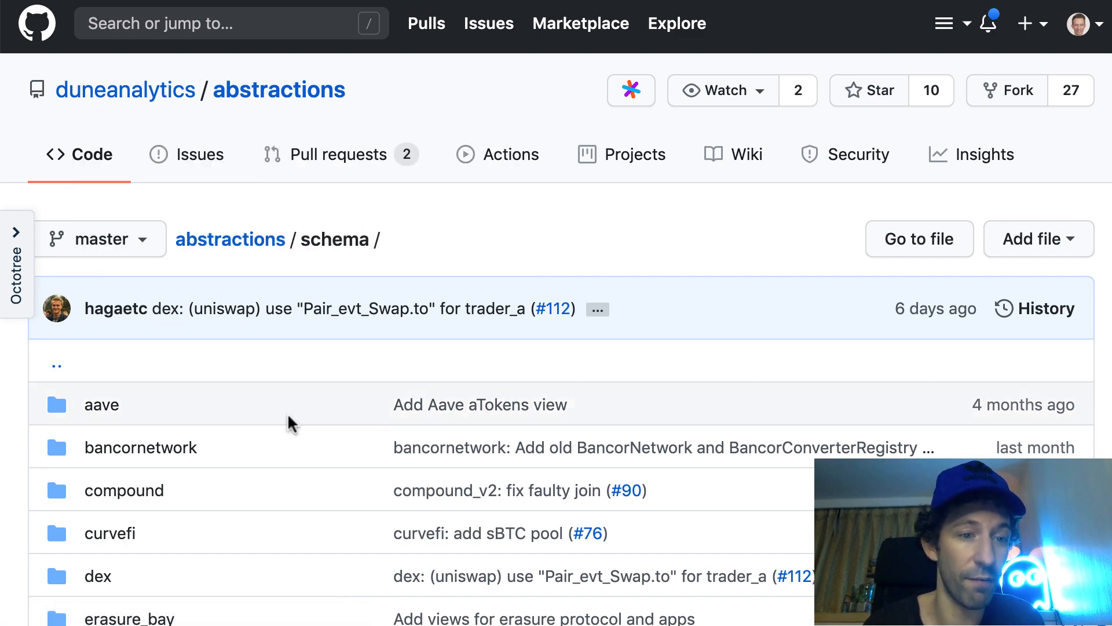
pyautogui.scroll(-6, 278, 432)
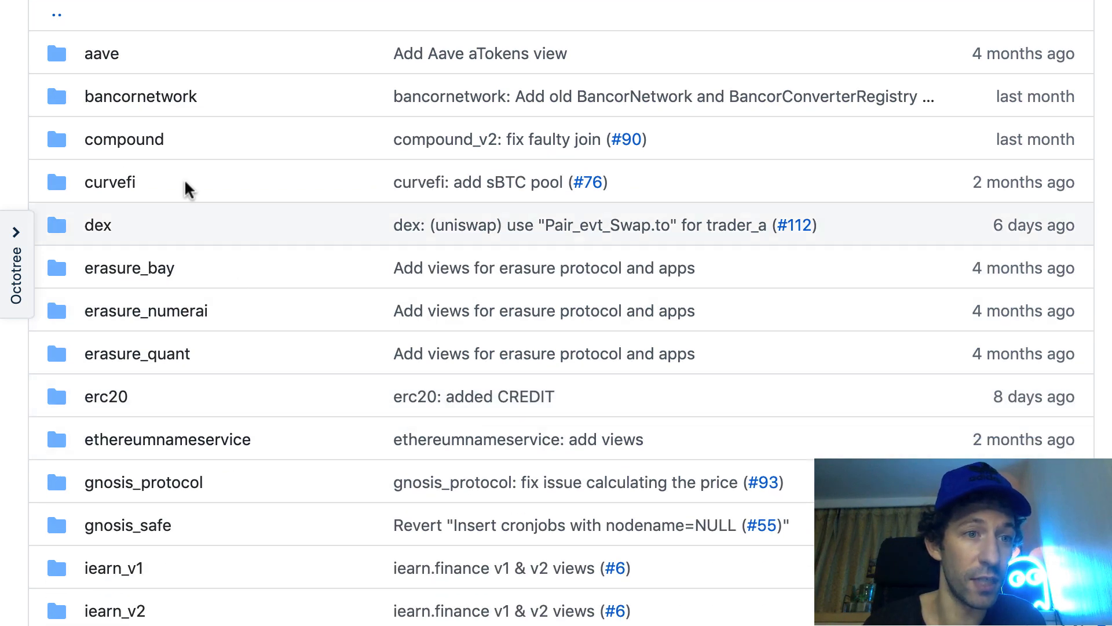
pyautogui.scroll(-7, 191, 115)
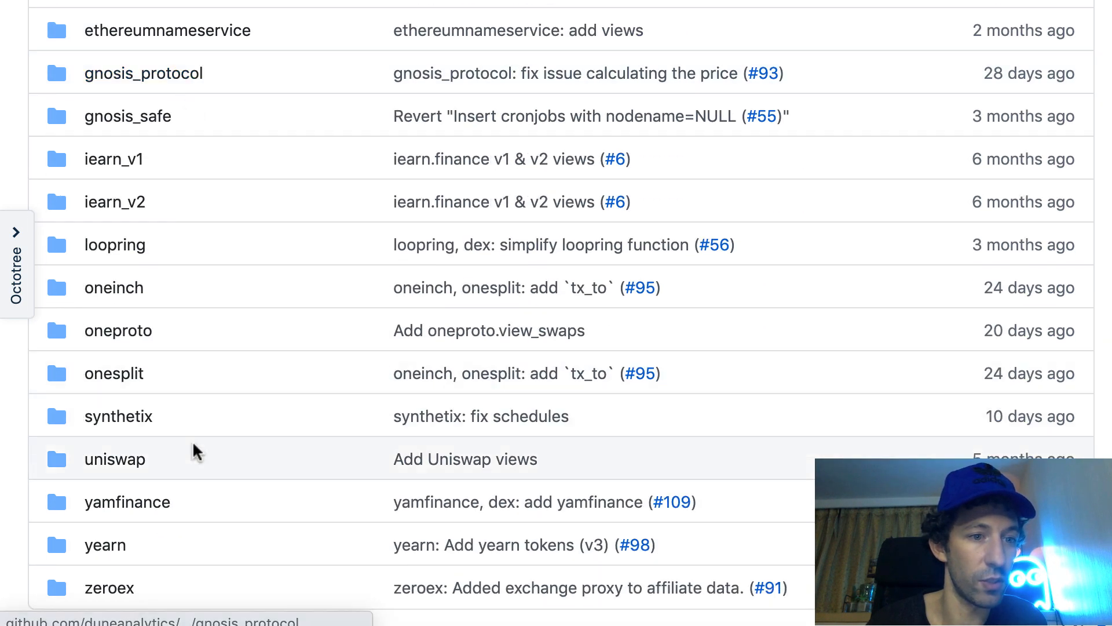
pyautogui.click(142, 466)
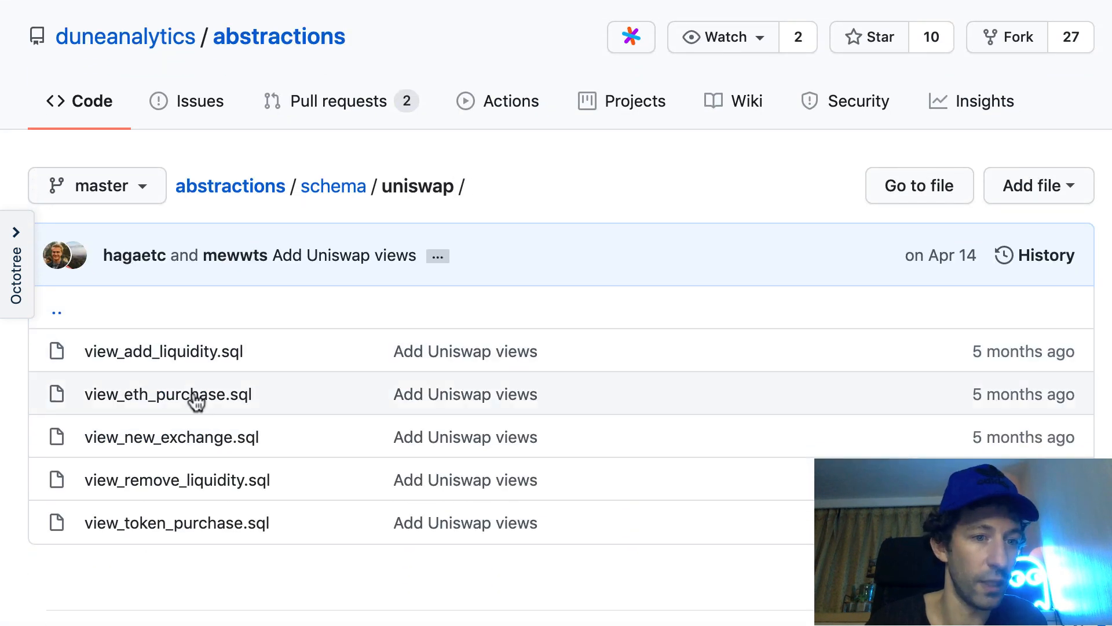
# Step: Open view_eth_purchase.sql and examine how it selects columns and joins the exchange, token and price tables
pyautogui.click(194, 405)
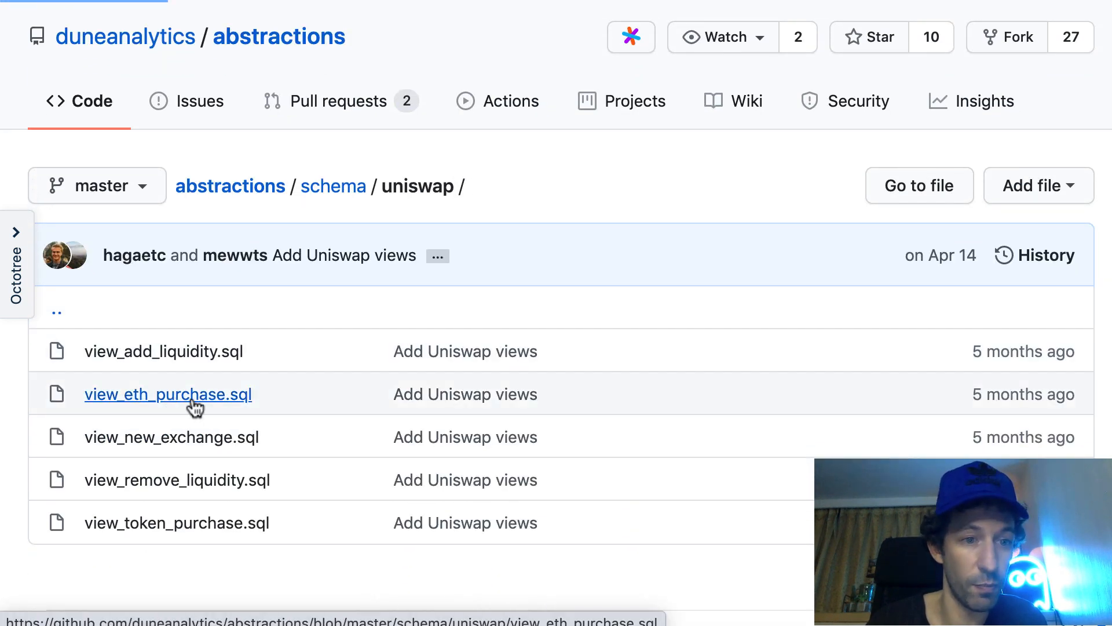
pyautogui.scroll(-2, 410, 376)
pyautogui.scroll(-5, 410, 375)
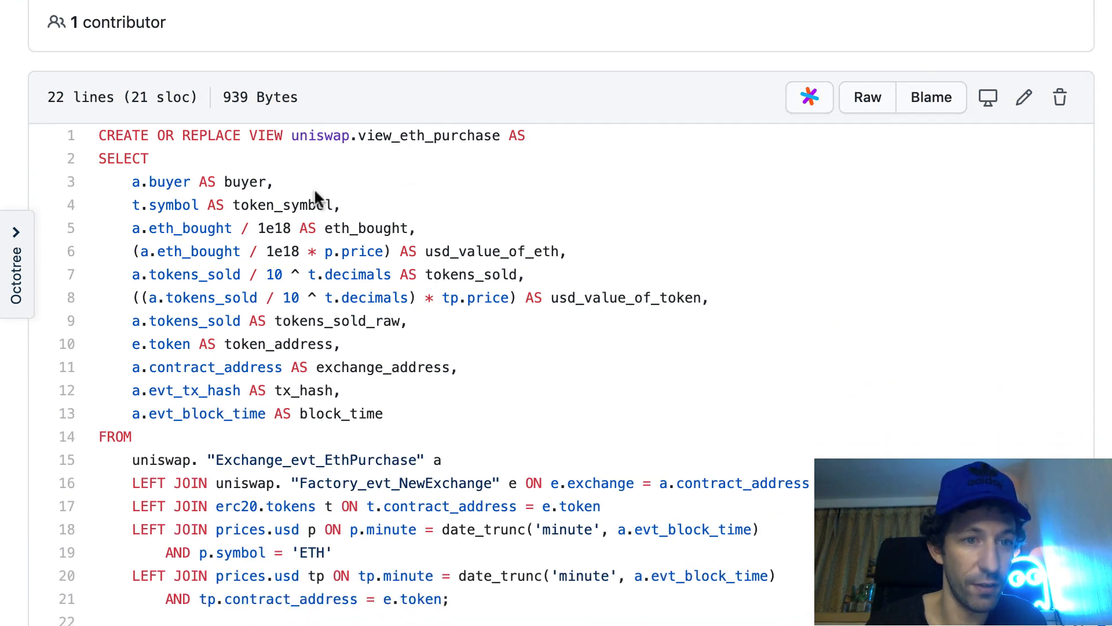
pyautogui.moveTo(207, 205); pyautogui.dragTo(417, 228)
pyautogui.scroll(-2, 347, 262)
pyautogui.scroll(-1, 346, 262)
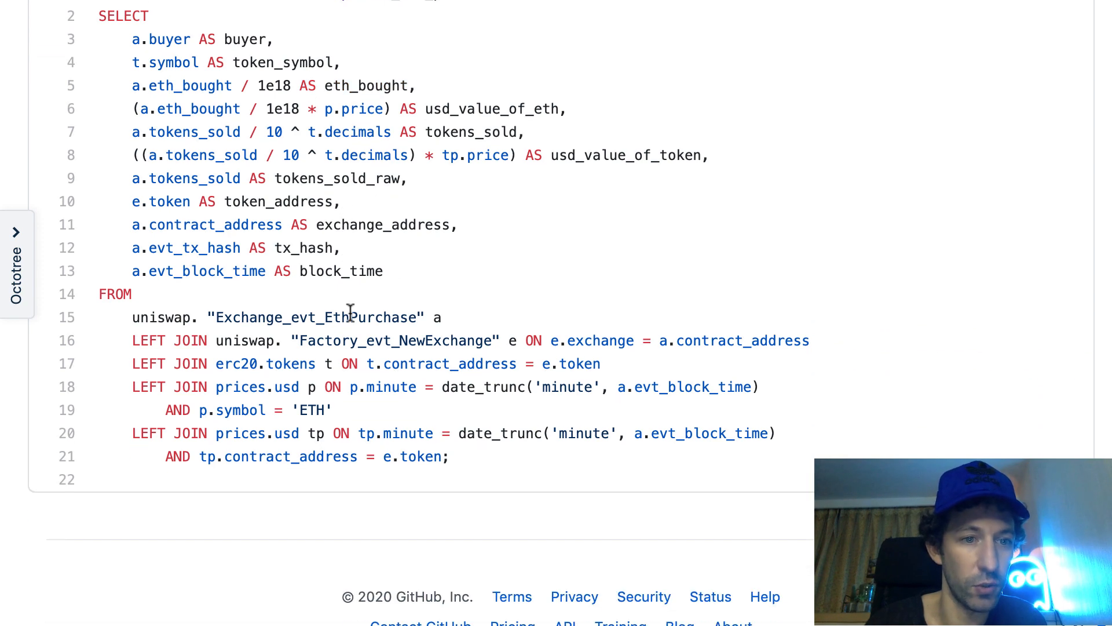
pyautogui.scroll(10, 677, 335)
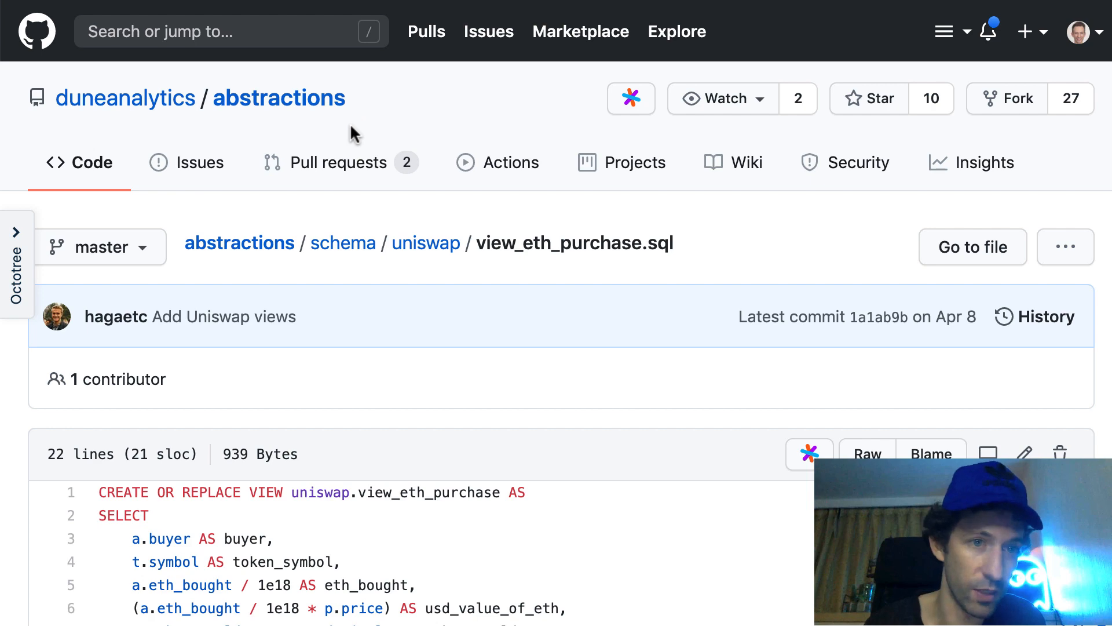
pyautogui.scroll(-5, 510, 191)
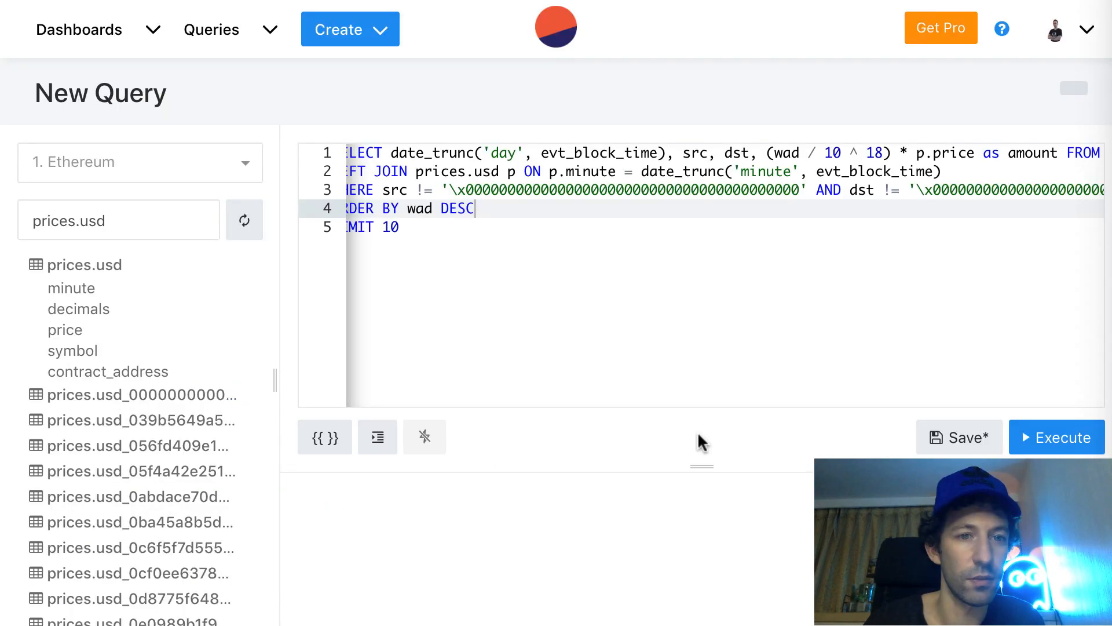
# Step: Replace the entire DAI query with a new statement beginning SELECT block_time, usd_value_of_eth
pyautogui.hotkey('ctrl', 'a')
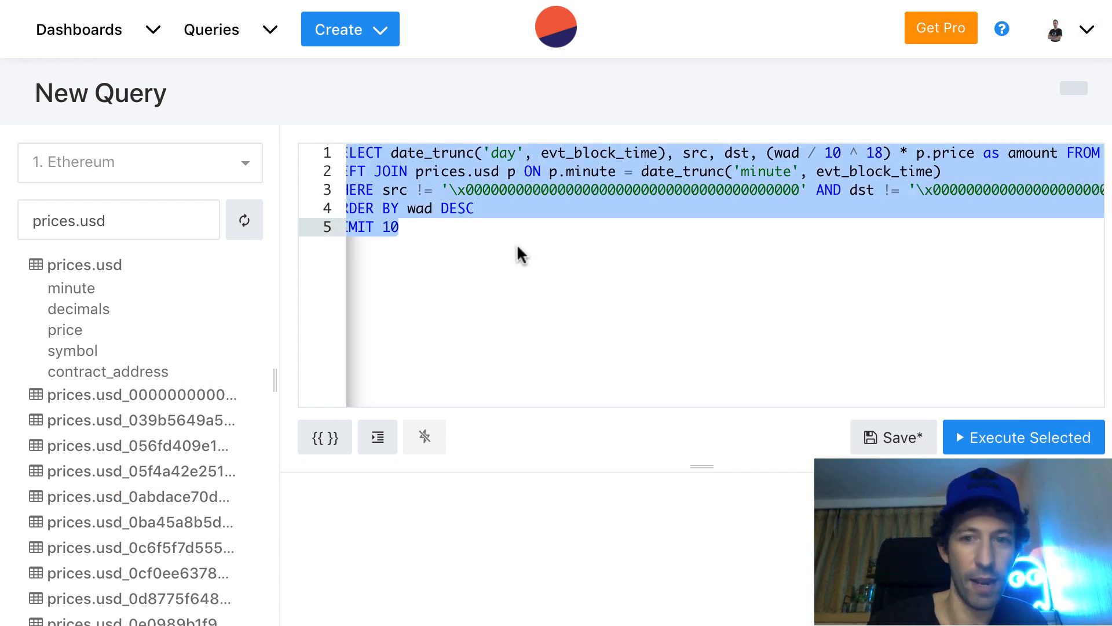
pyautogui.press('BackSpace')
pyautogui.write('SELECT')
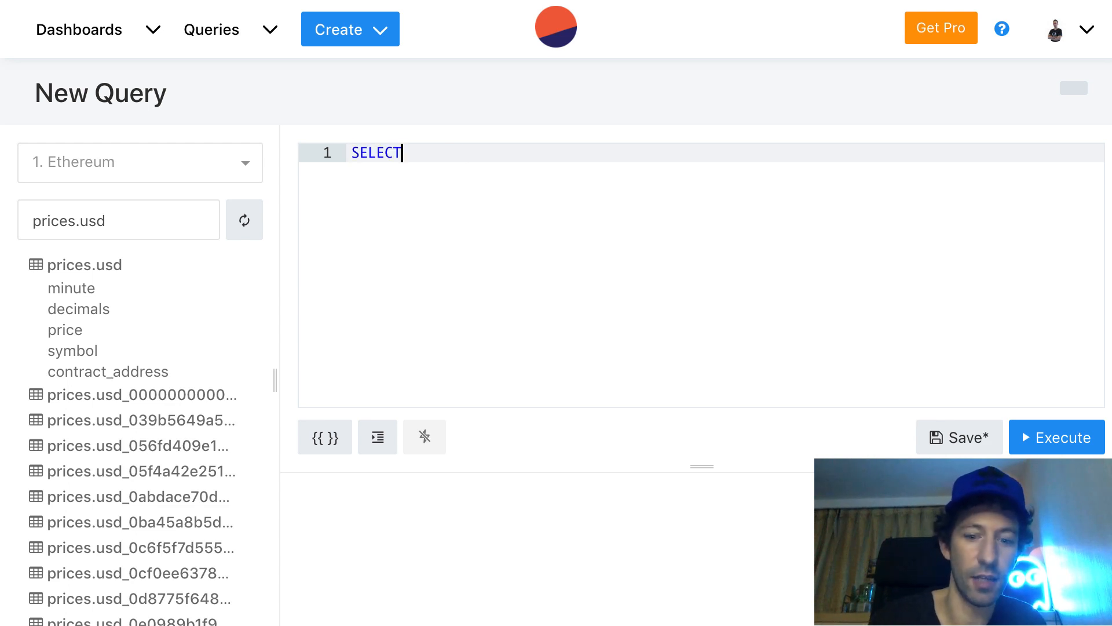
pyautogui.press('Return')
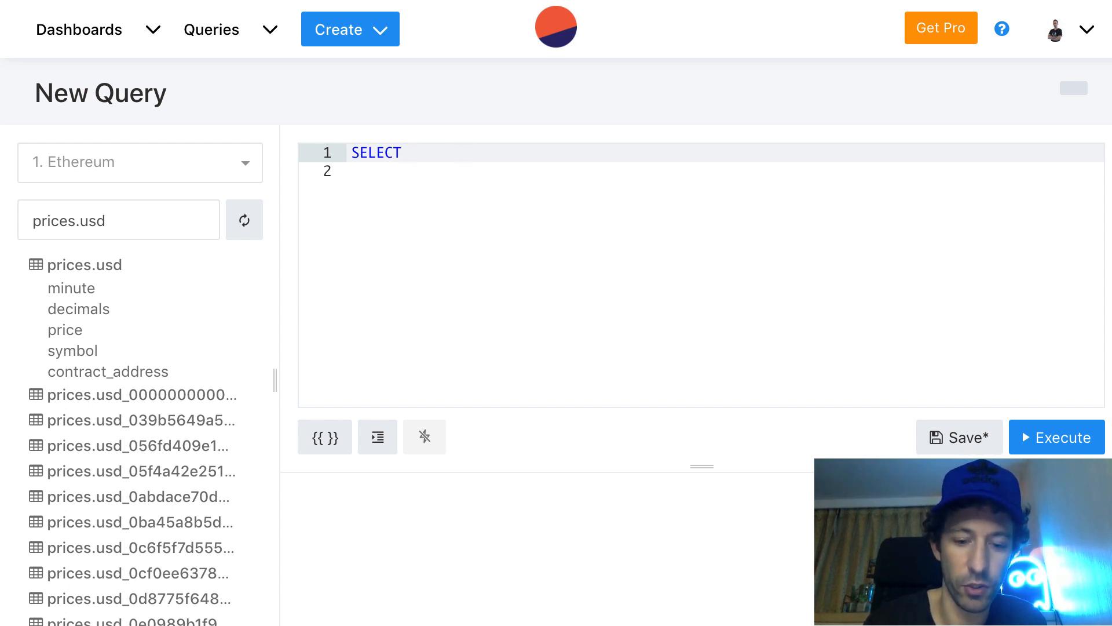
pyautogui.write('b')
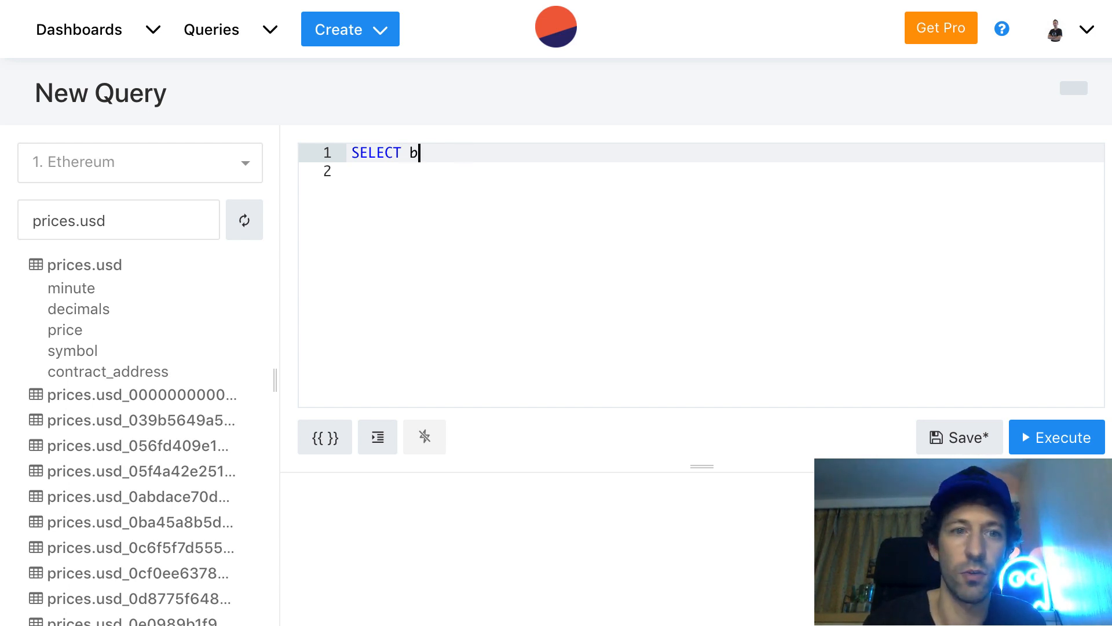
pyautogui.write('lock_tim')
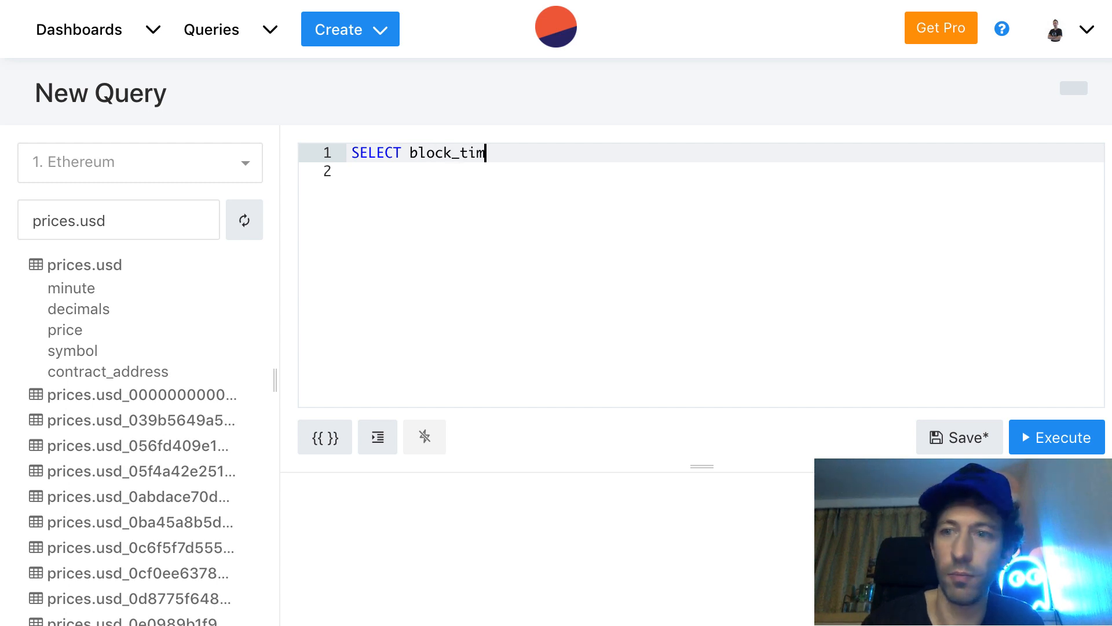
pyautogui.write('e, usd')
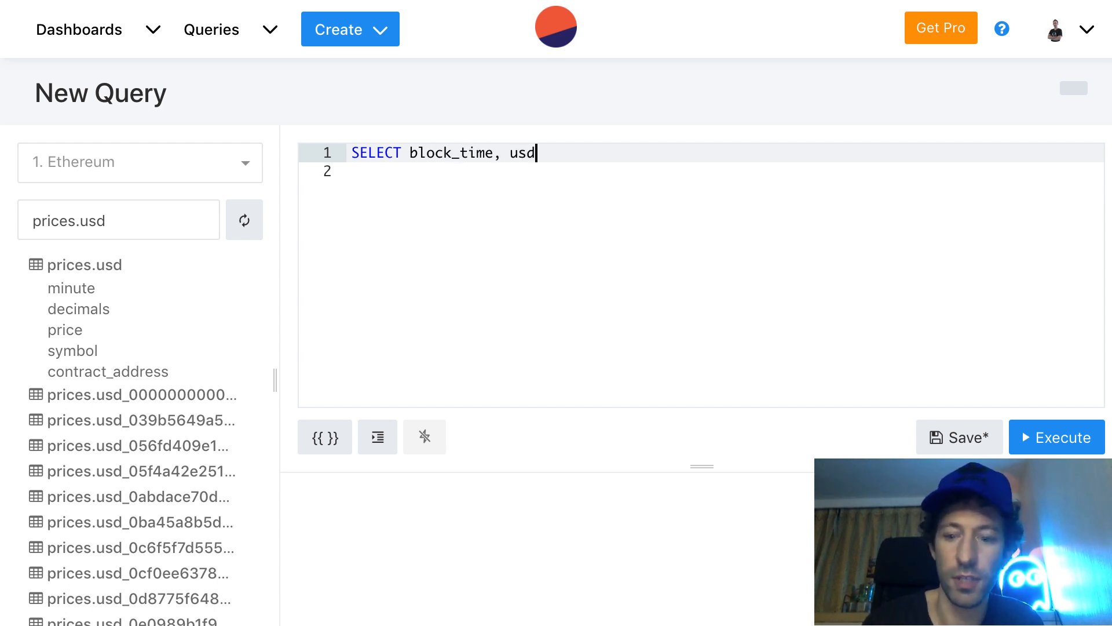
pyautogui.write('_value_')
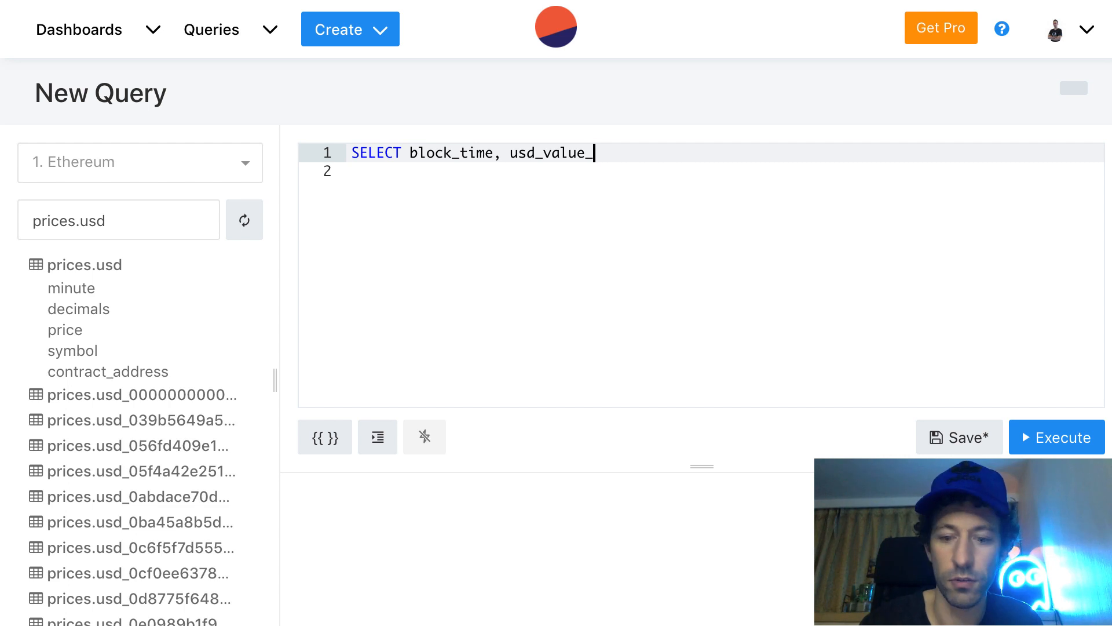
pyautogui.write('of_eth')
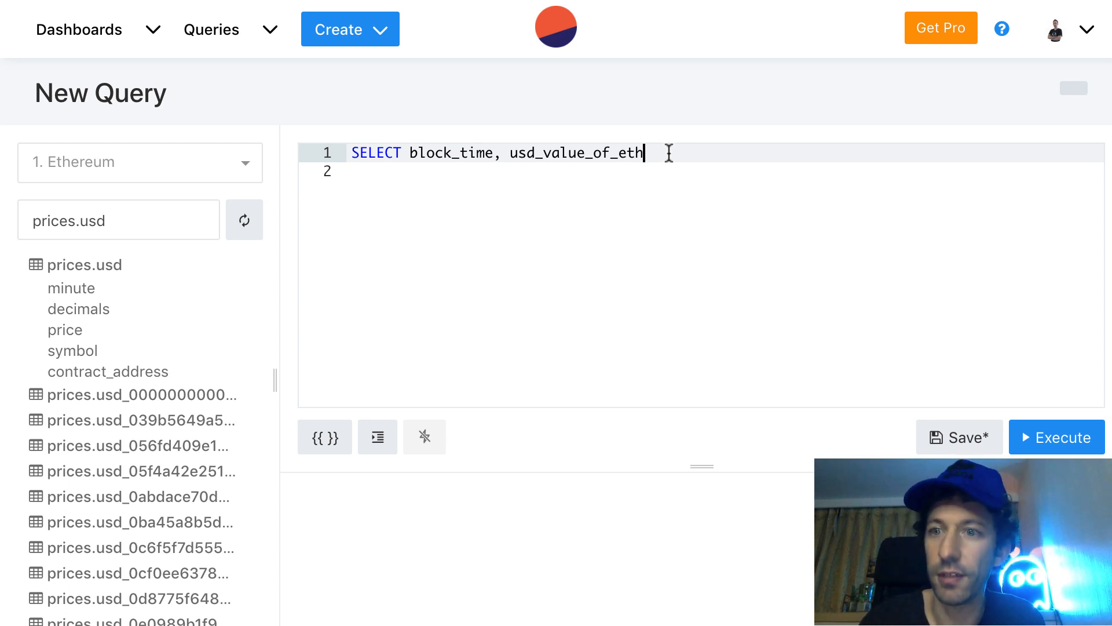
# Step: Complete the statement with FROM uniswap."view_eth_purchase" and check that name against the view definition on GitHub
pyautogui.write(' FROM ')
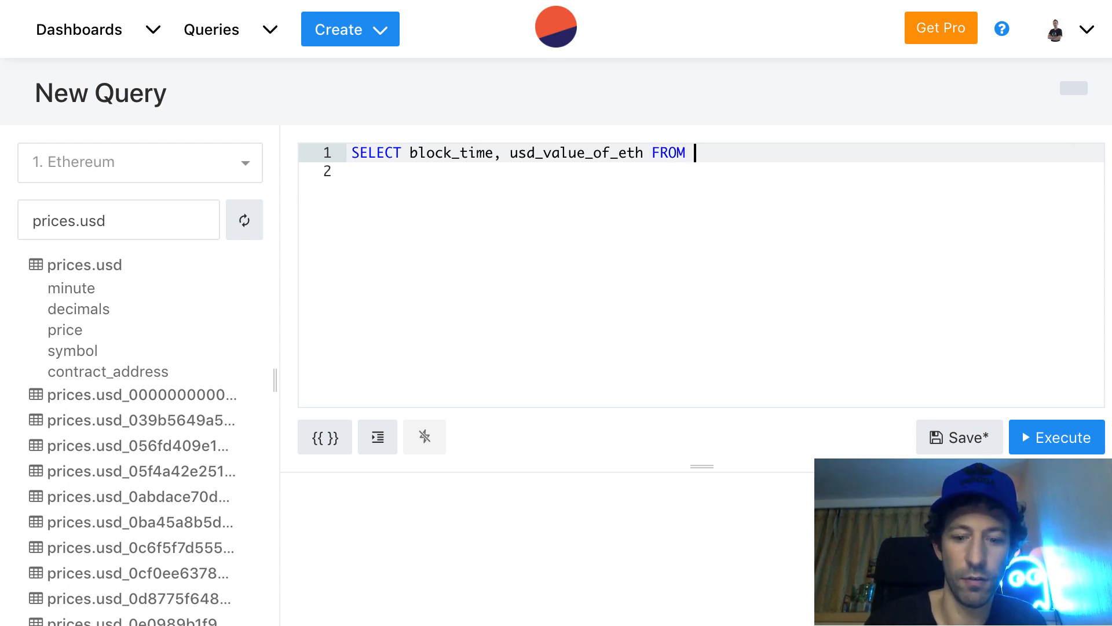
pyautogui.write('unis')
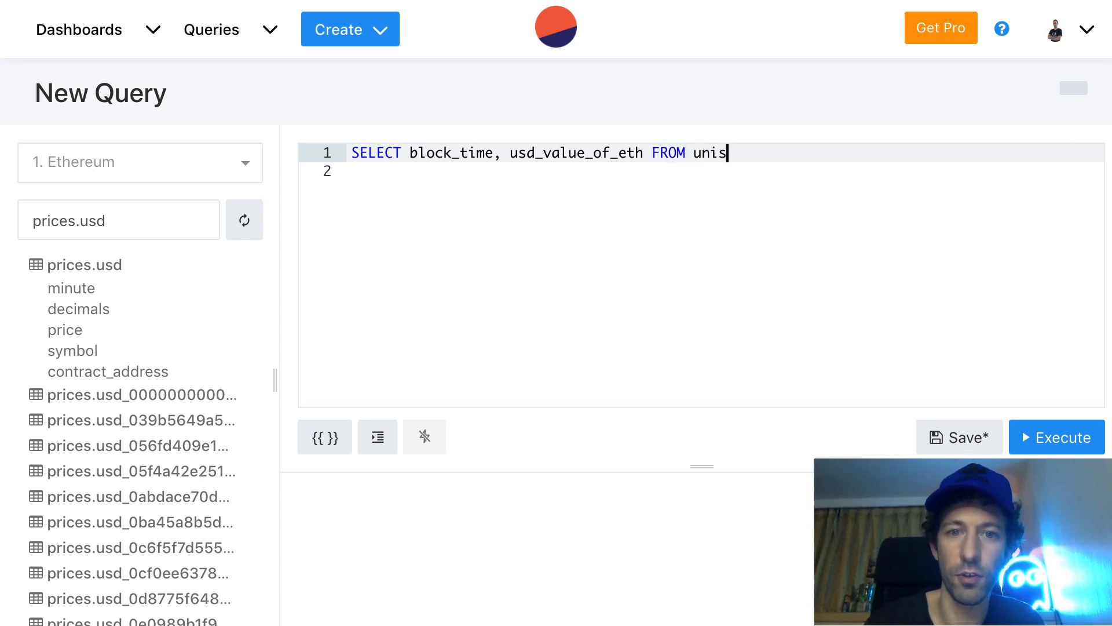
pyautogui.write('wap.')
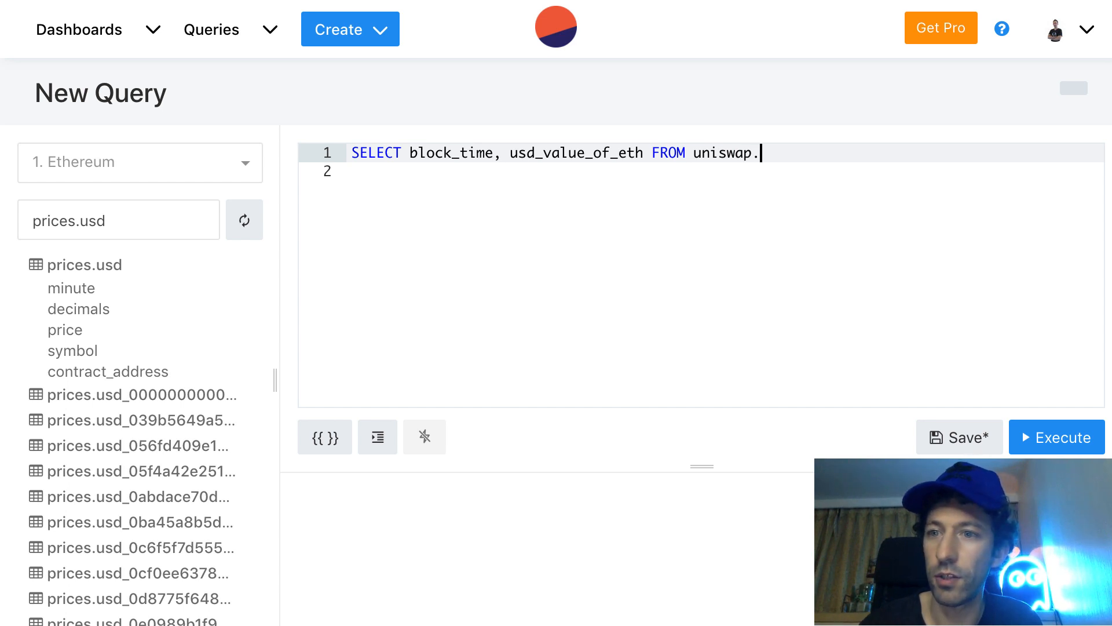
pyautogui.write('"')
pyautogui.write('view')
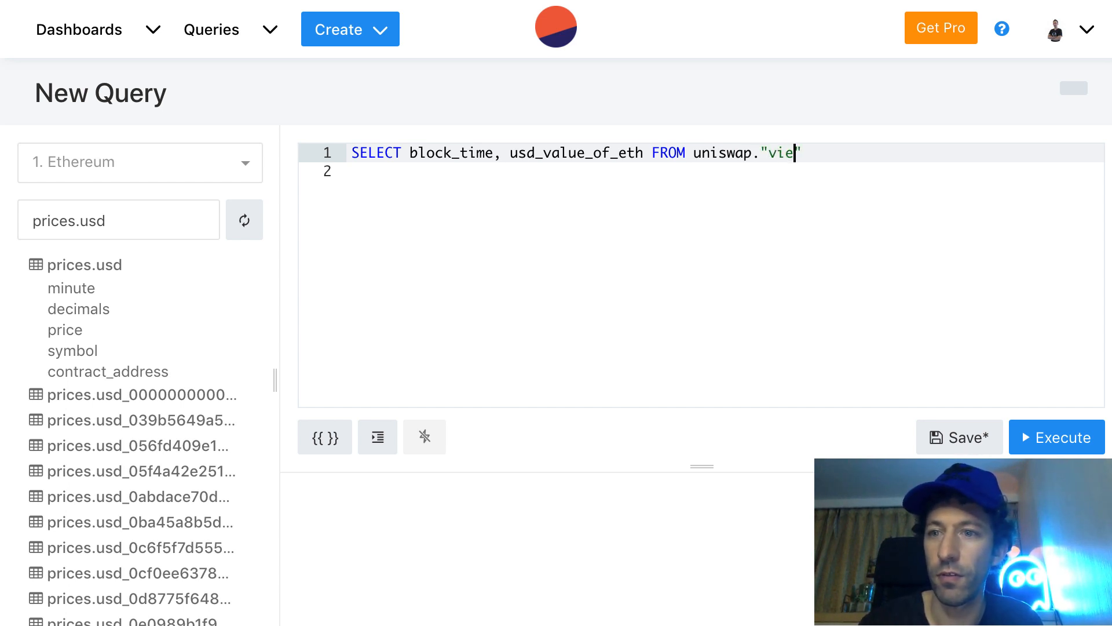
pyautogui.write('_eth')
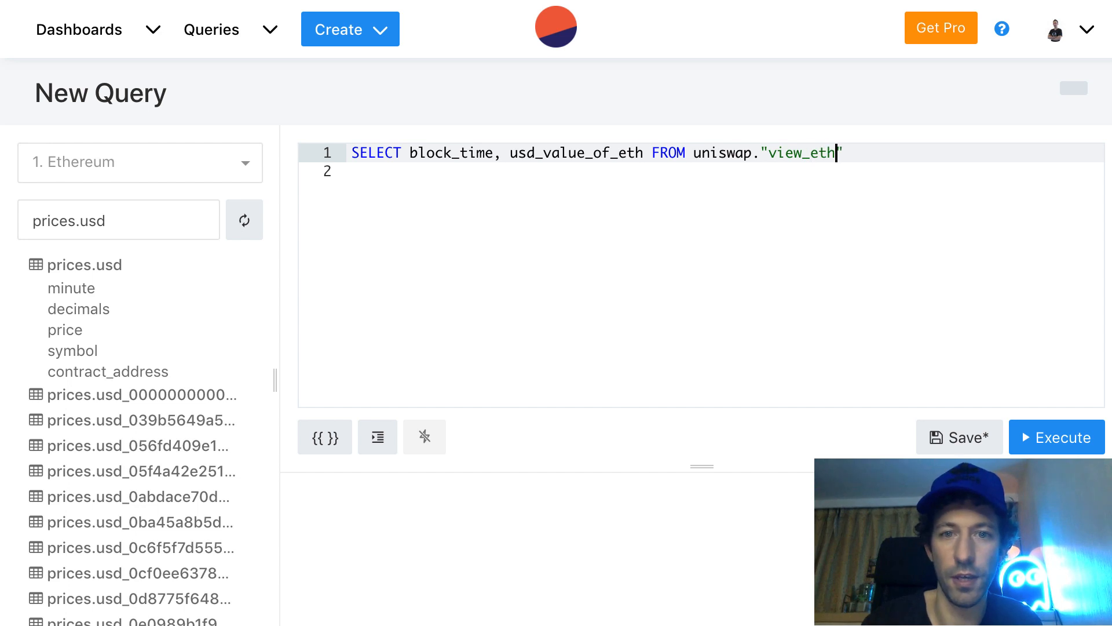
pyautogui.write('_purchas')
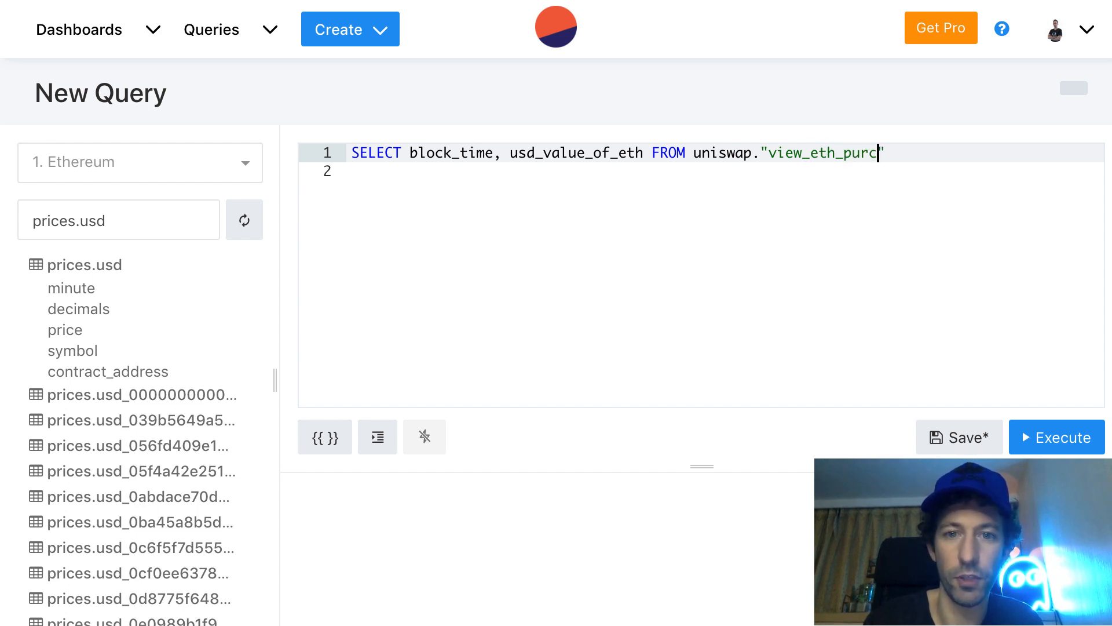
pyautogui.write('e')
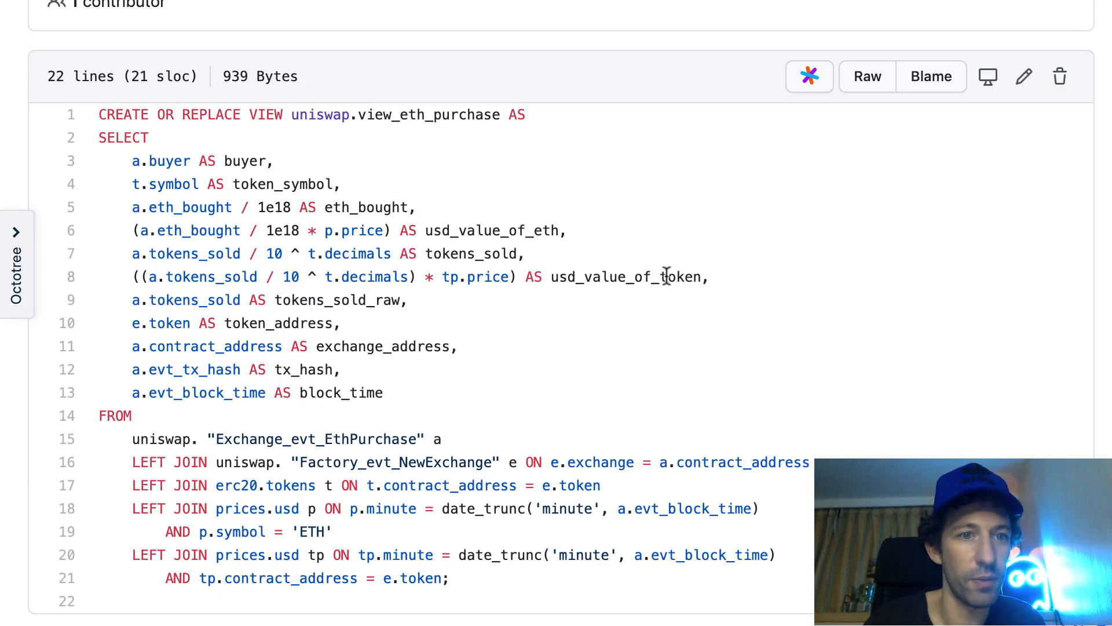
pyautogui.scroll(5, 666, 277)
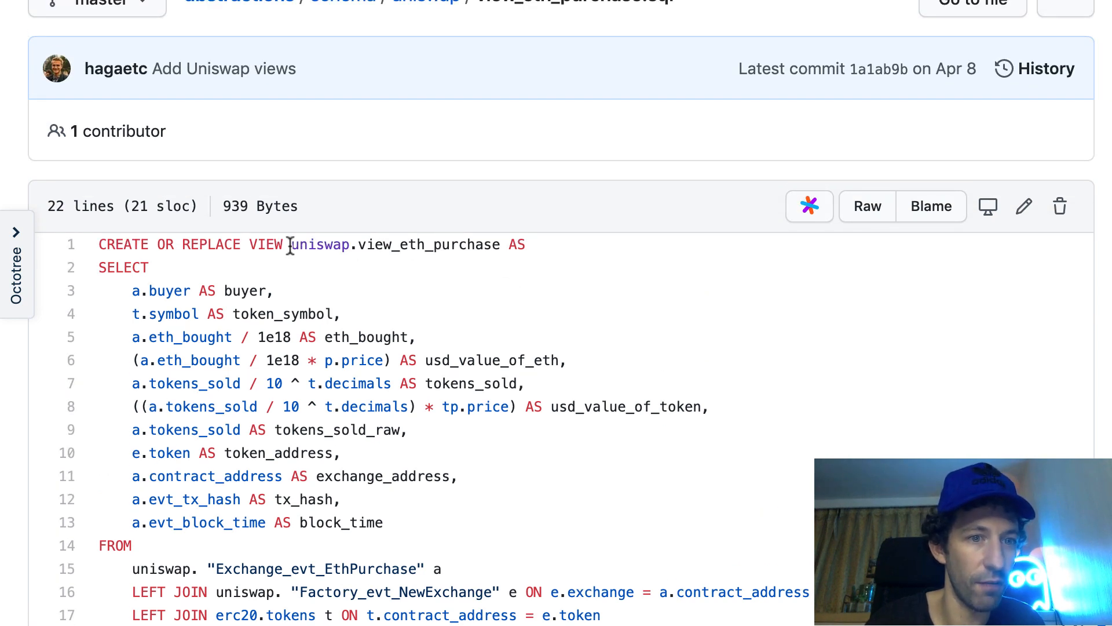
pyautogui.moveTo(291, 244); pyautogui.dragTo(498, 241)
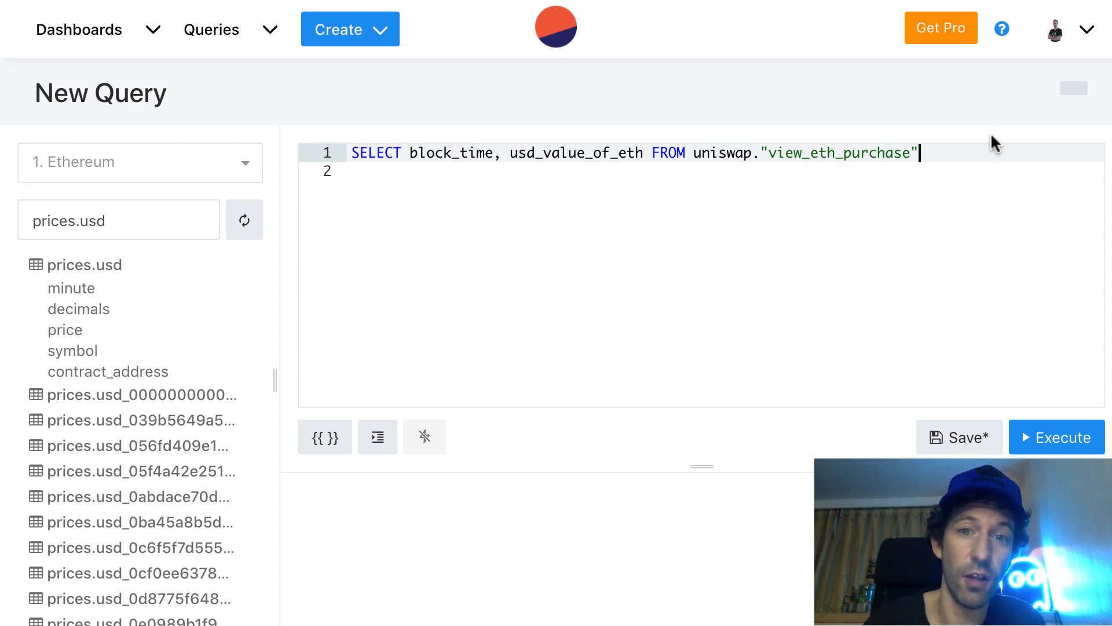
# Step: Duplicate the SELECT statement onto line 2 in Dune and change the copy's view to view_token_purchase
pyautogui.moveTo(948, 155); pyautogui.dragTo(349, 153)
pyautogui.hotkey('ctrl', 'c')
pyautogui.click(946, 153)
pyautogui.press('Return')
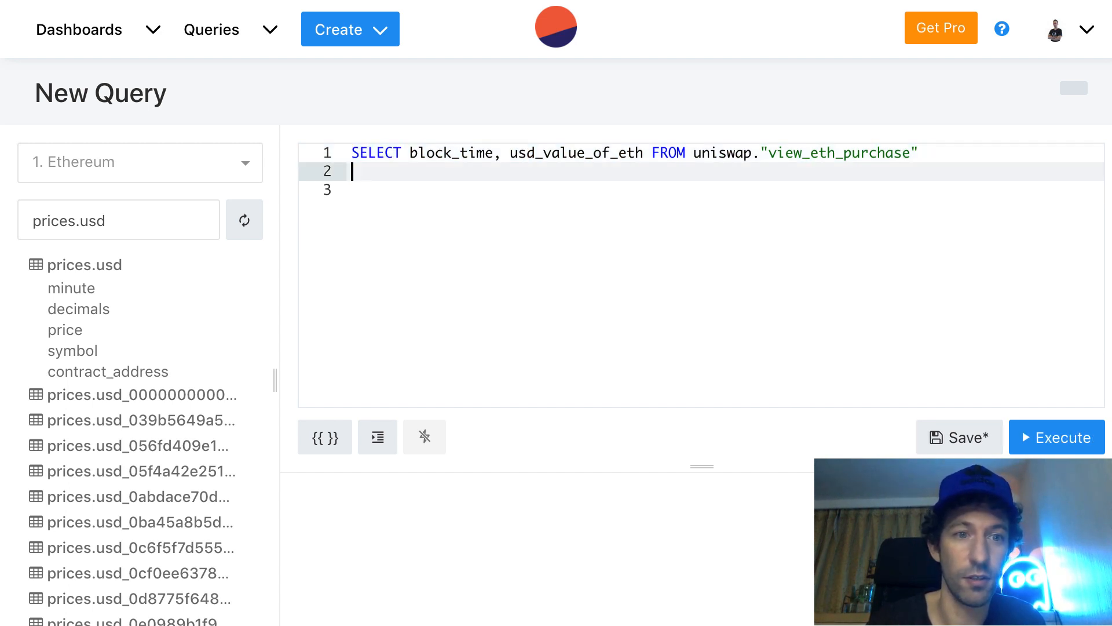
pyautogui.hotkey('ctrl', 'v')
pyautogui.click(836, 172)
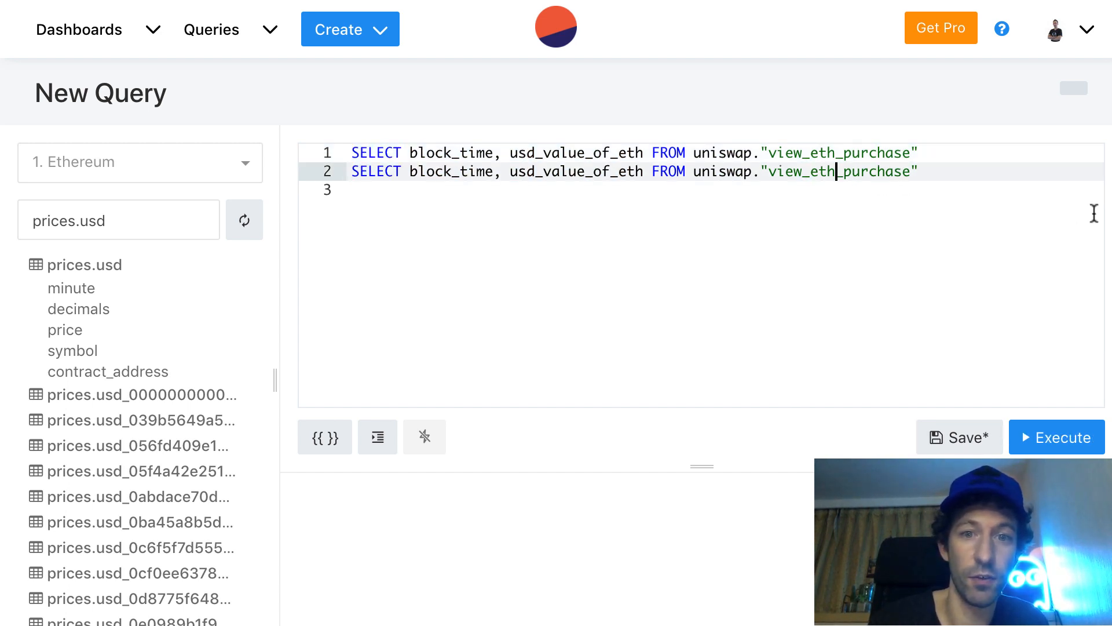
pyautogui.press('BackSpace')
pyautogui.press('BackSpace')
pyautogui.press('BackSpace')
pyautogui.write('tok')
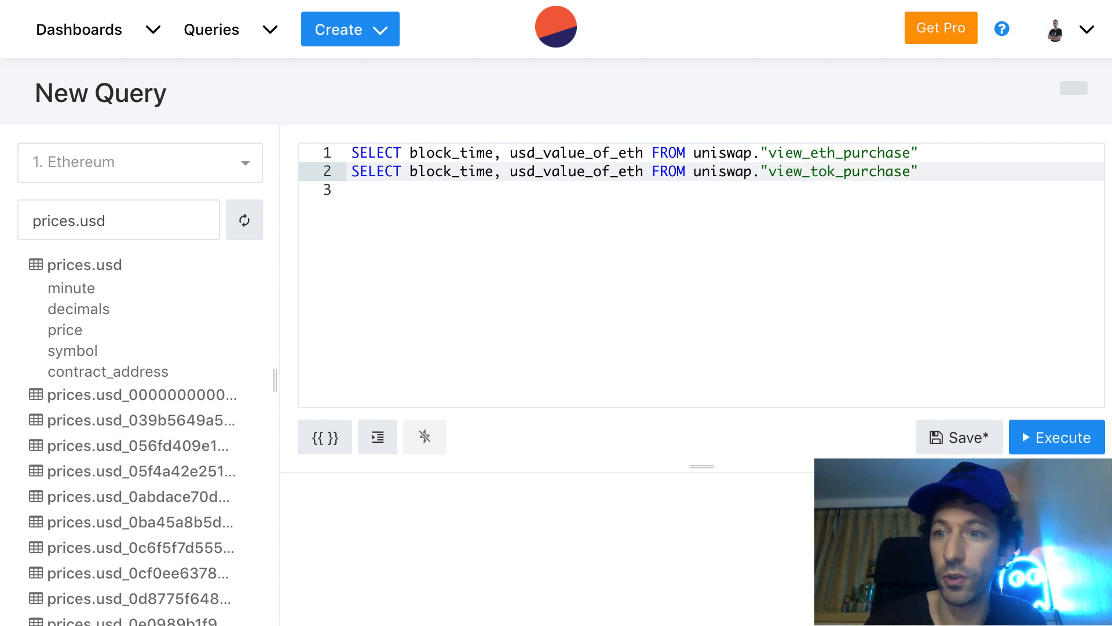
pyautogui.write('en')
# Step: Open view_token_purchase.sql from the uniswap folder on GitHub and check the view's name and its columns
pyautogui.hotkey('ctrl', 'Tab')
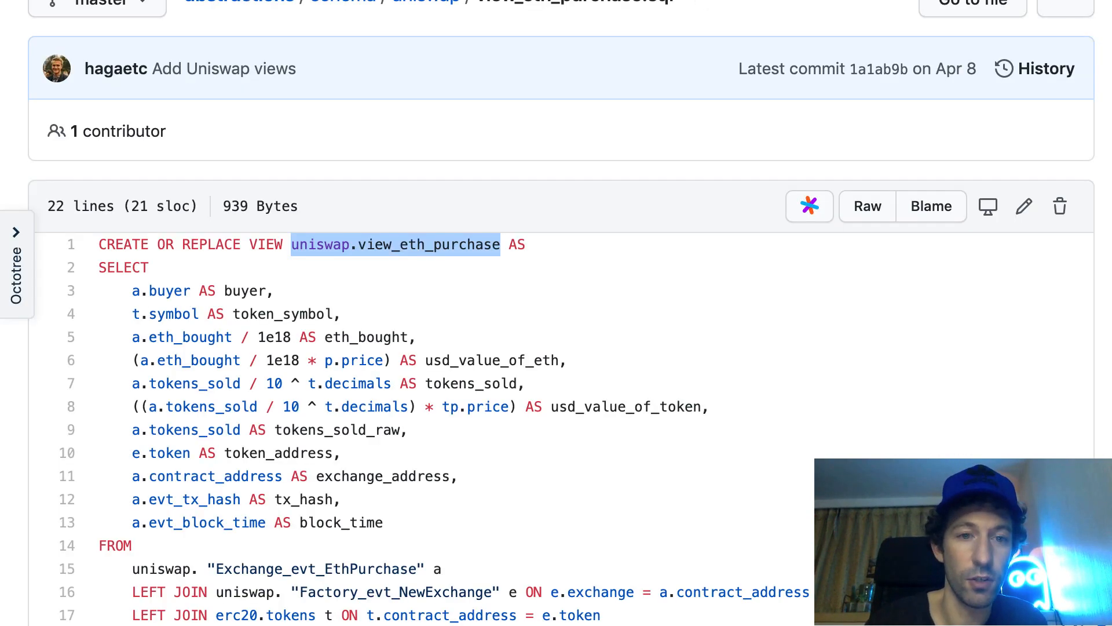
pyautogui.scroll(3, 512, 344)
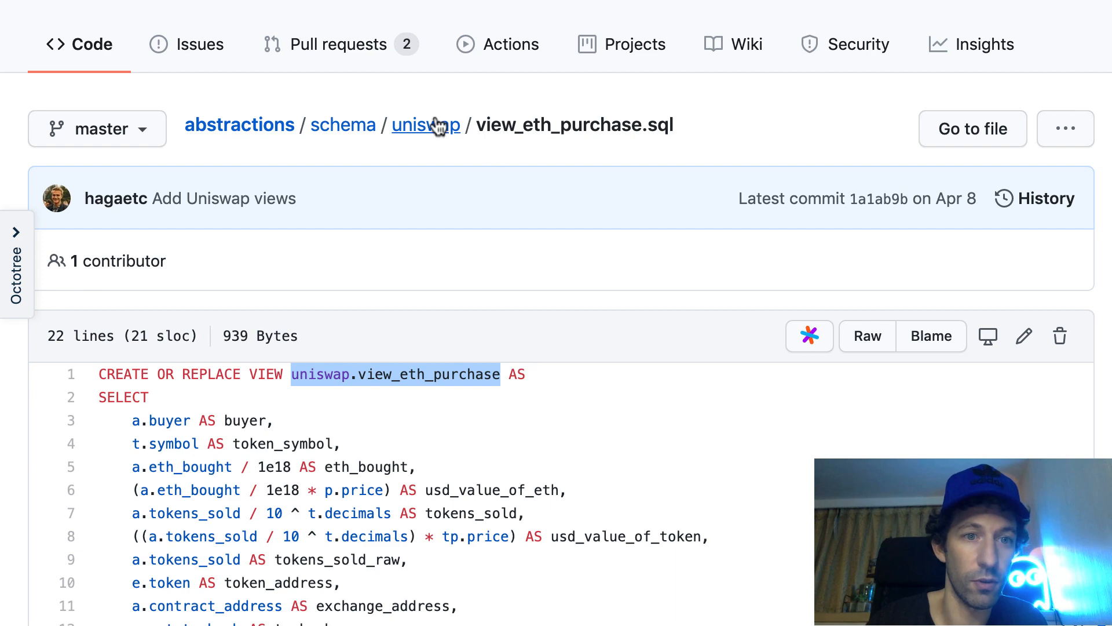
pyautogui.click(434, 124)
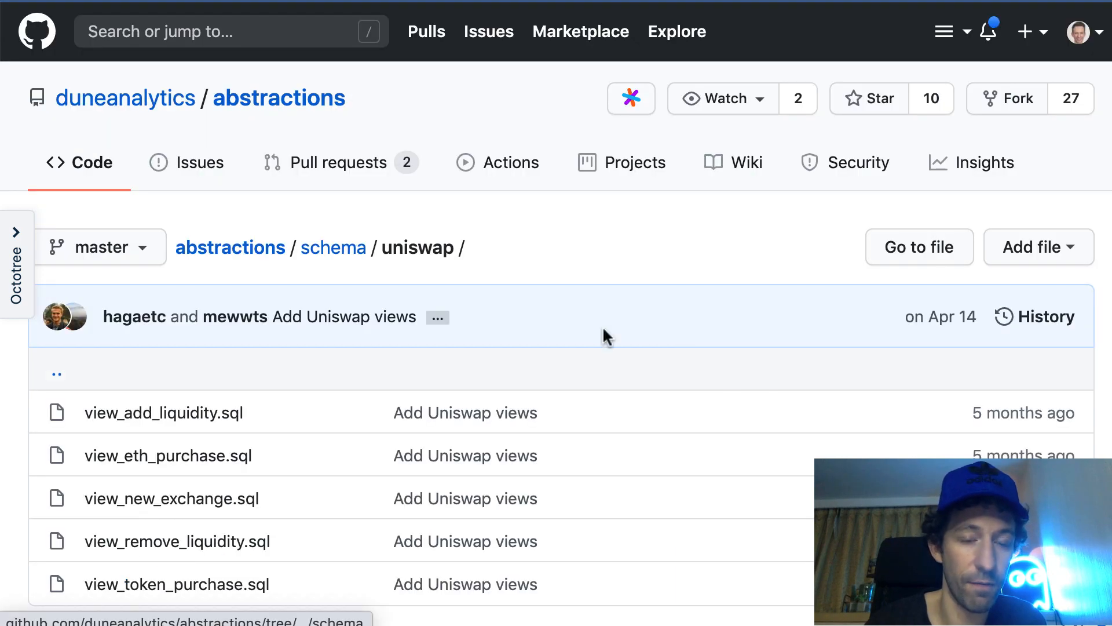
pyautogui.scroll(-2, 579, 325)
pyautogui.scroll(-1, 561, 313)
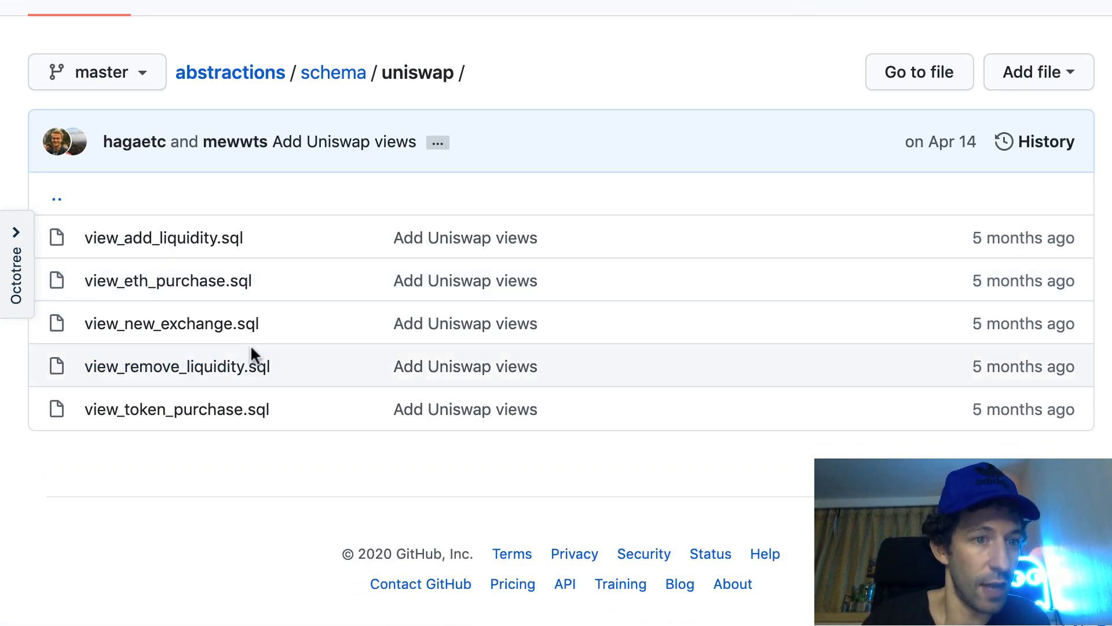
pyautogui.click(194, 412)
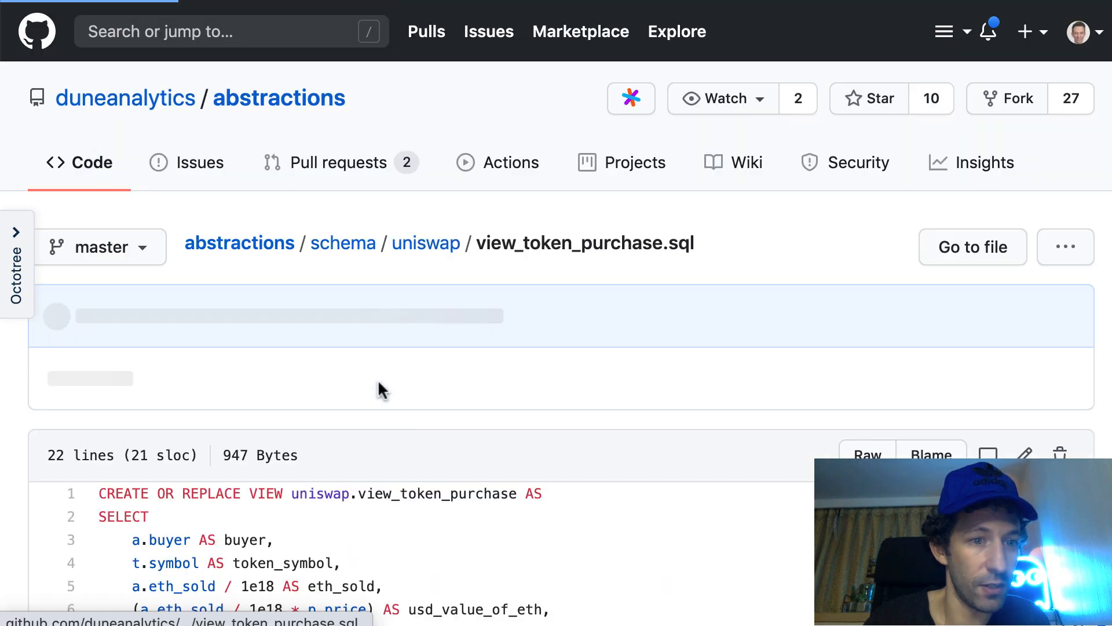
pyautogui.scroll(-3, 427, 377)
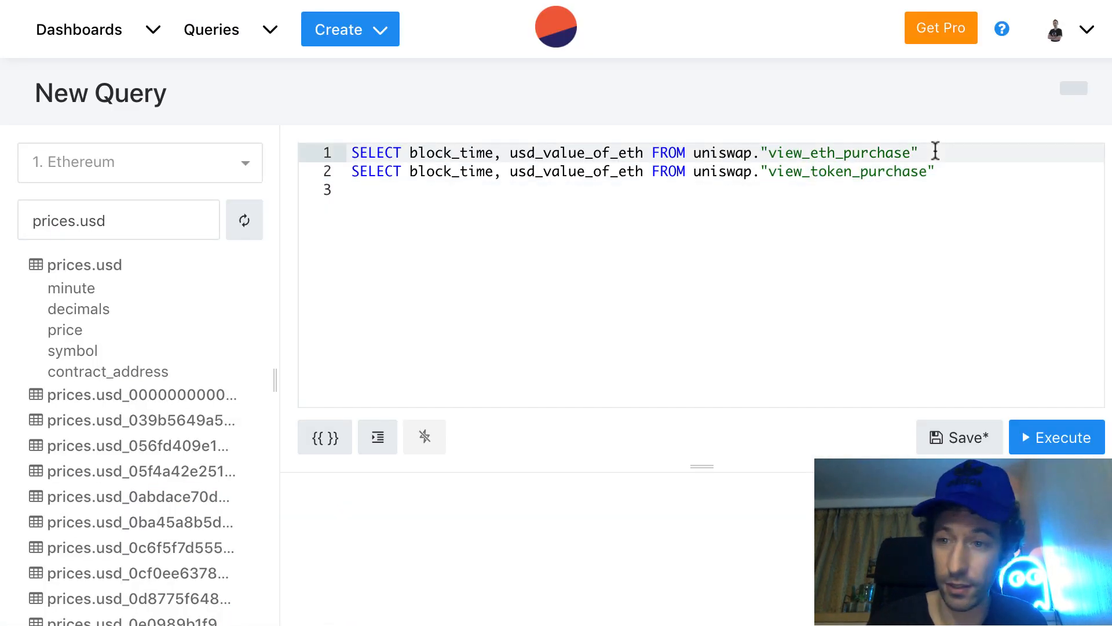
# Step: Combine the two SELECT statements in the Dune query with UNION ALL on a line between them
pyautogui.press('Return')
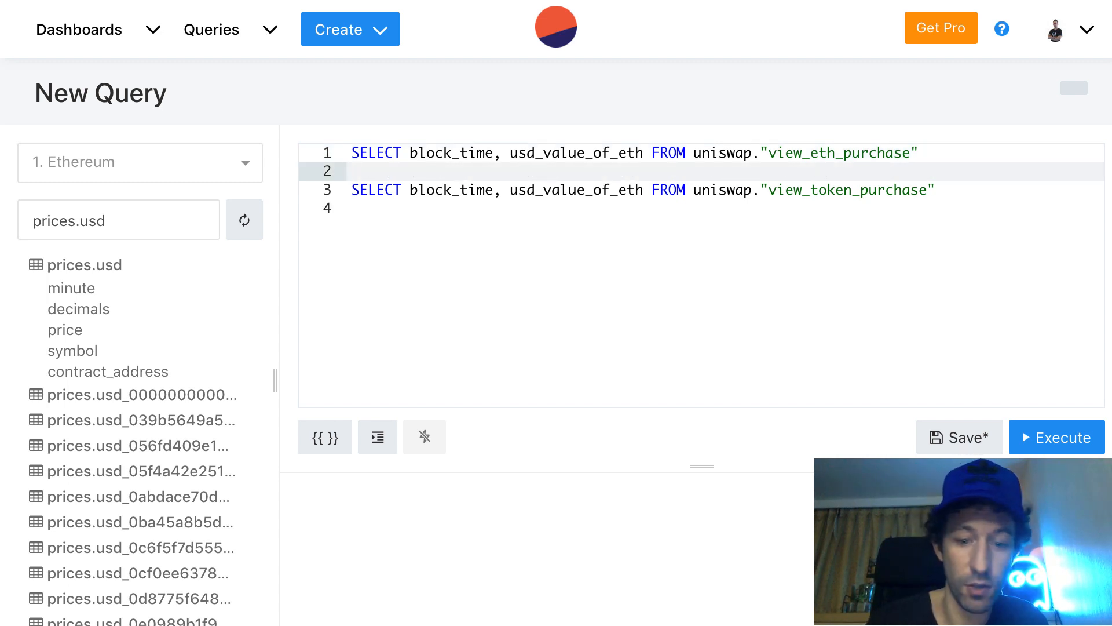
pyautogui.write('UNION')
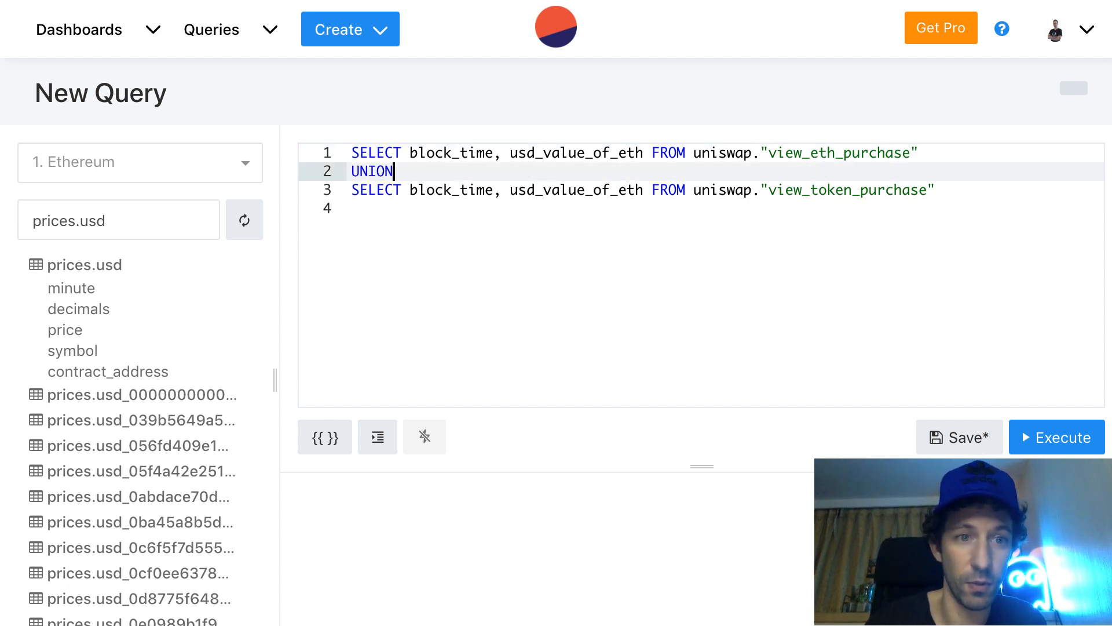
pyautogui.write(' ALLL')
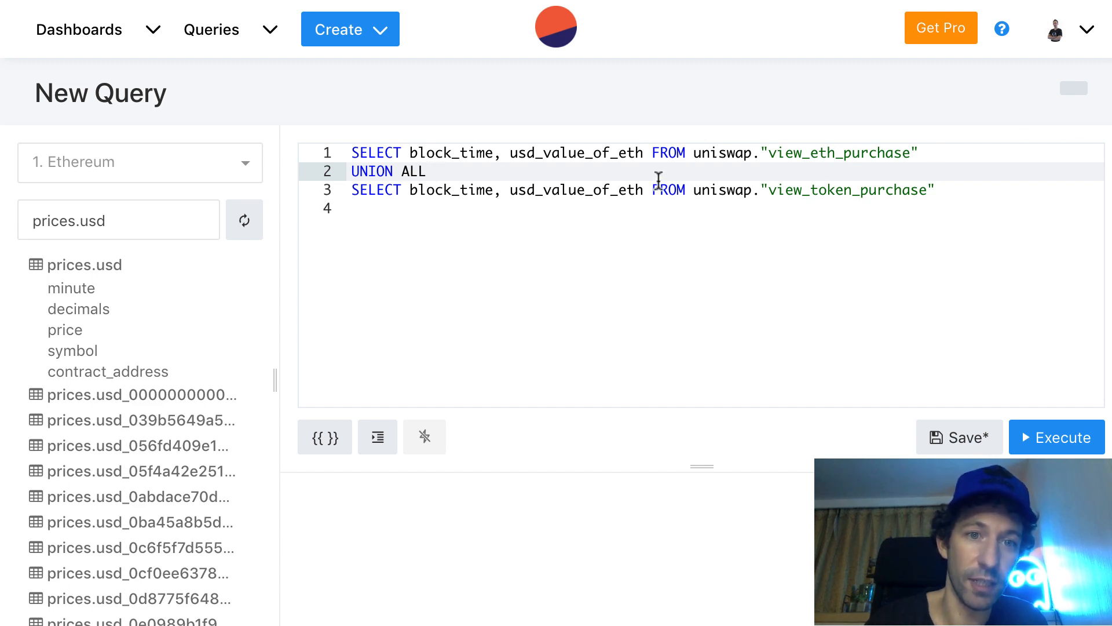
pyautogui.click(618, 153)
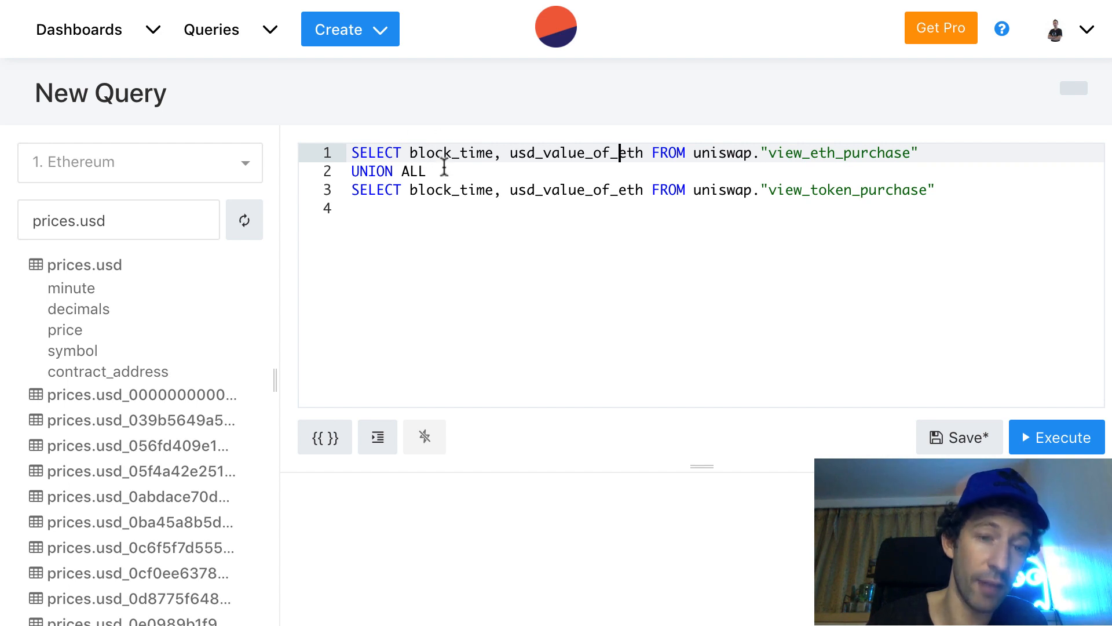
# Step: Wrap the union in FROM ( ... ) AS eth_usd, leaving an empty first line above it for the outer SELECT
pyautogui.click(352, 153)
pyautogui.press('Return')
pyautogui.press('Return')
pyautogui.press('Up')
pyautogui.write('F')
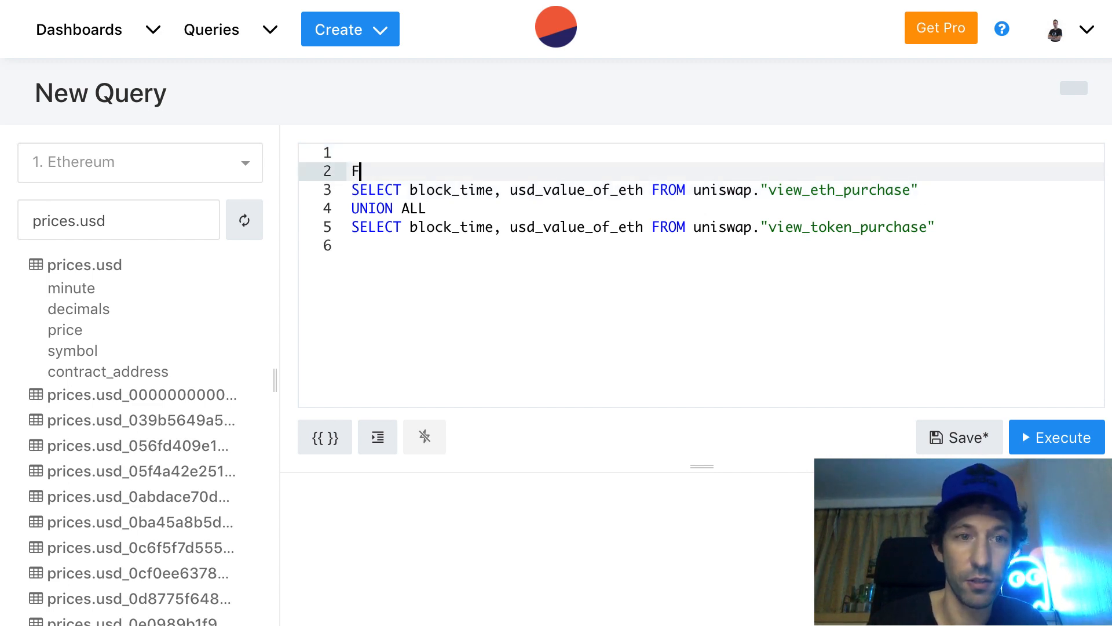
pyautogui.write('ROM (')
pyautogui.click(968, 223)
pyautogui.press('Return')
pyautogui.write(')')
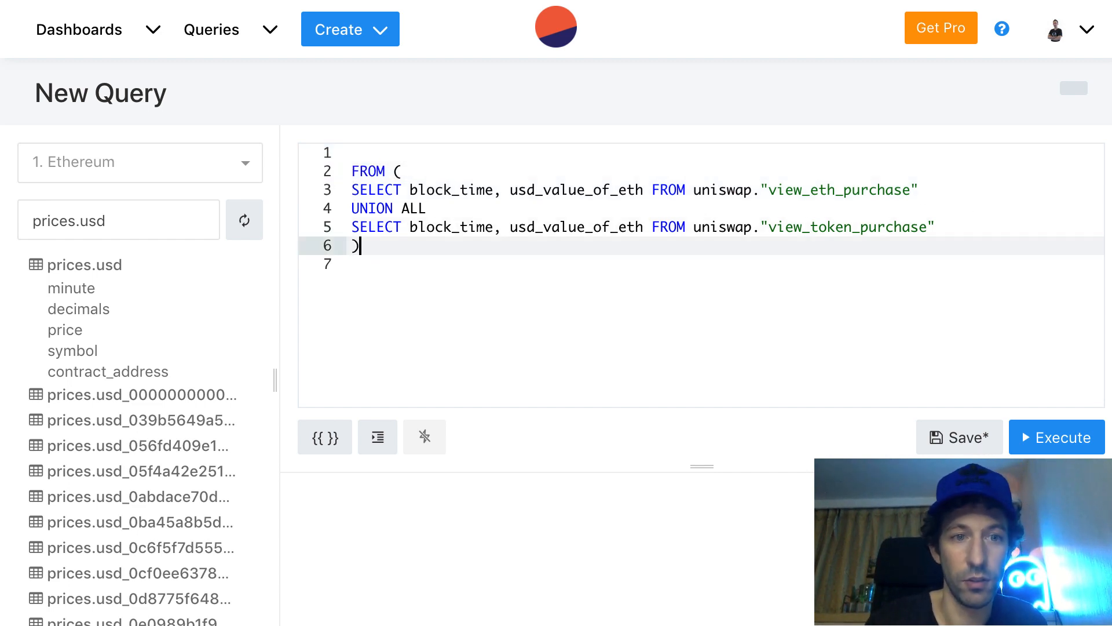
pyautogui.write(' AS eth')
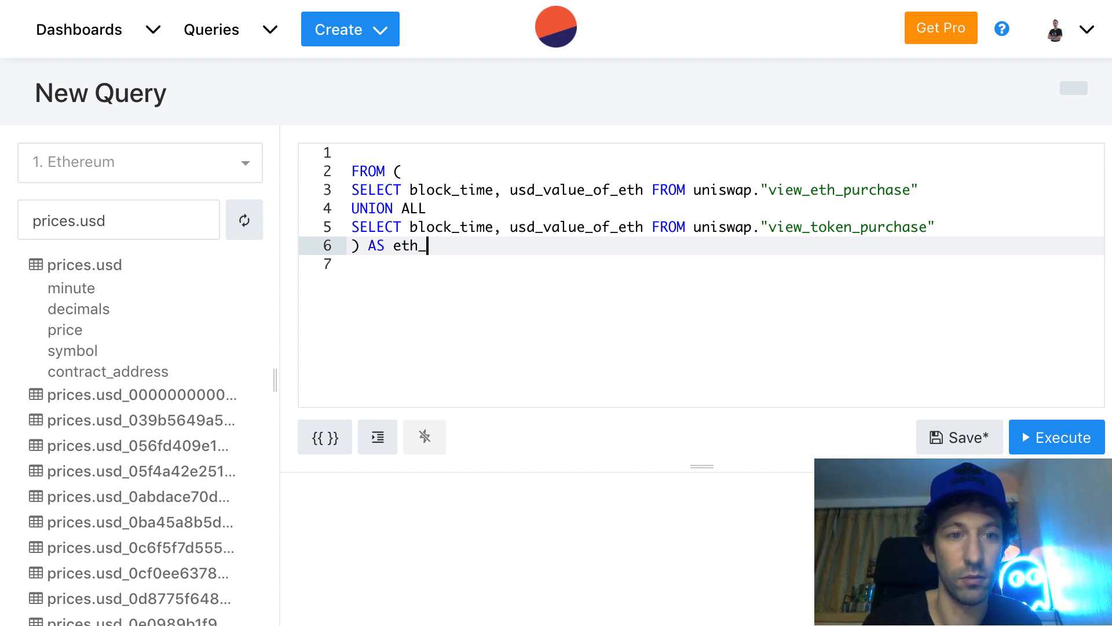
pyautogui.write('_usd')
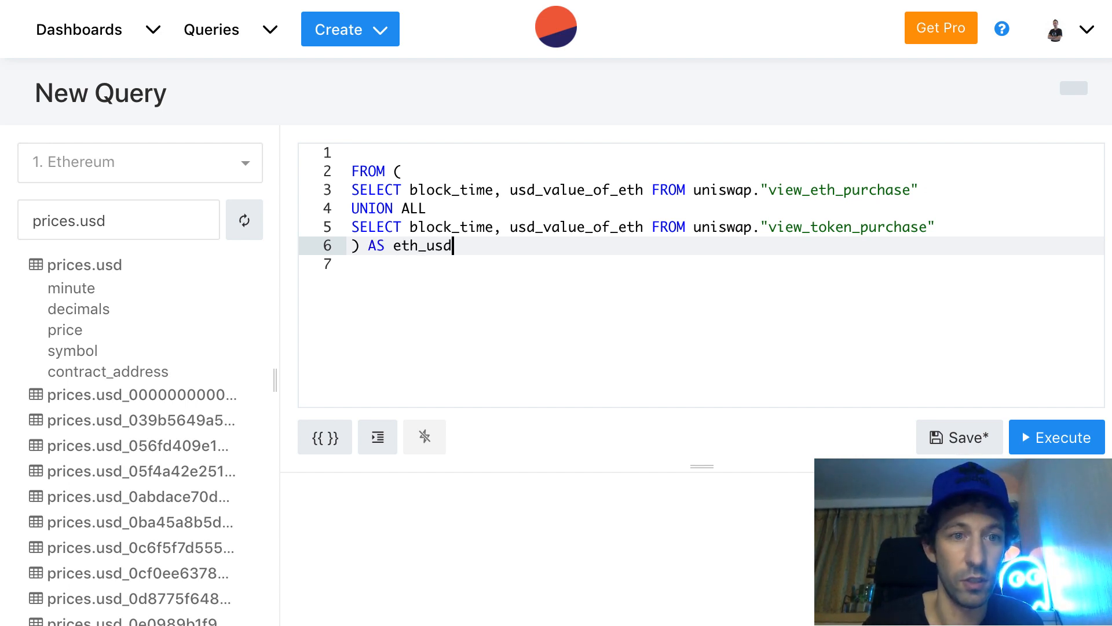
pyautogui.click(368, 152)
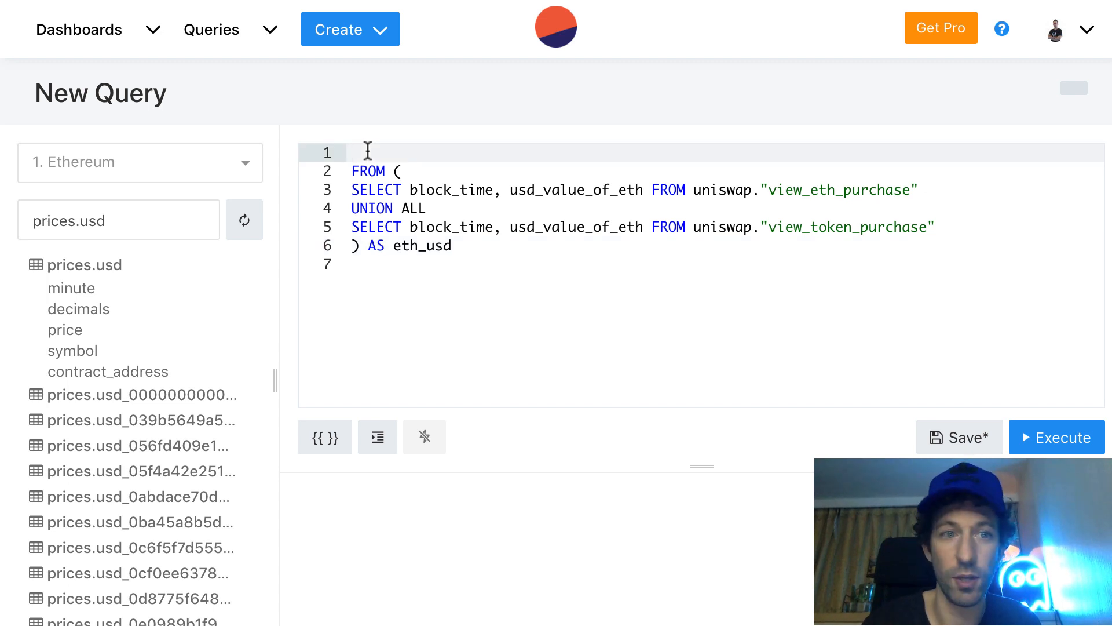
# Step: Start the outer SELECT above the FROM line with date_trunc('day', block_time) as its first column
pyautogui.write('SELECT')
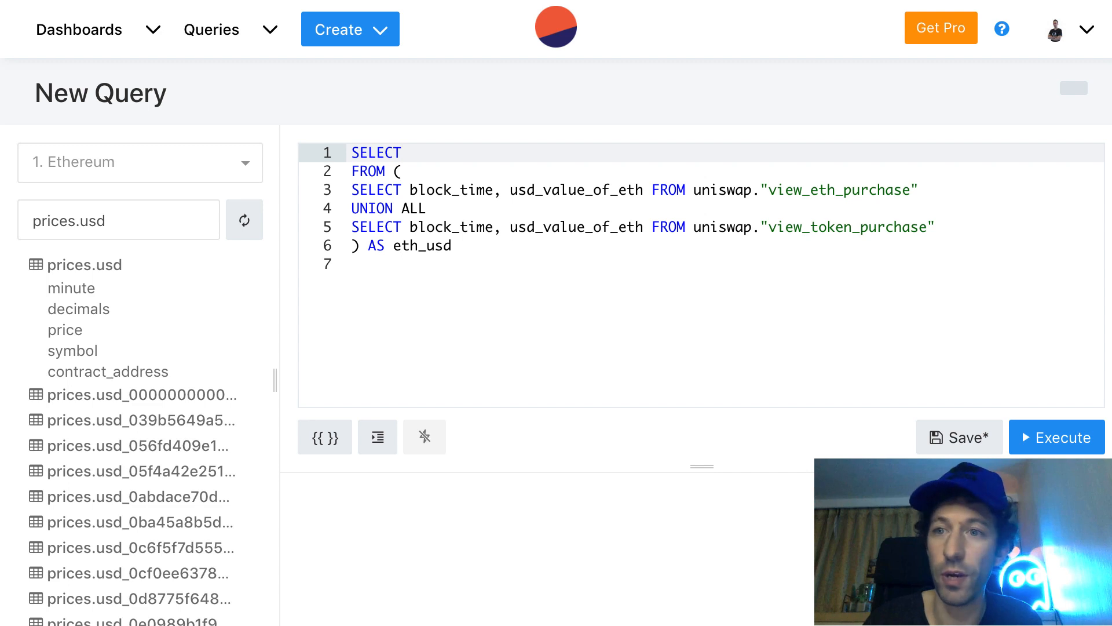
pyautogui.press('Return')
pyautogui.write('data')
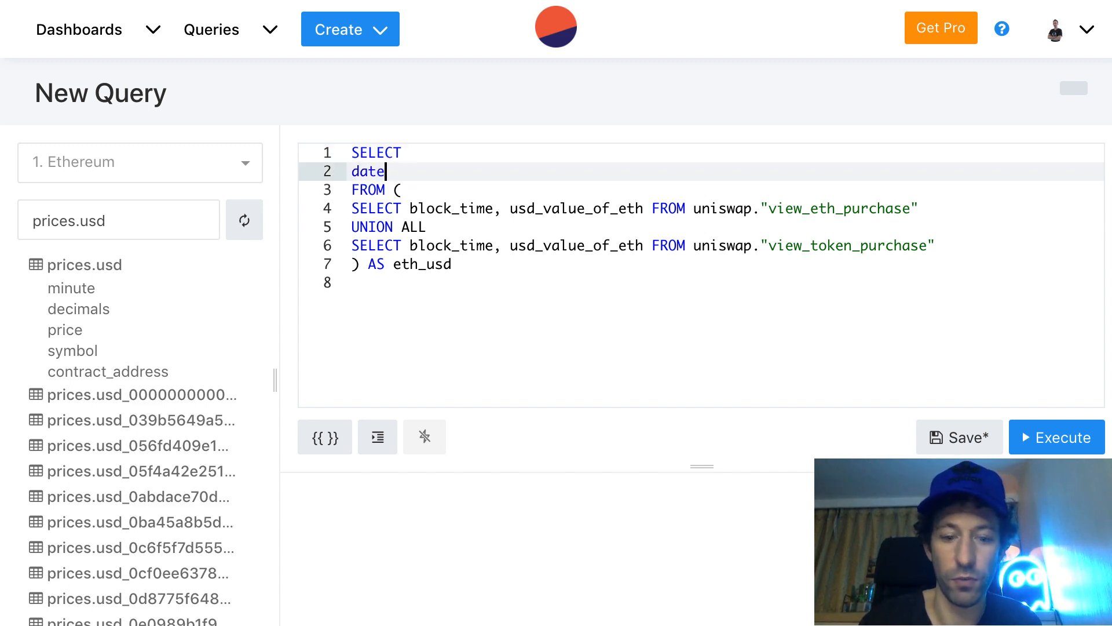
pyautogui.write('_trunc')
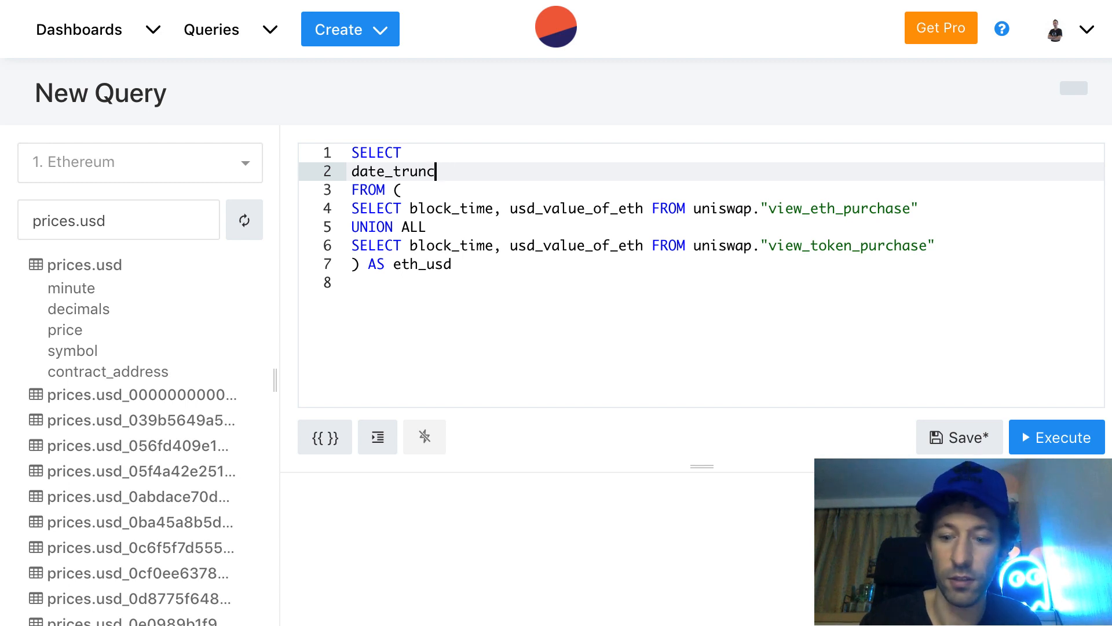
pyautogui.write("('day")
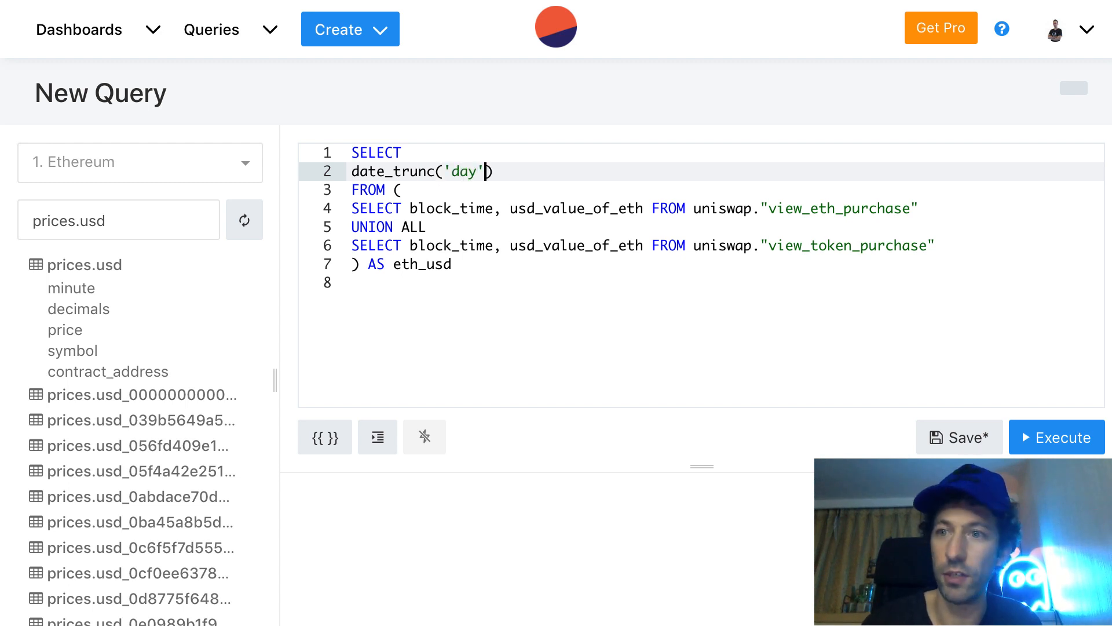
pyautogui.write("', block_")
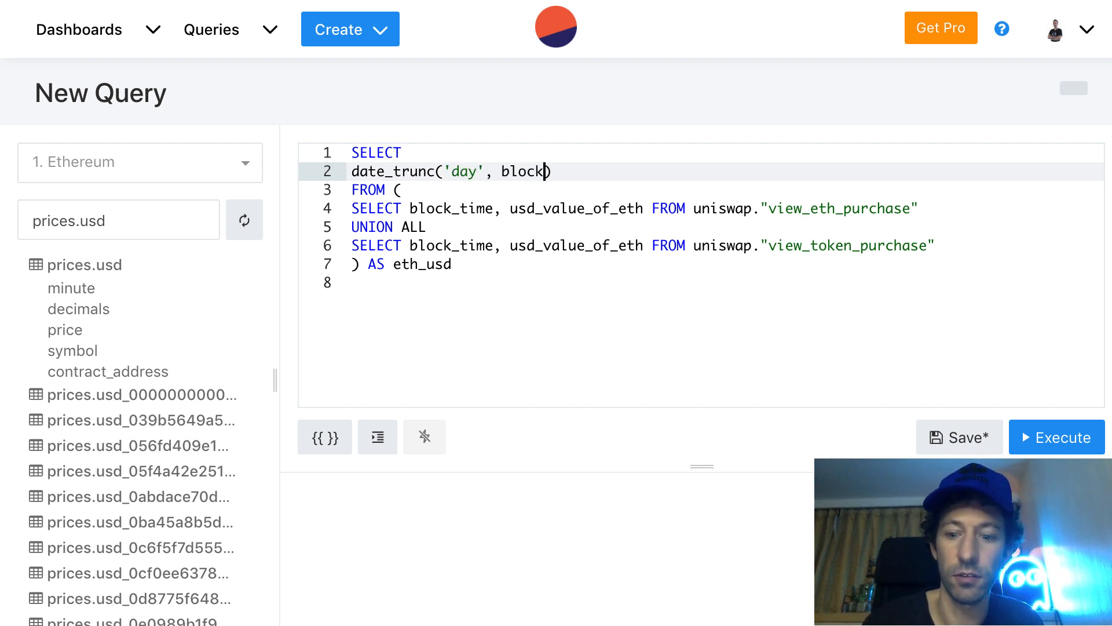
pyautogui.write('time)')
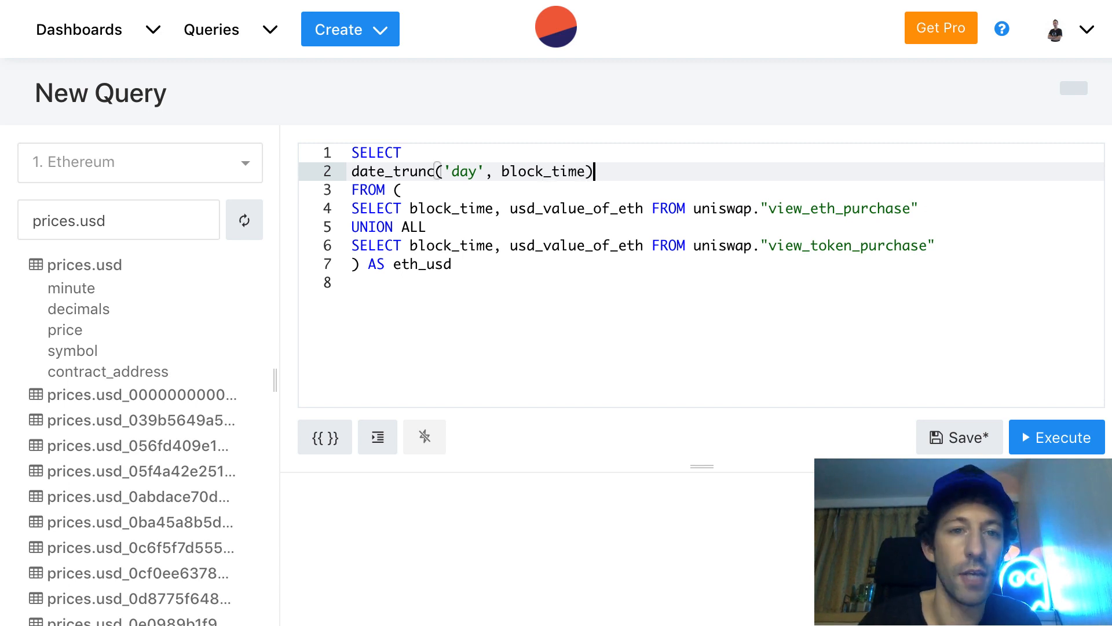
# Step: Add SUM(usd_value_of_eth) on its own line below date_trunc, matching the column selected in both union queries
pyautogui.press('Return')
pyautogui.write('SUM')
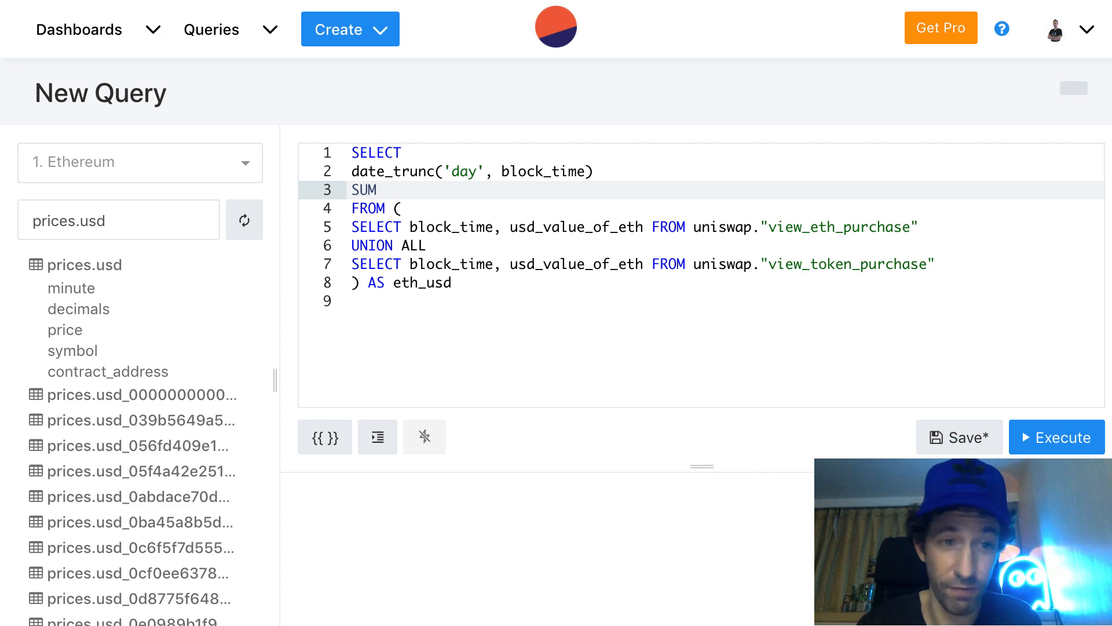
pyautogui.write('(')
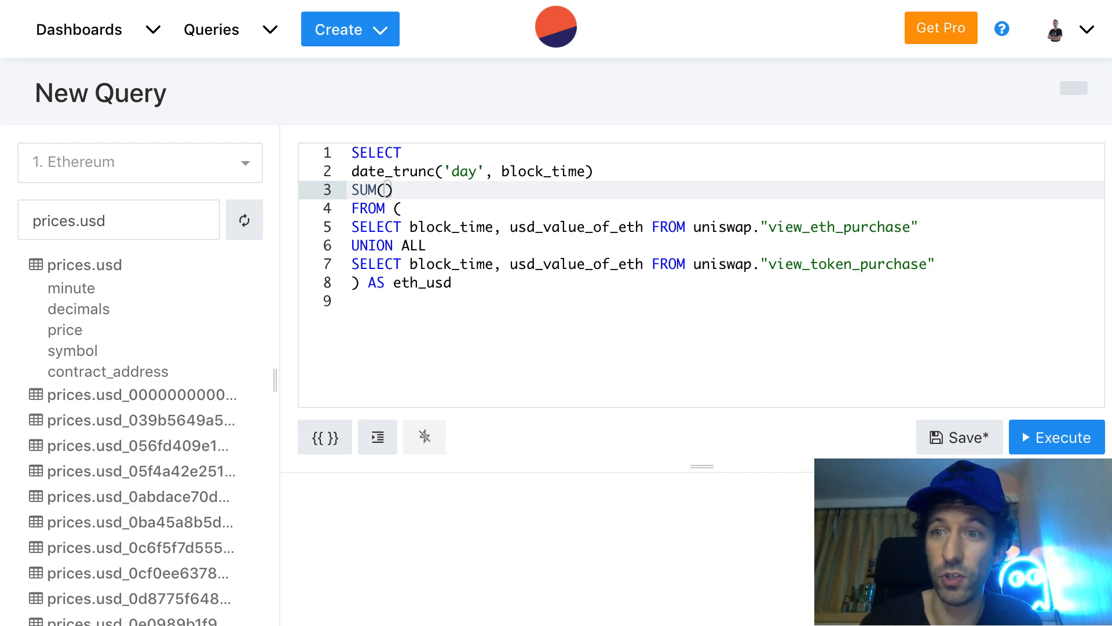
pyautogui.write('usd_value')
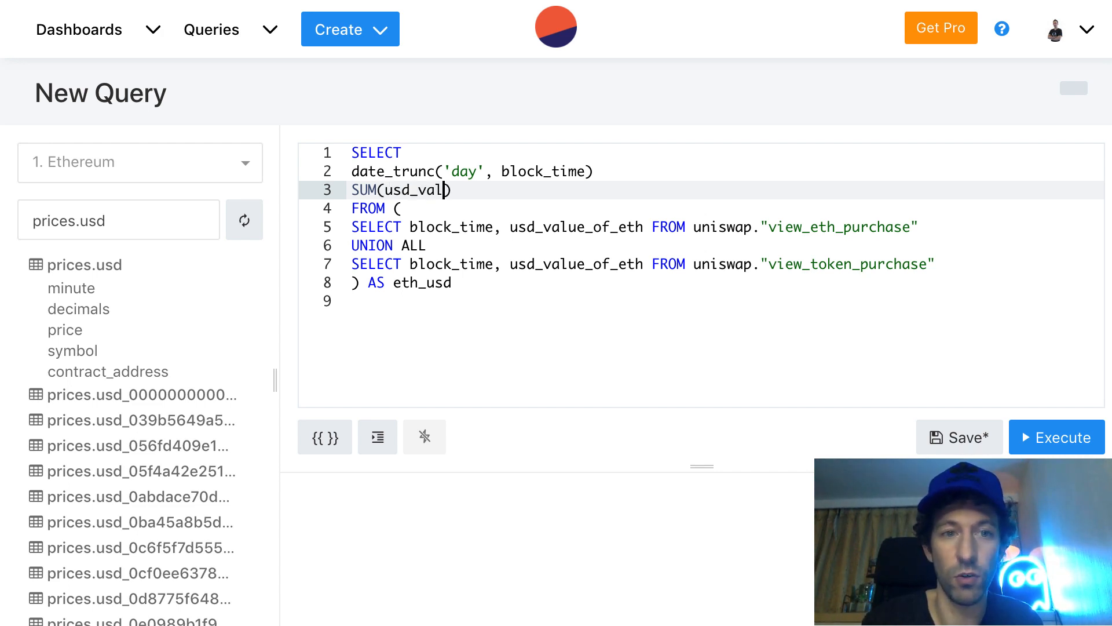
pyautogui.write('_of')
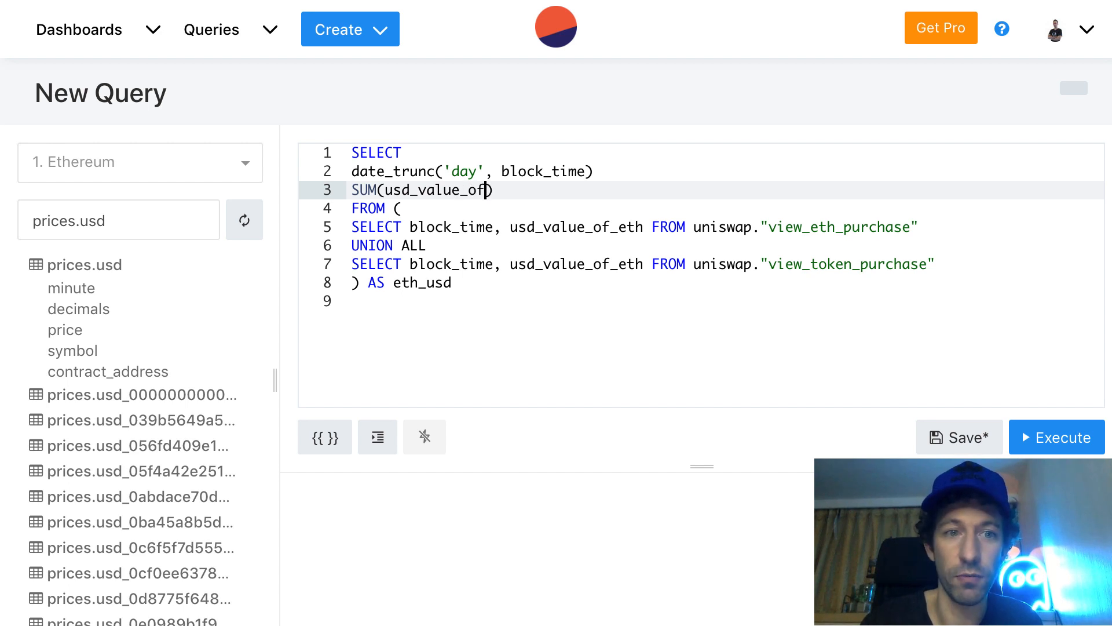
pyautogui.write('_eth')
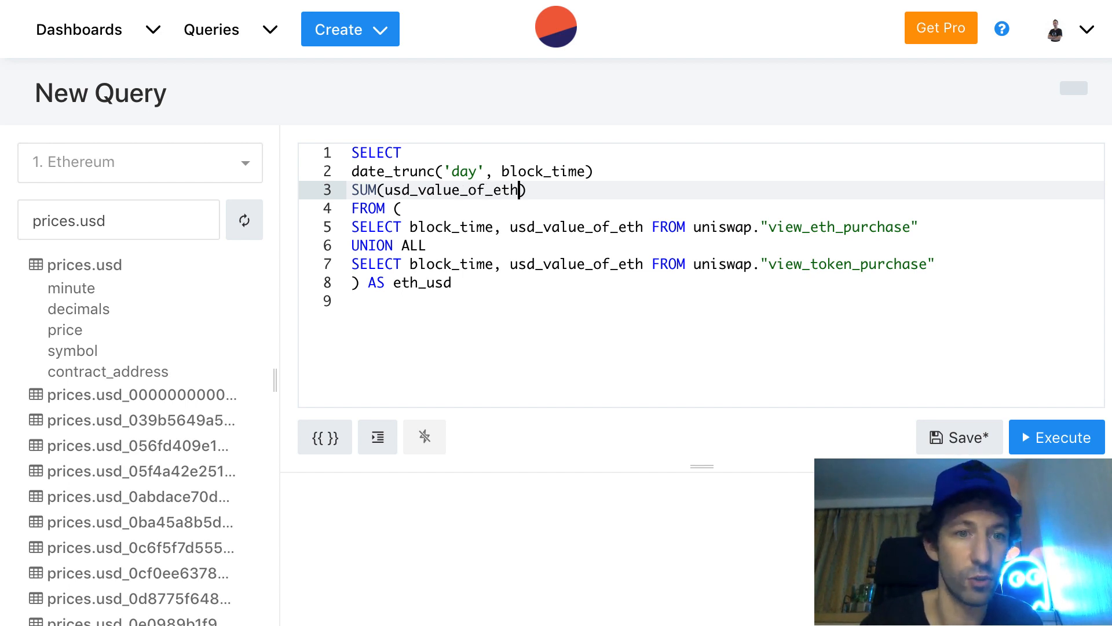
pyautogui.moveTo(491, 171); pyautogui.dragTo(497, 186)
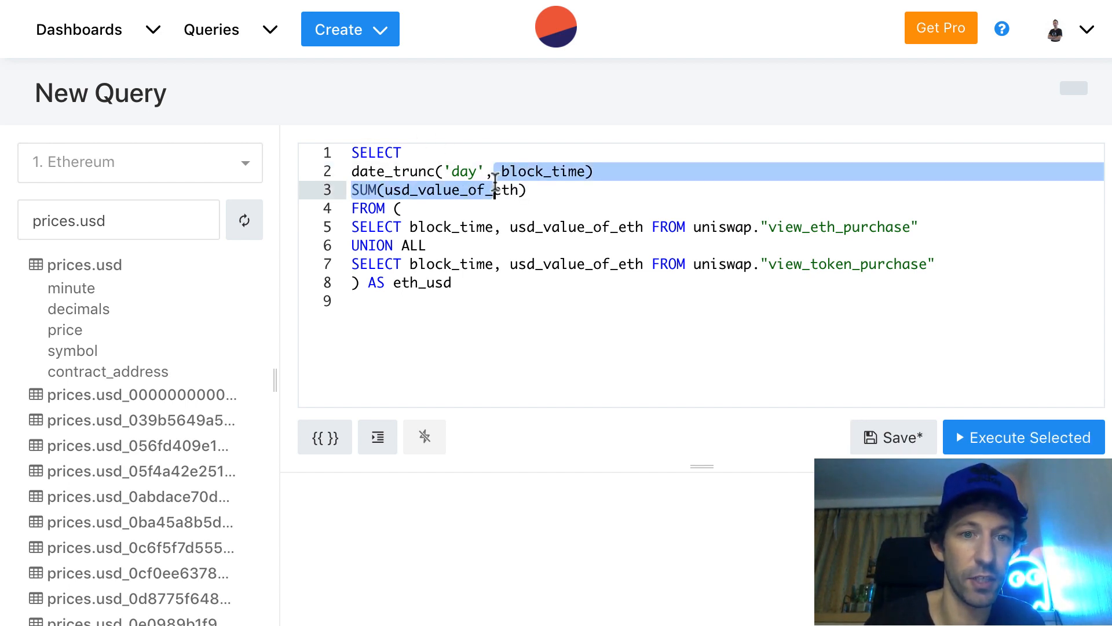
pyautogui.click(635, 227)
pyautogui.moveTo(626, 227); pyautogui.dragTo(505, 227)
pyautogui.click(506, 227)
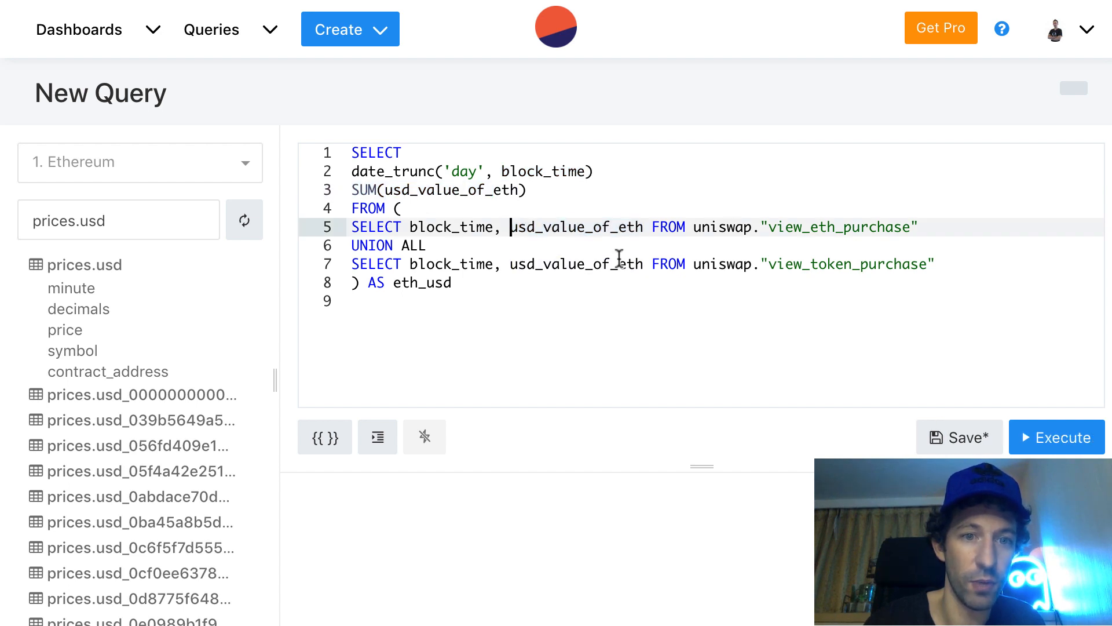
pyautogui.moveTo(644, 263); pyautogui.dragTo(510, 264)
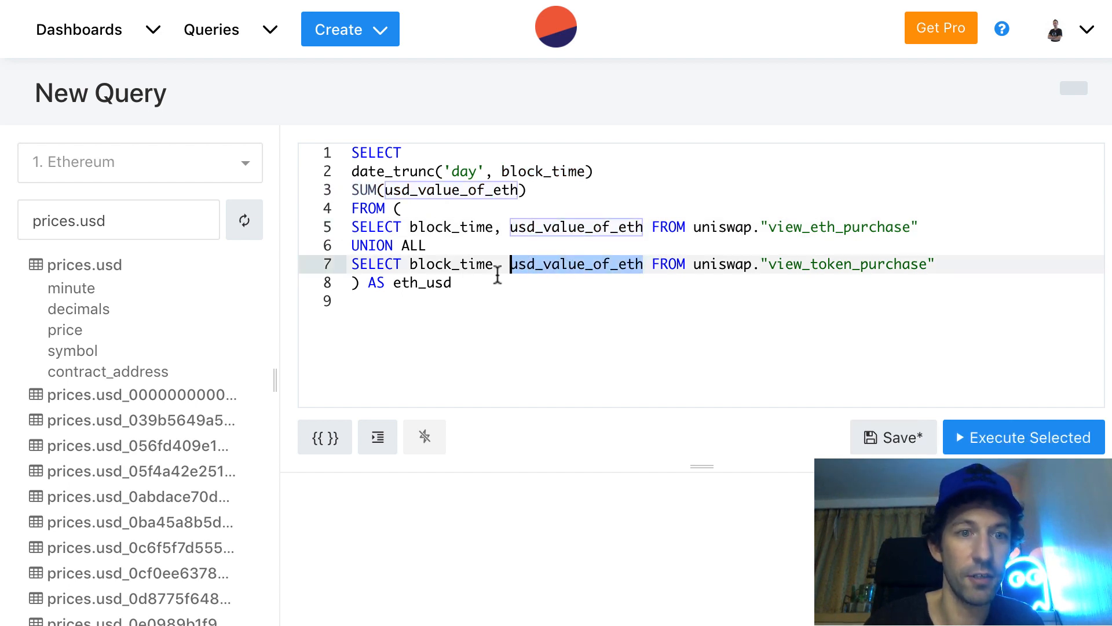
# Step: Add the filter WHERE block_time > now() - interval '7 days' on a line below the eth_usd subquery
pyautogui.click(469, 282)
pyautogui.press('Return')
pyautogui.write('HERE')
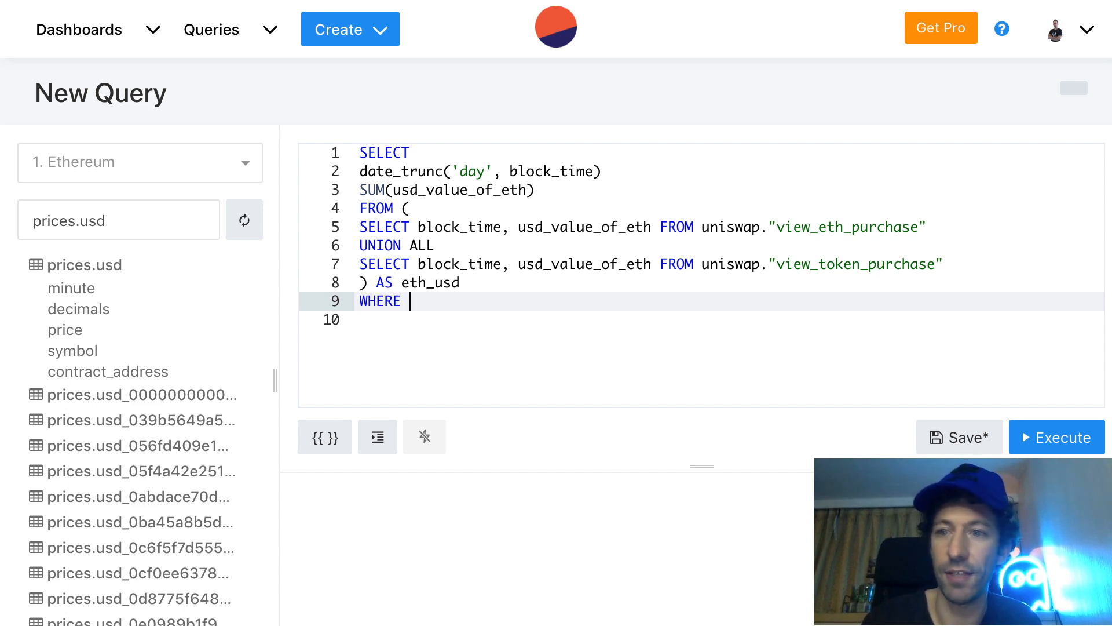
pyautogui.write(' block')
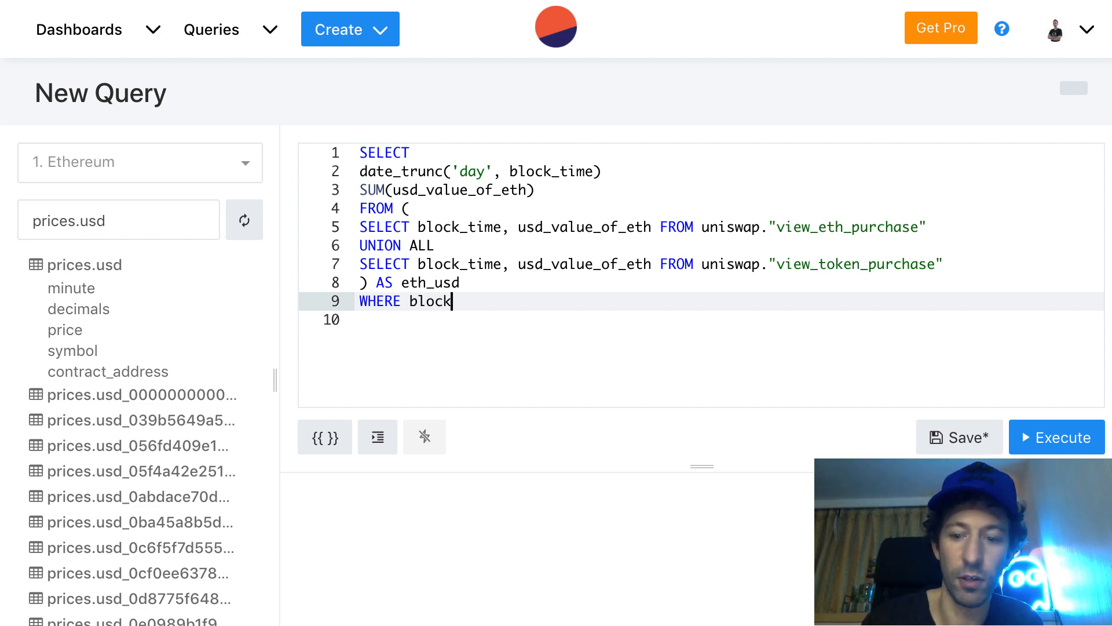
pyautogui.write('_time >')
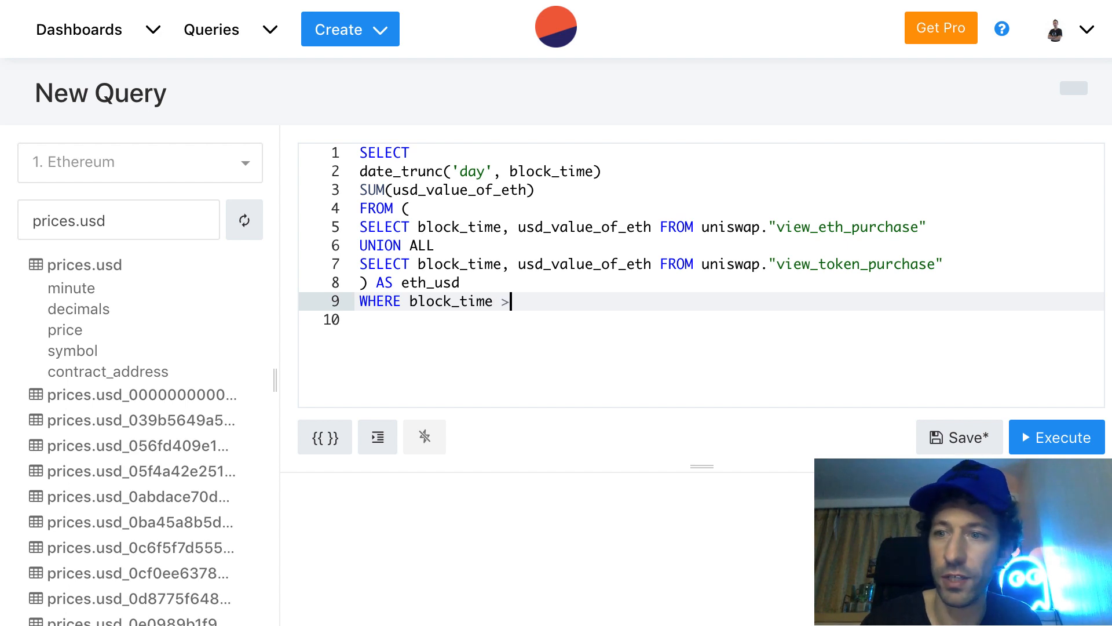
pyautogui.write(' now (')
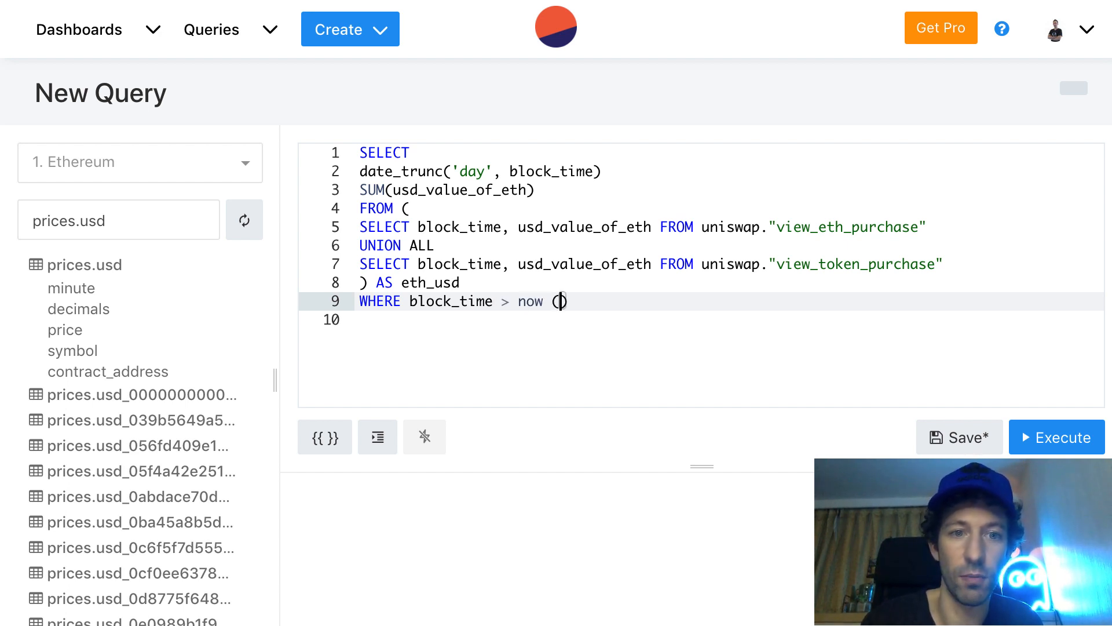
pyautogui.press('BackSpace')
pyautogui.press('BackSpace')
pyautogui.write('() -')
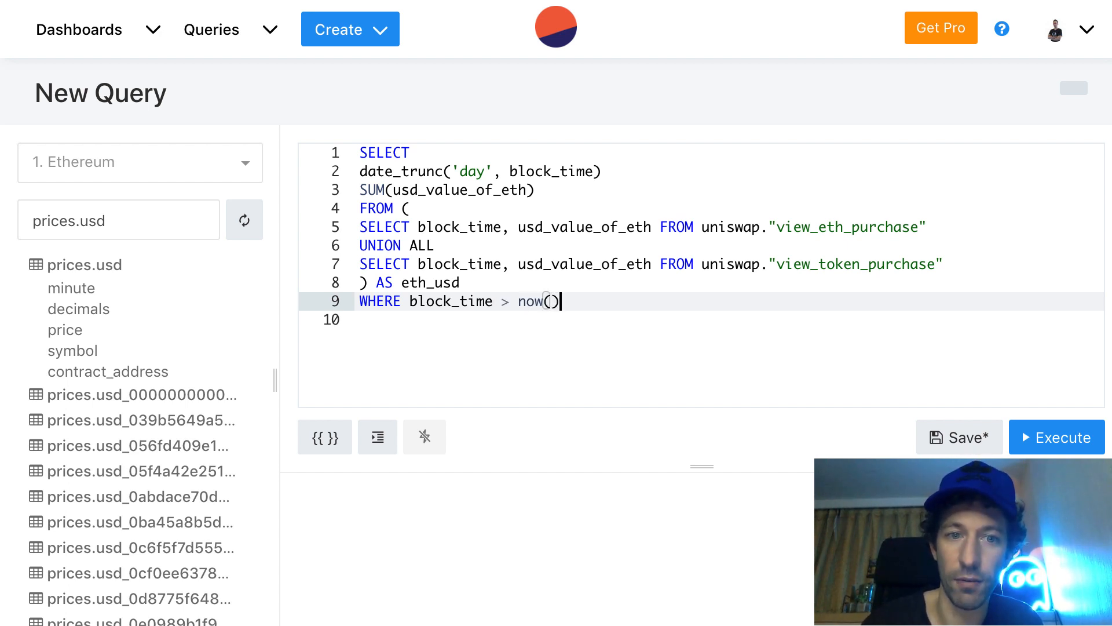
pyautogui.write(' interval ')
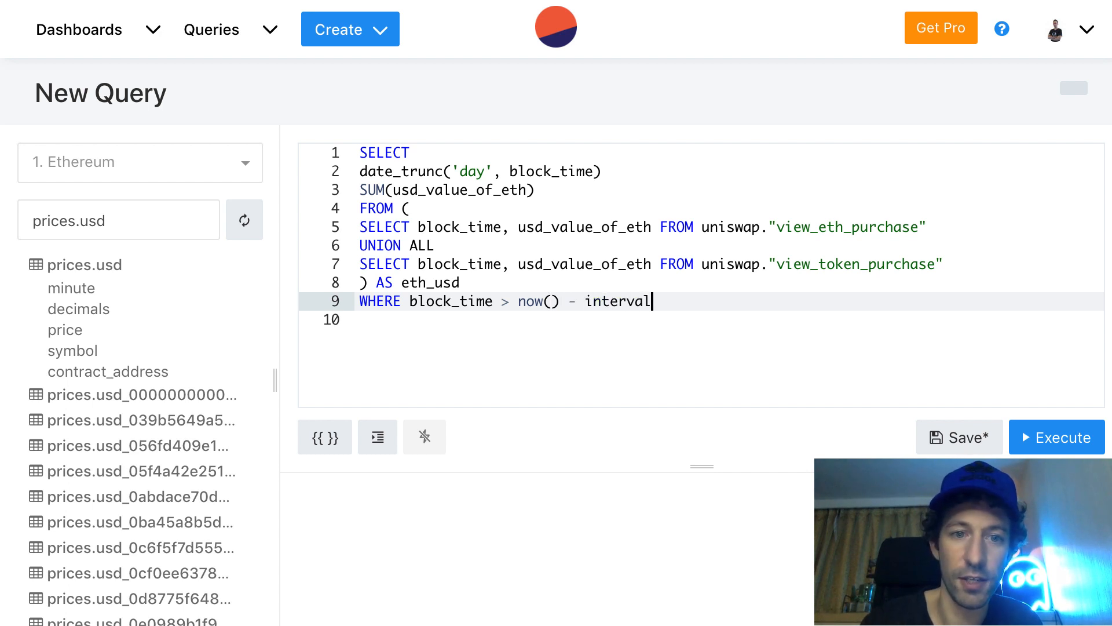
pyautogui.write("'7 days'")
# Step: Group the query by its first column with GROUP BY 1 on a line after the WHERE filter
pyautogui.press('Return')
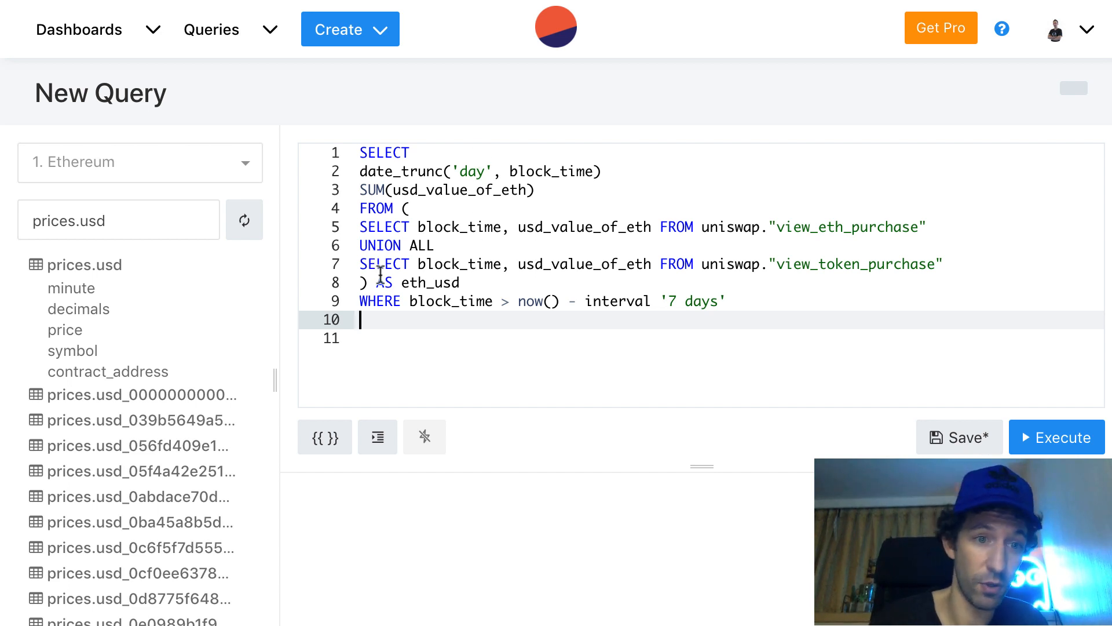
pyautogui.write('GROUP')
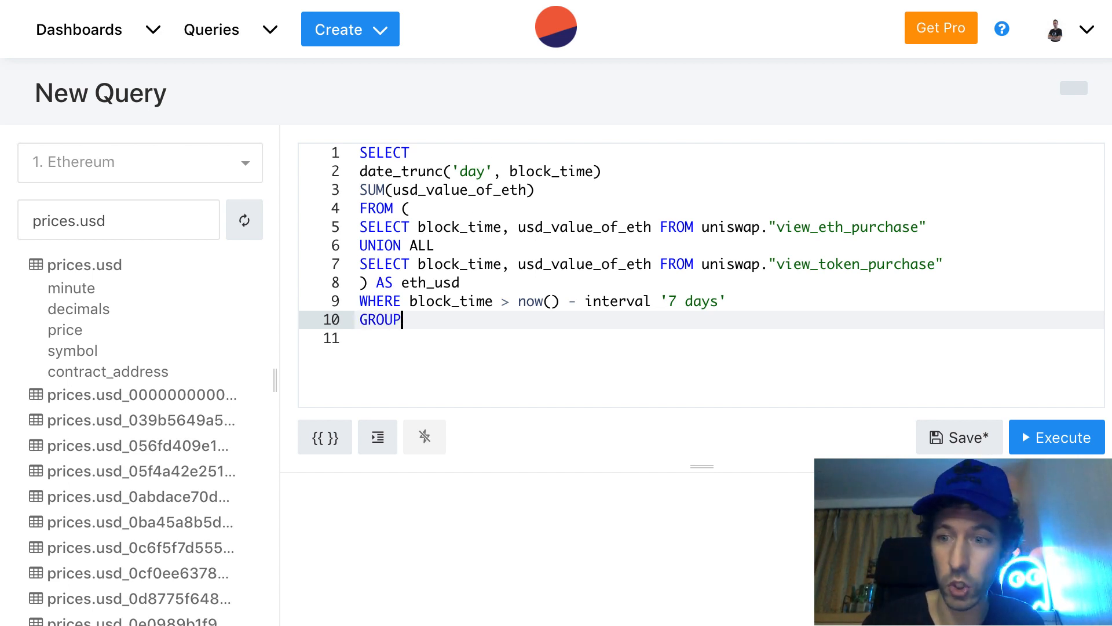
pyautogui.write(' BY')
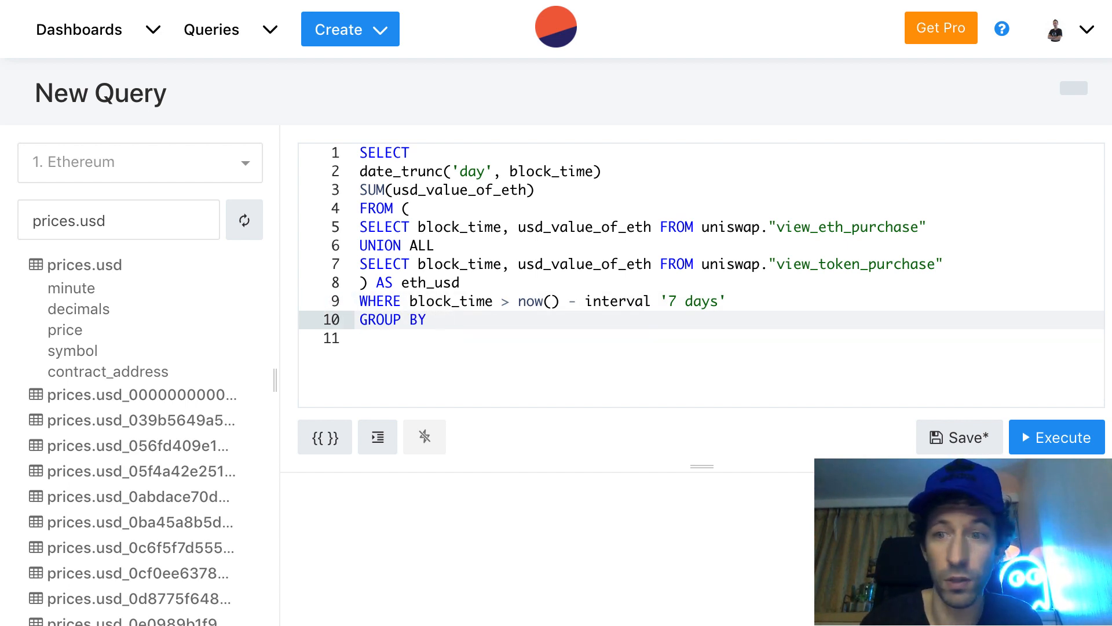
pyautogui.write('1')
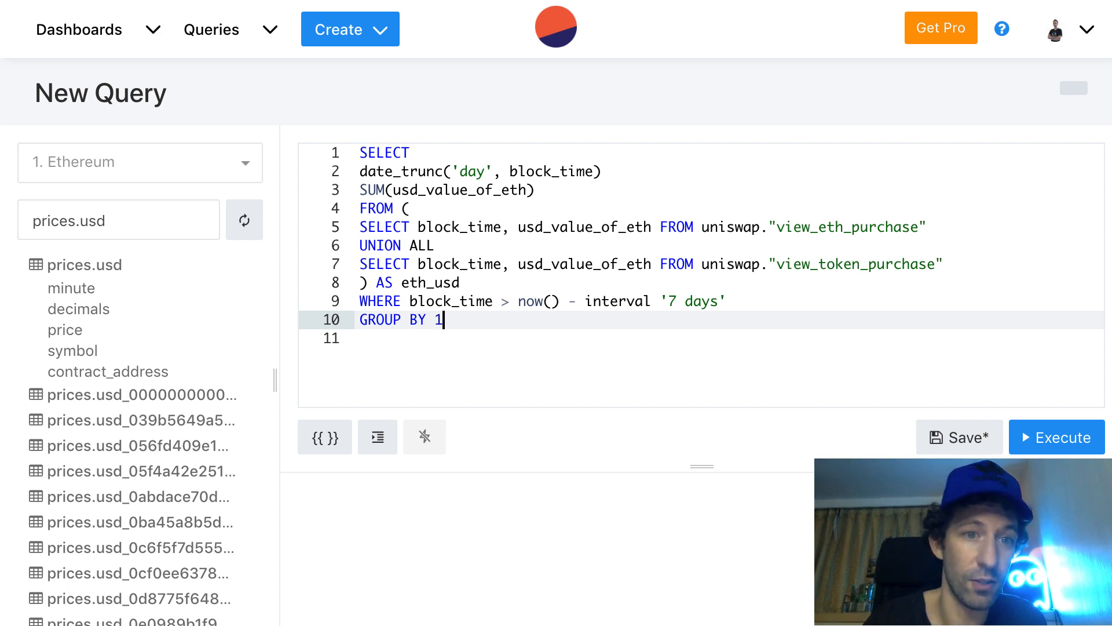
pyautogui.click(414, 173)
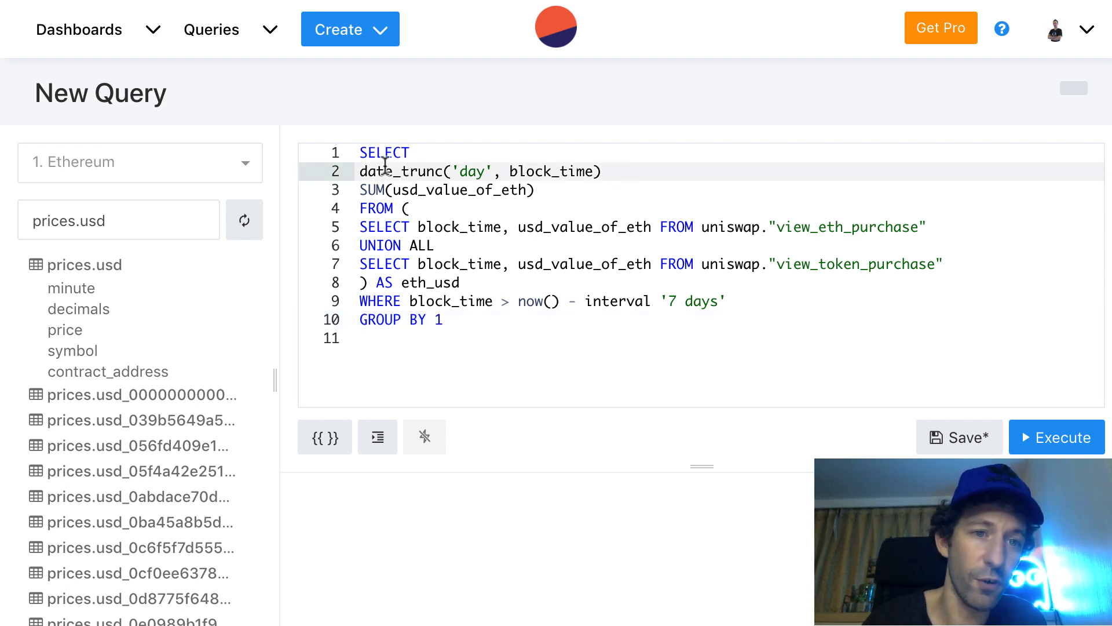
pyautogui.click(461, 317)
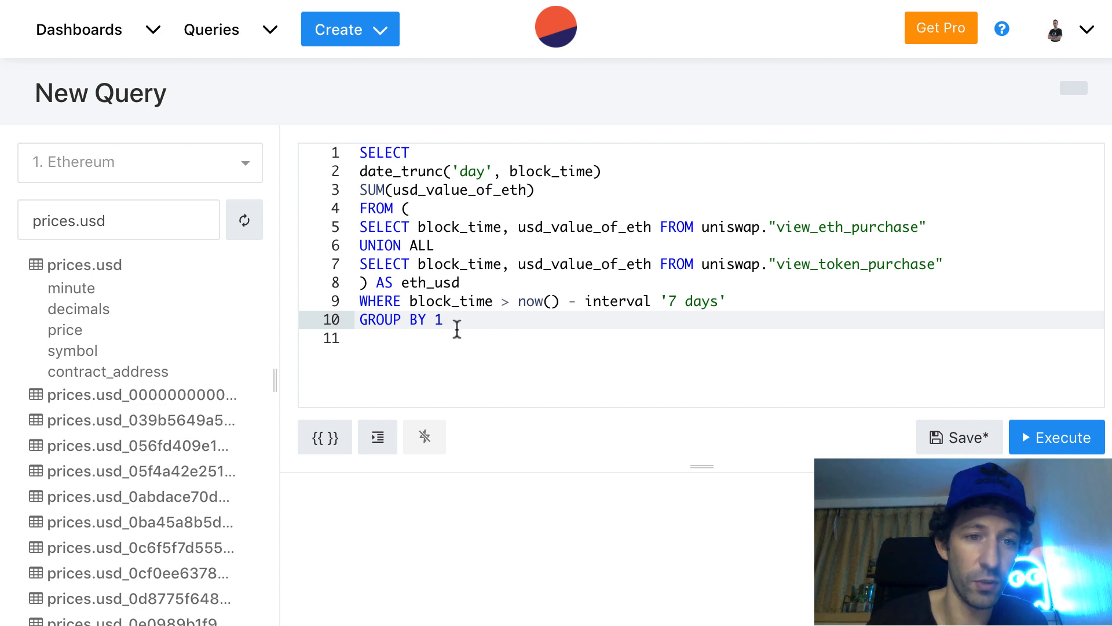
# Step: Add ORDER BY 1 on a line below the GROUP BY clause and run the query
pyautogui.press('Return')
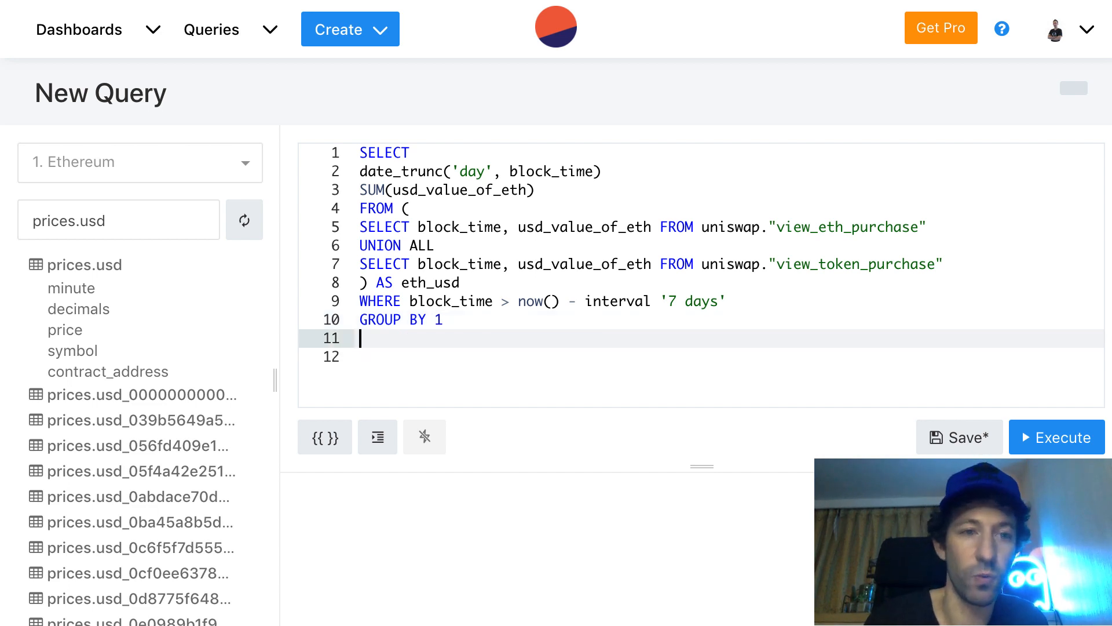
pyautogui.write('ORDER')
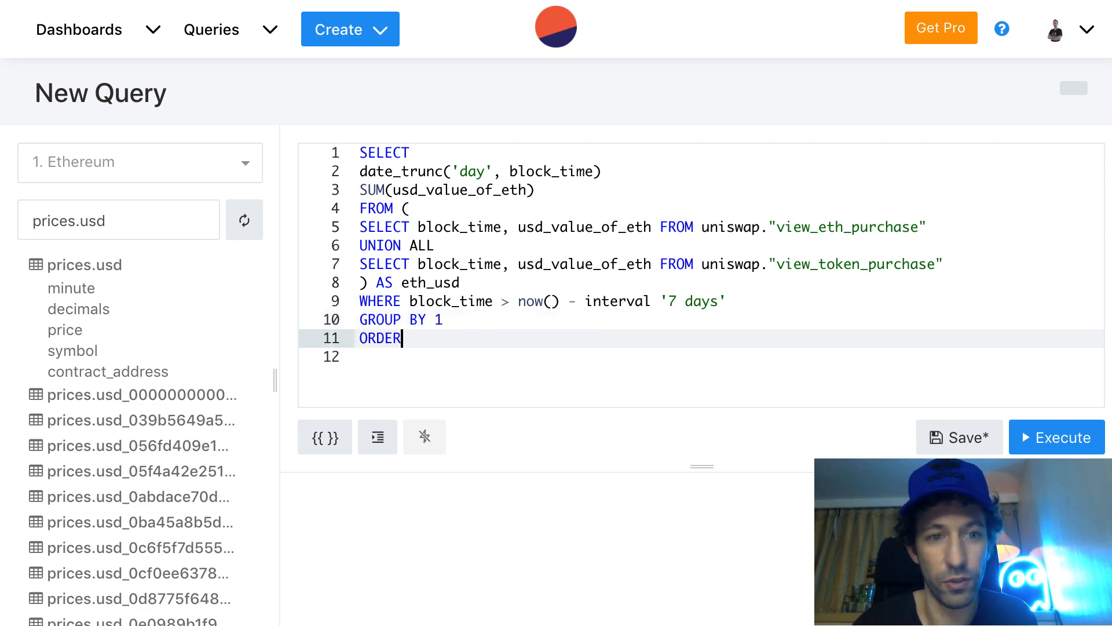
pyautogui.write(' BY 1')
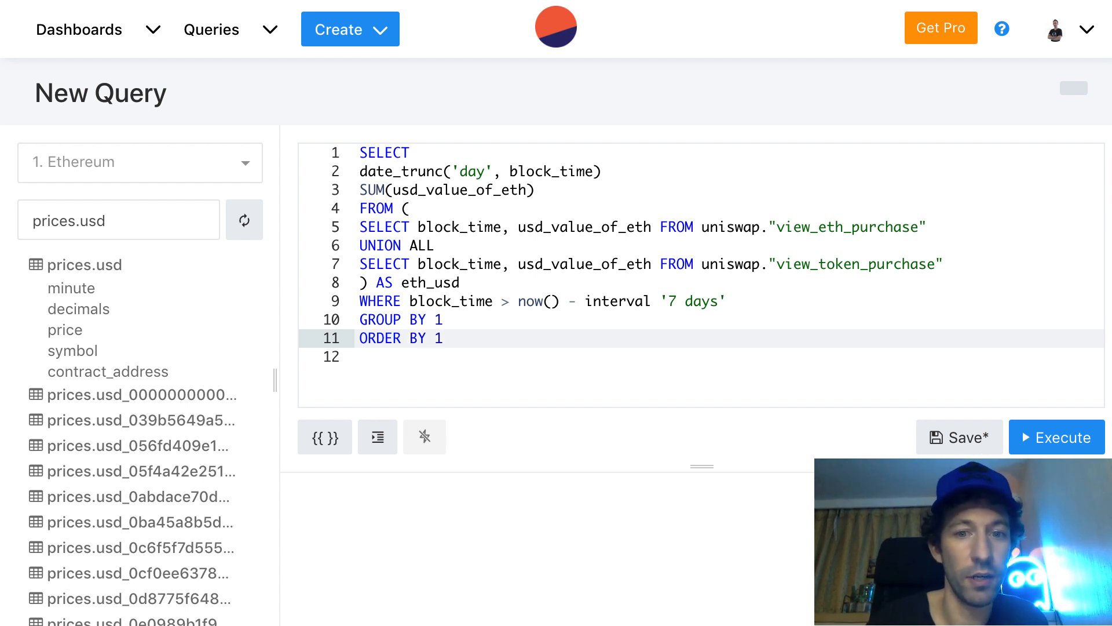
pyautogui.hotkey('ctrl', 'Return')
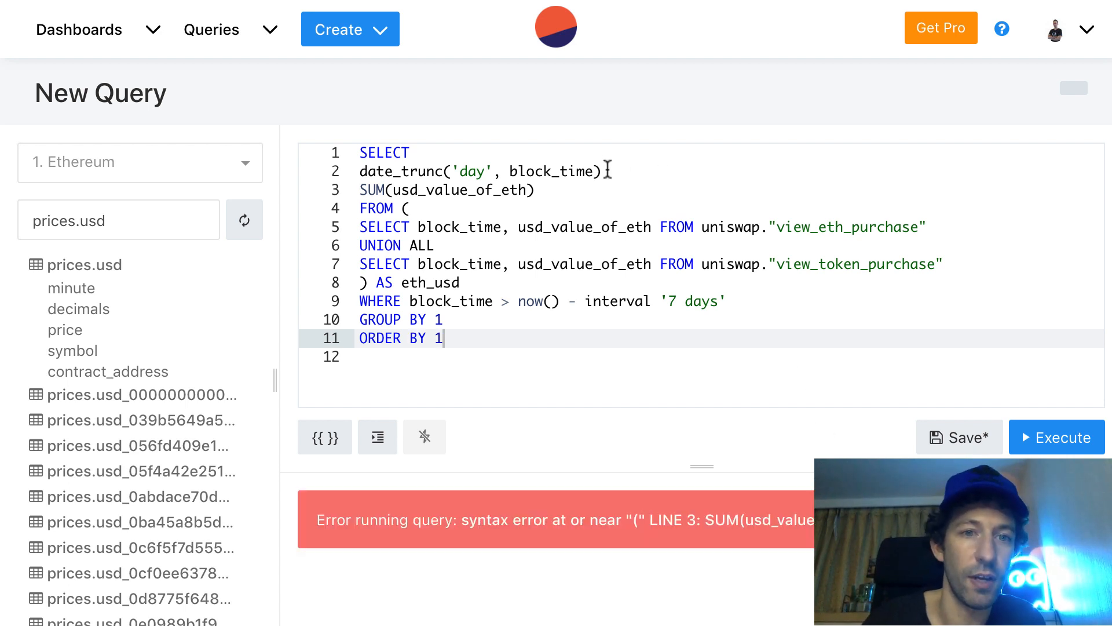
# Step: Add a comma after date_trunc('day', block_time) and rerun the query, enlarging the results area to show the daily sums
pyautogui.click(609, 171)
pyautogui.write(',')
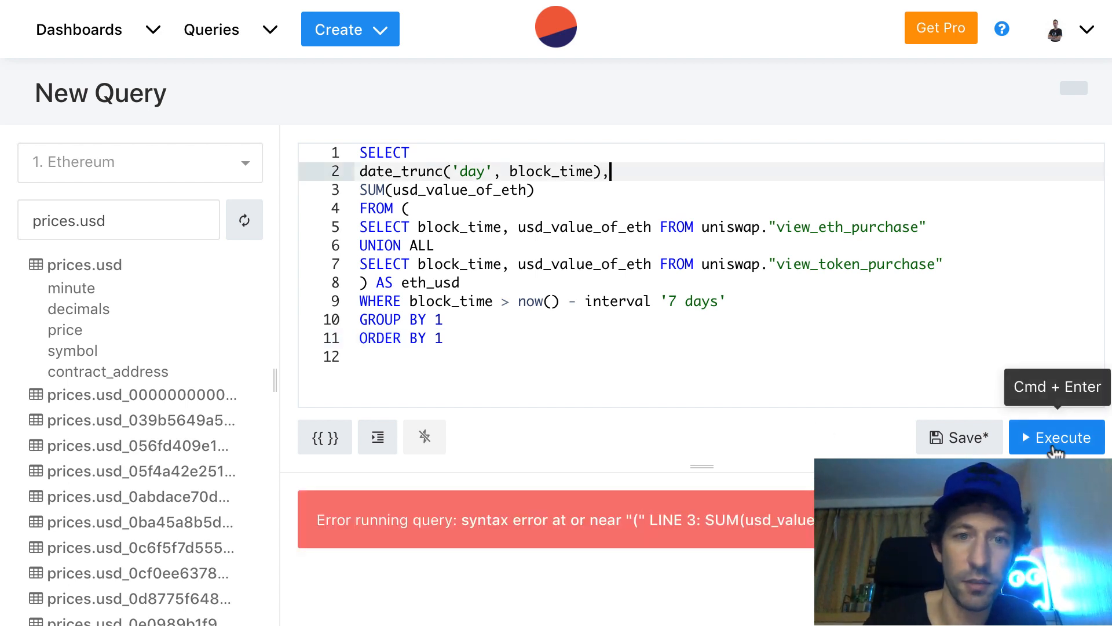
pyautogui.click(1057, 437)
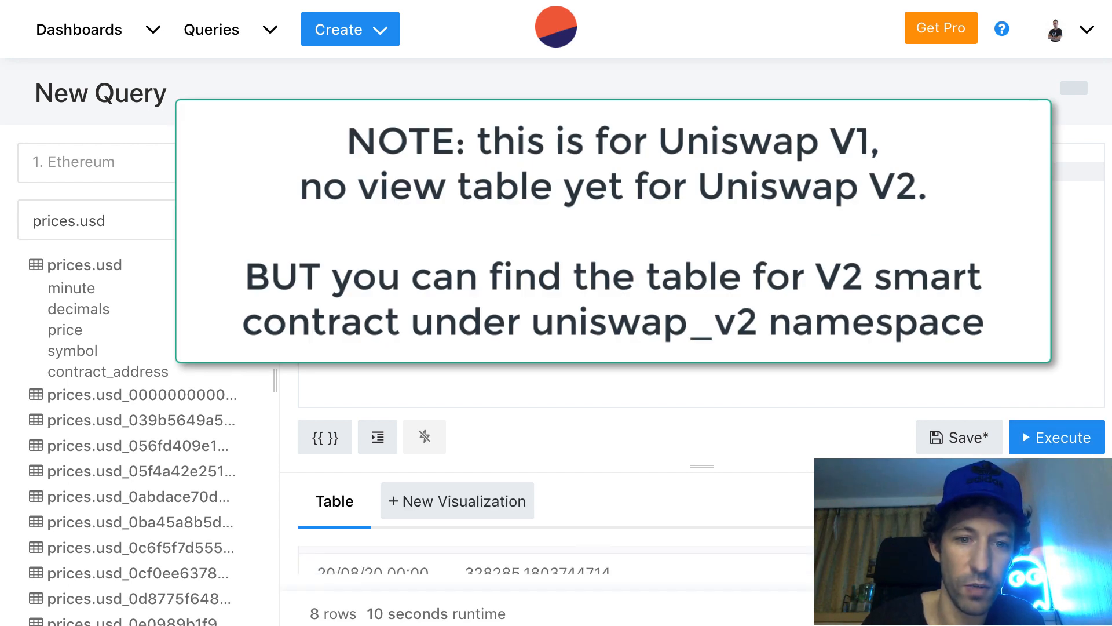
pyautogui.moveTo(705, 461); pyautogui.dragTo(705, 248)
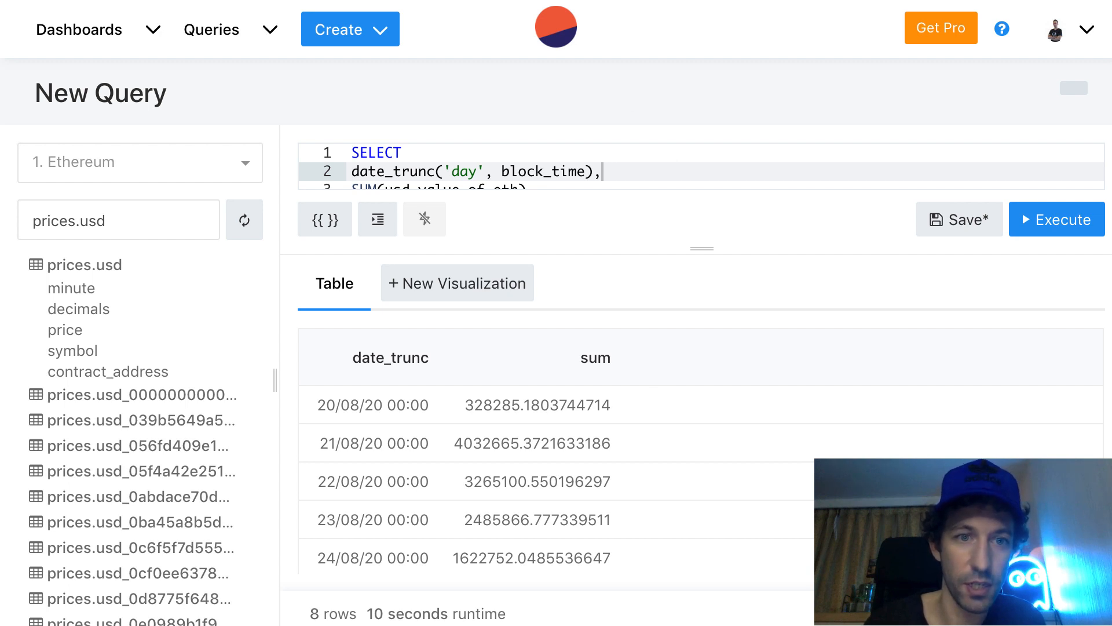
# Step: Switch to the abstractions repository on GitHub and open its schema folder from the view_token_purchase.sql page
pyautogui.click(602, 2)
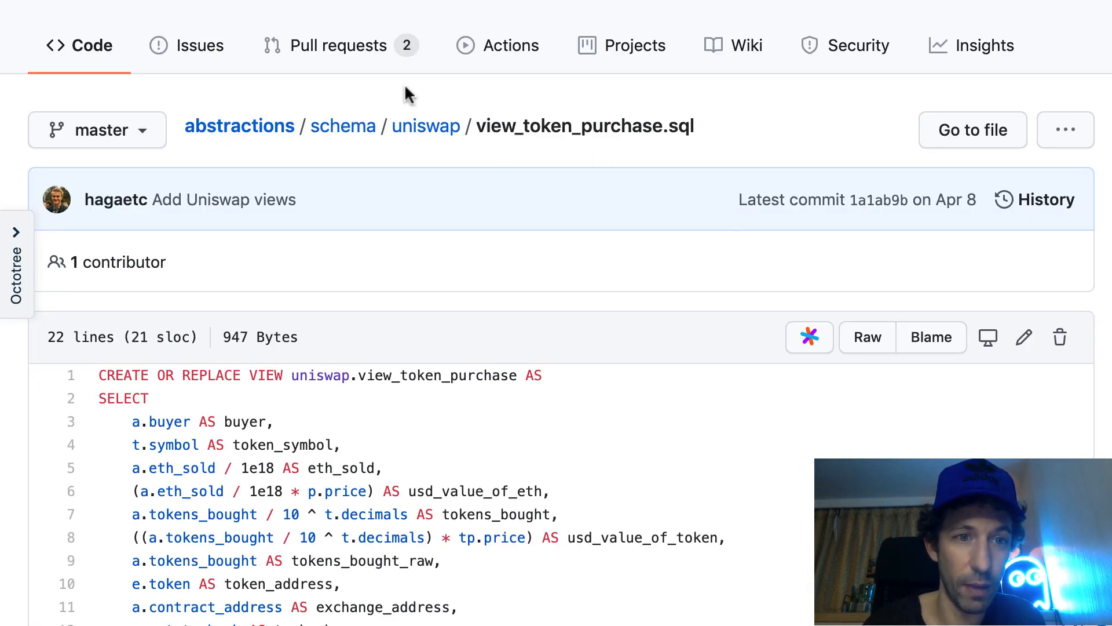
pyautogui.click(353, 134)
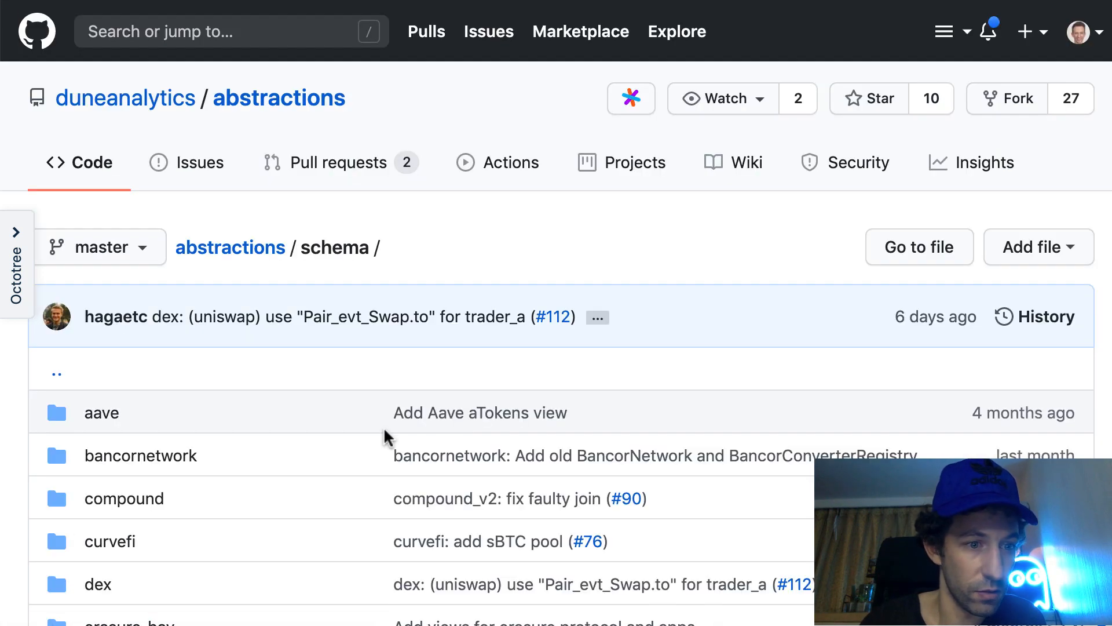
# Step: Open tokens.sql in the schema's erc20 folder and examine how the erc20.tokens table is defined and filled
pyautogui.scroll(-5, 201, 142)
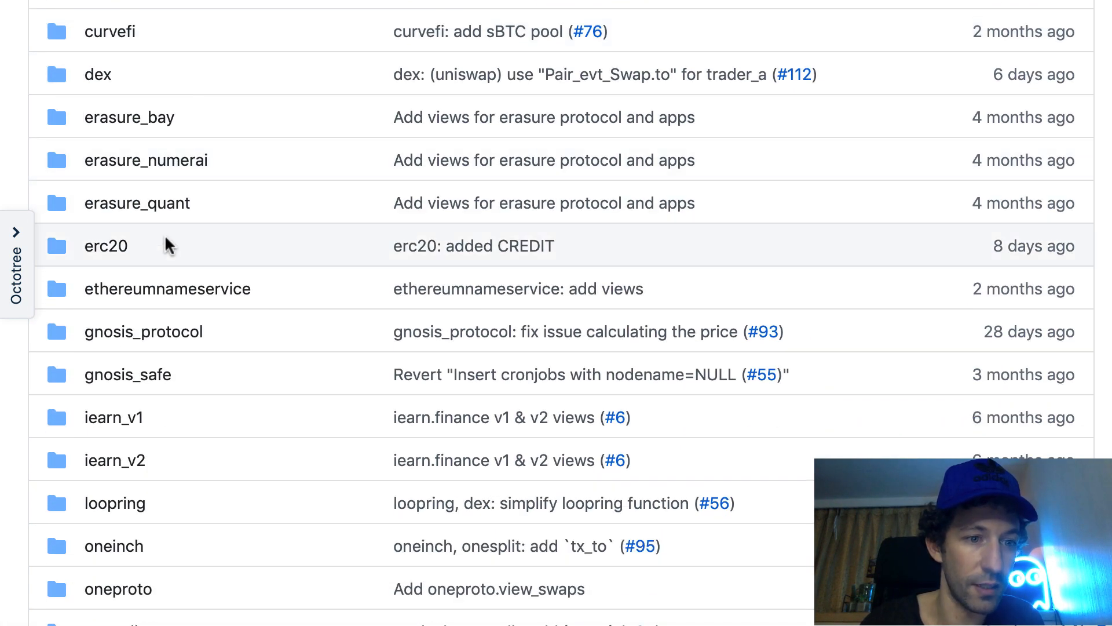
pyautogui.click(106, 246)
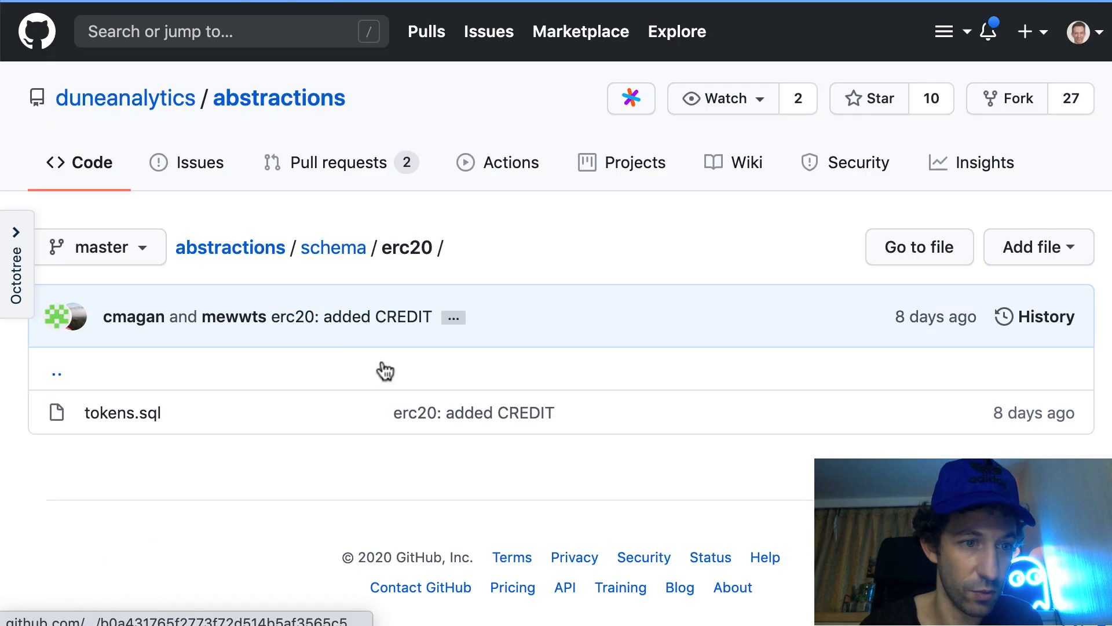
pyautogui.click(133, 415)
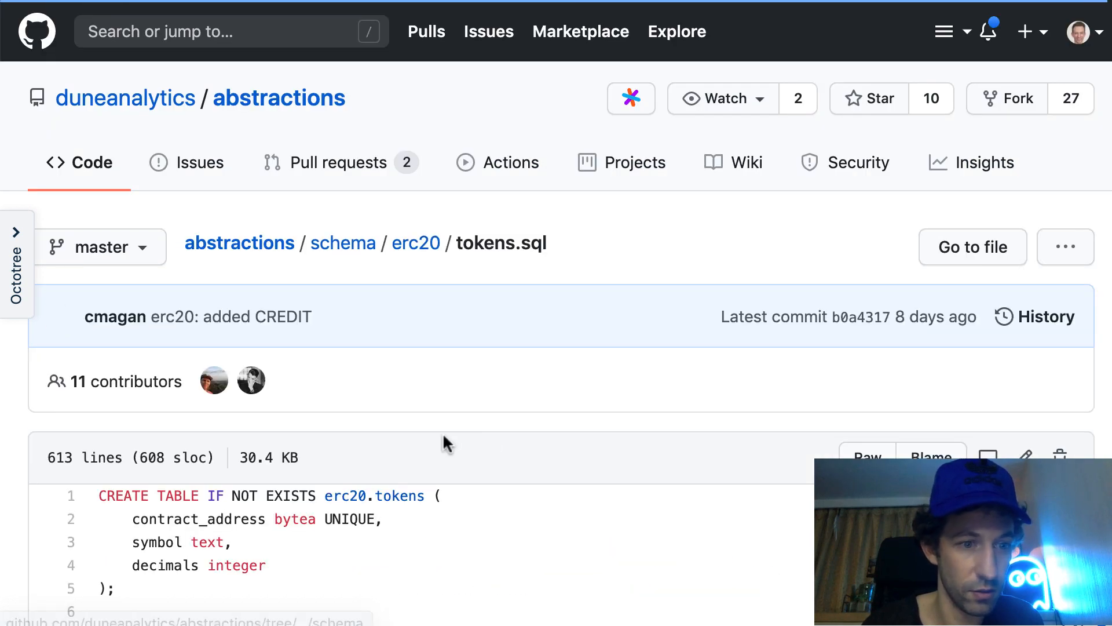
pyautogui.scroll(-4, 348, 385)
pyautogui.scroll(-1, 347, 386)
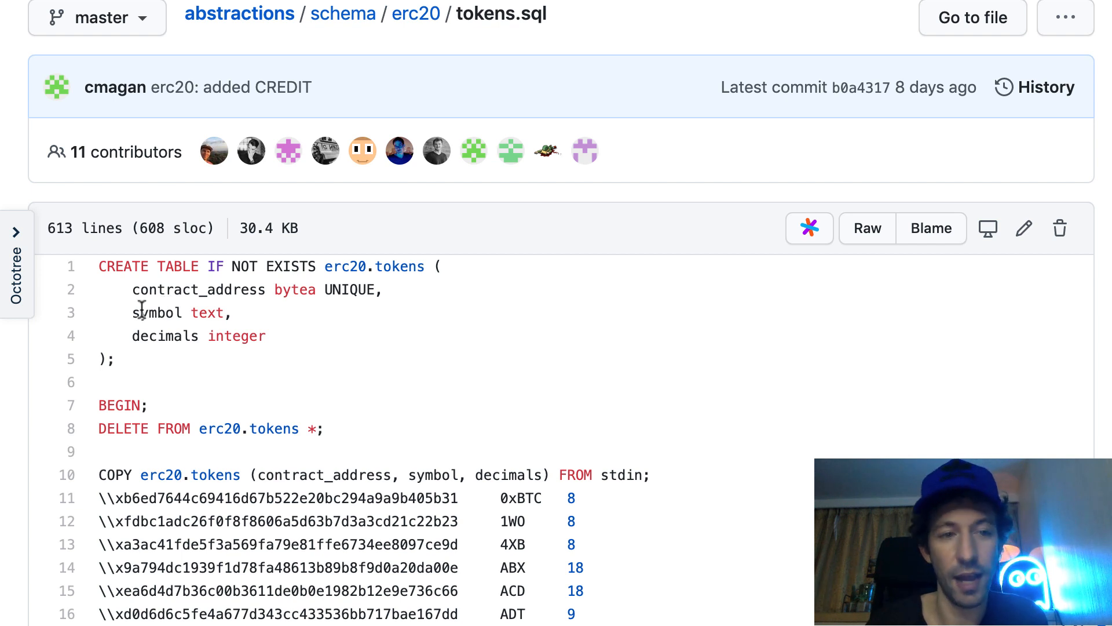
pyautogui.scroll(-1, 186, 351)
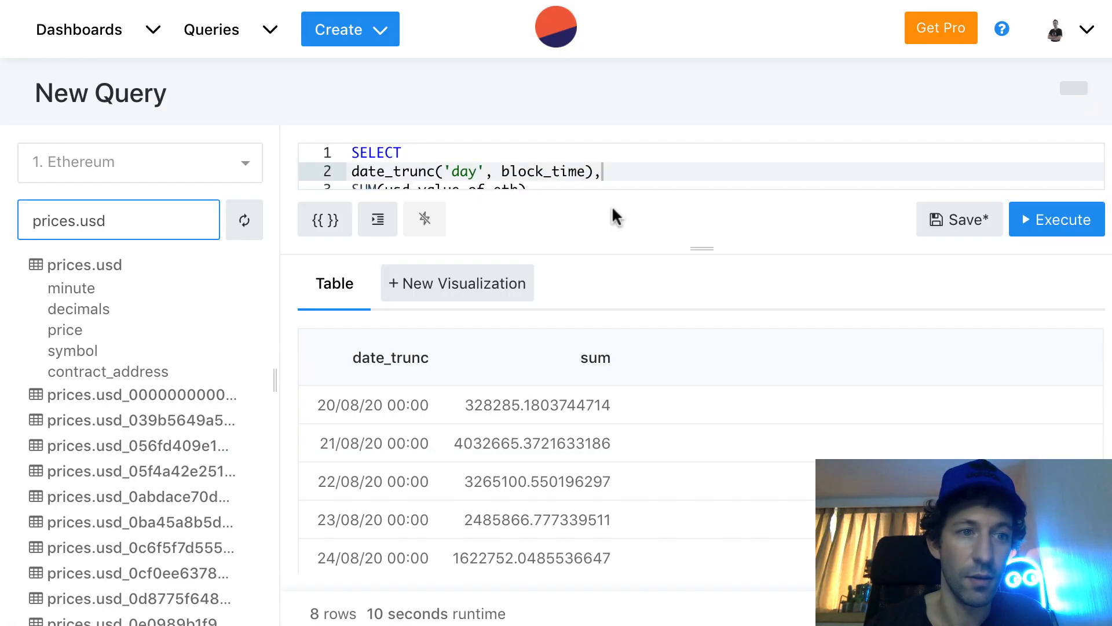
# Step: Return to the Dune query and filter the schema tables by "ethereum"
pyautogui.tripleClick(143, 208)
pyautogui.write('ethereu')
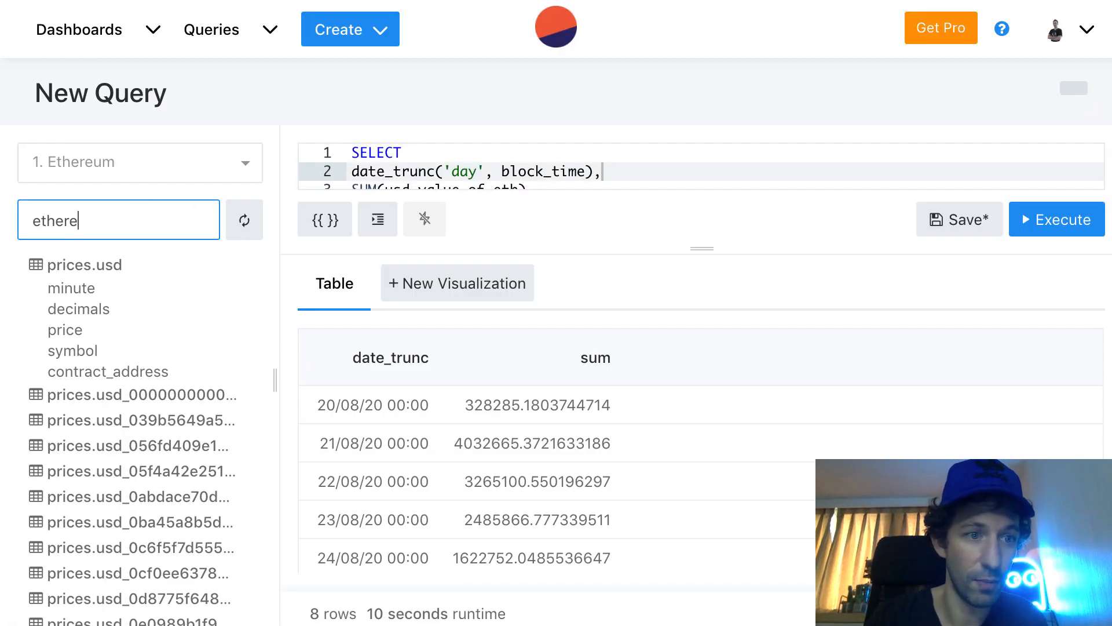
pyautogui.write('m')
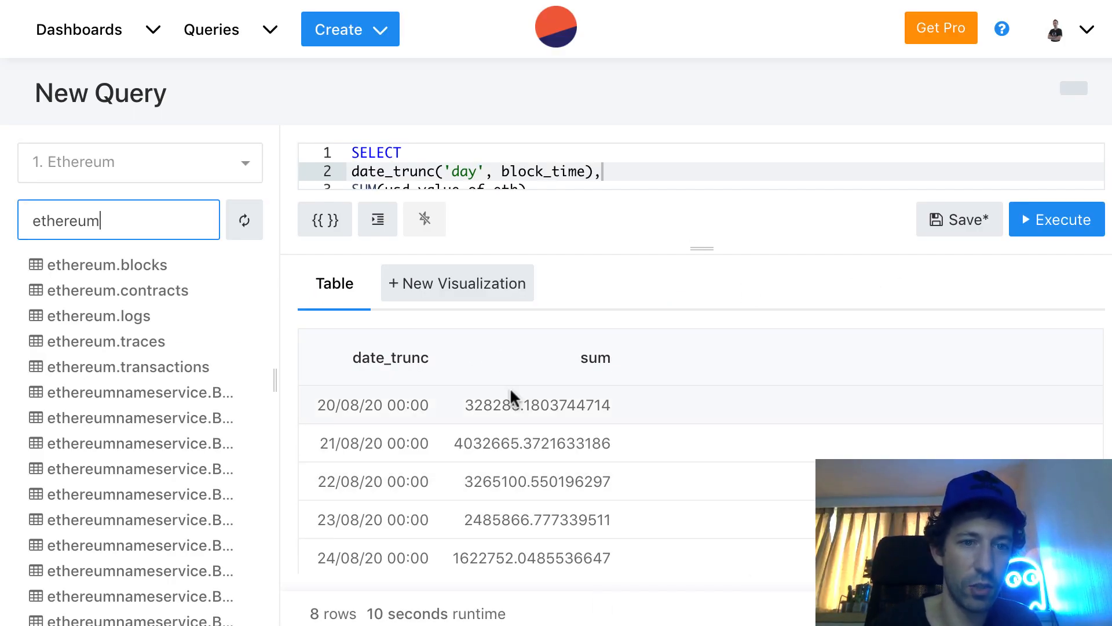
# Step: Add a new visualization of type Chart to the query results and name it "Uniswap trading volume"
pyautogui.click(421, 291)
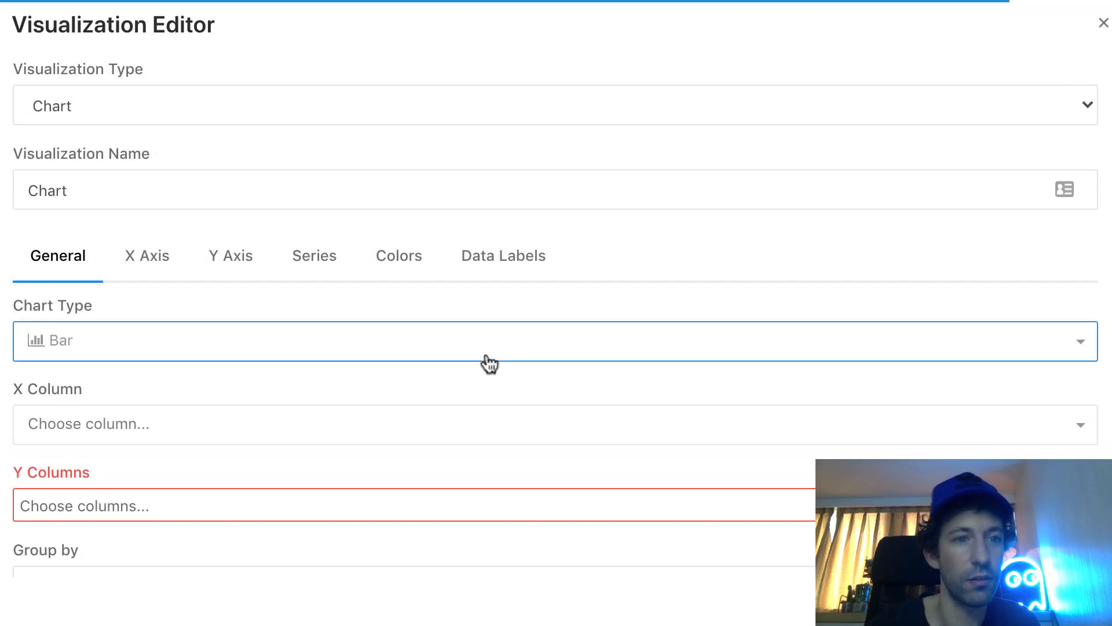
pyautogui.click(1051, 107)
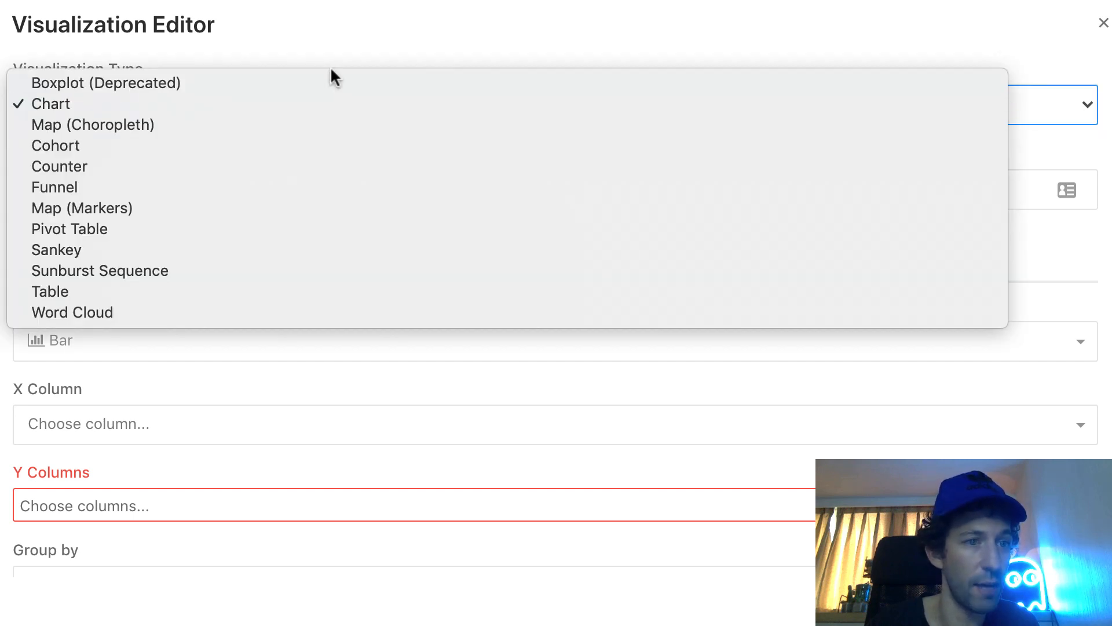
pyautogui.click(67, 102)
pyautogui.doubleClick(363, 198)
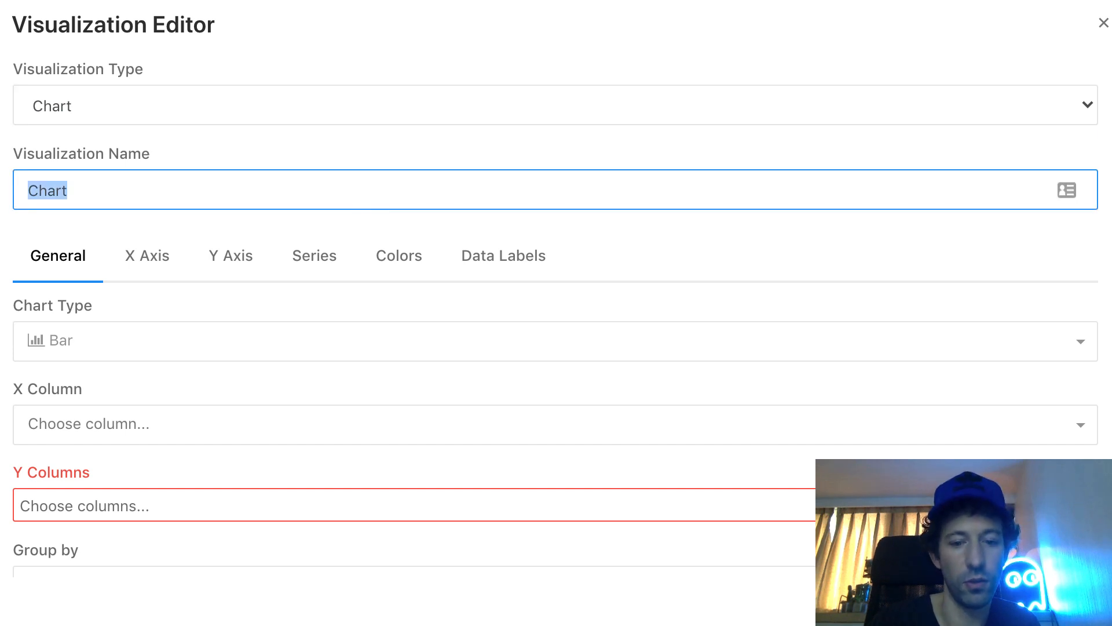
pyautogui.write('Uniswap trading')
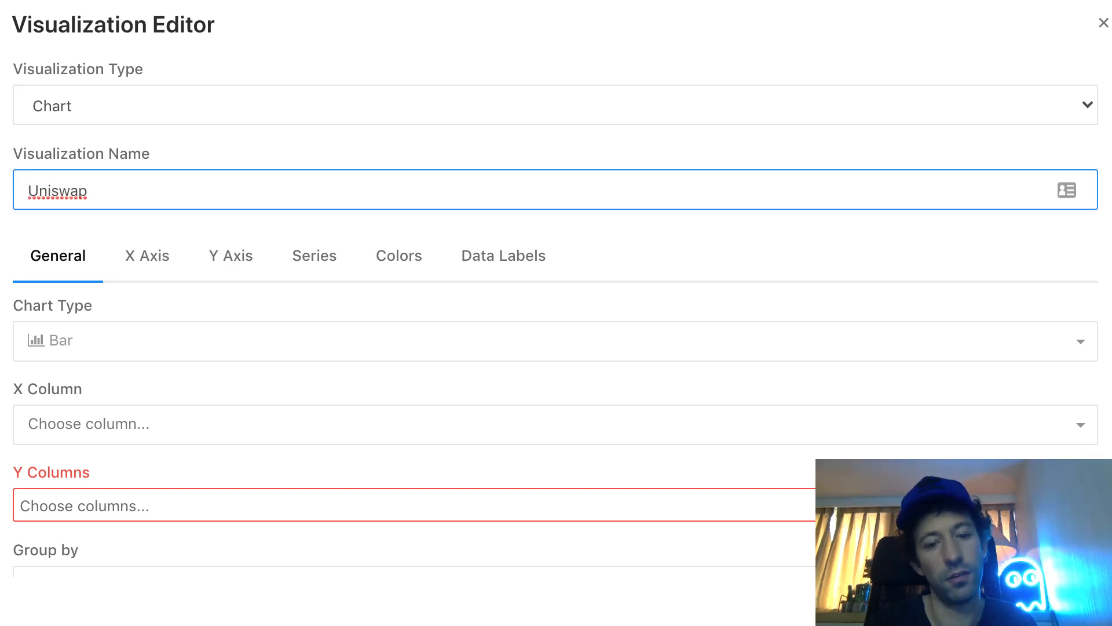
pyautogui.write(' volume')
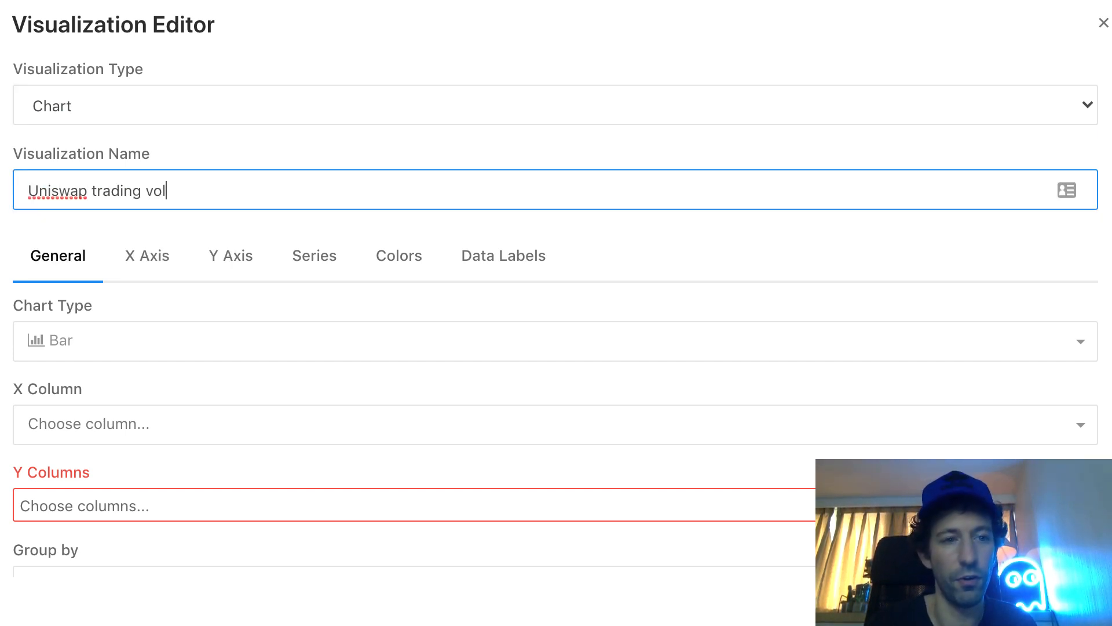
# Step: Set the visualization's chart type to Bar and its X column to date_trunc
pyautogui.click(1079, 351)
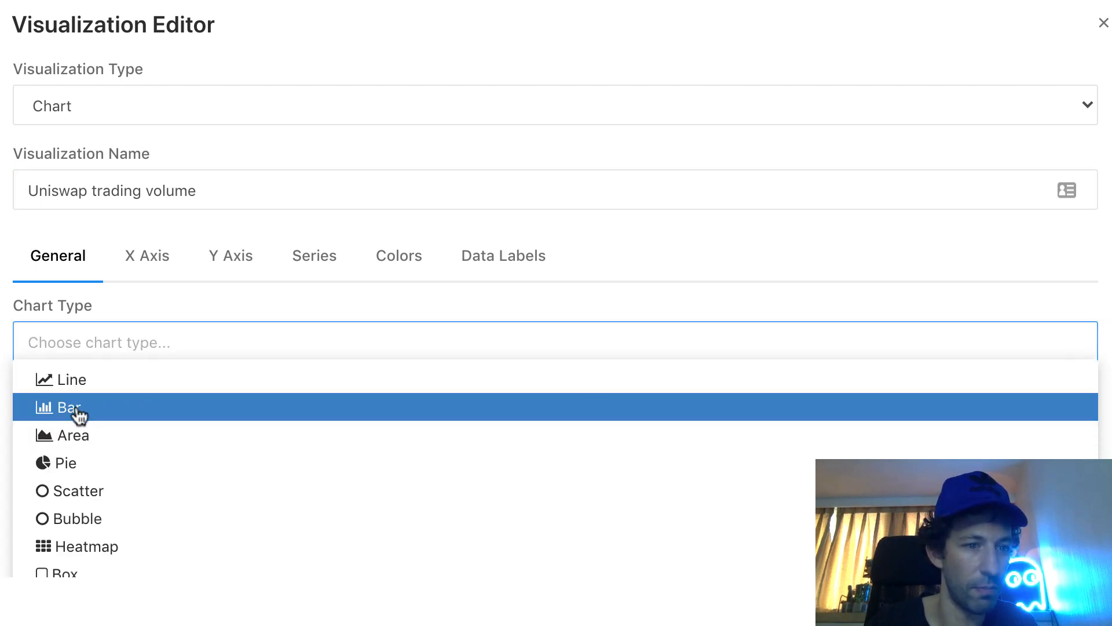
pyautogui.click(81, 409)
pyautogui.scroll(-2, 342, 365)
pyautogui.click(1020, 350)
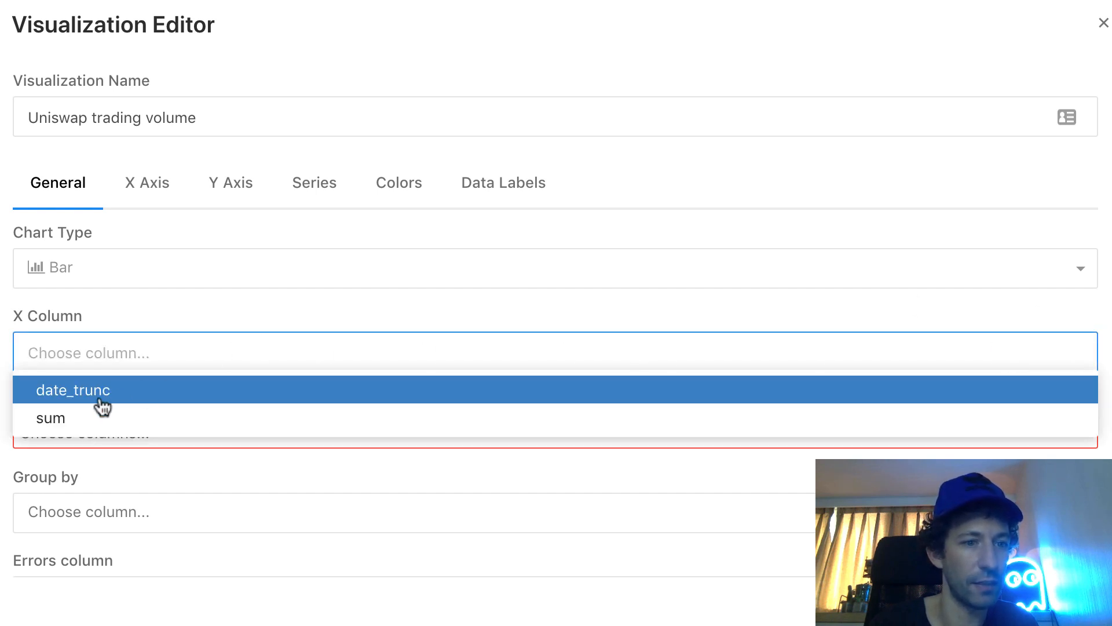
pyautogui.click(79, 390)
# Step: Set the chart's Y column to sum, check the bar chart preview and leave the visualization editor
pyautogui.scroll(-2, 394, 354)
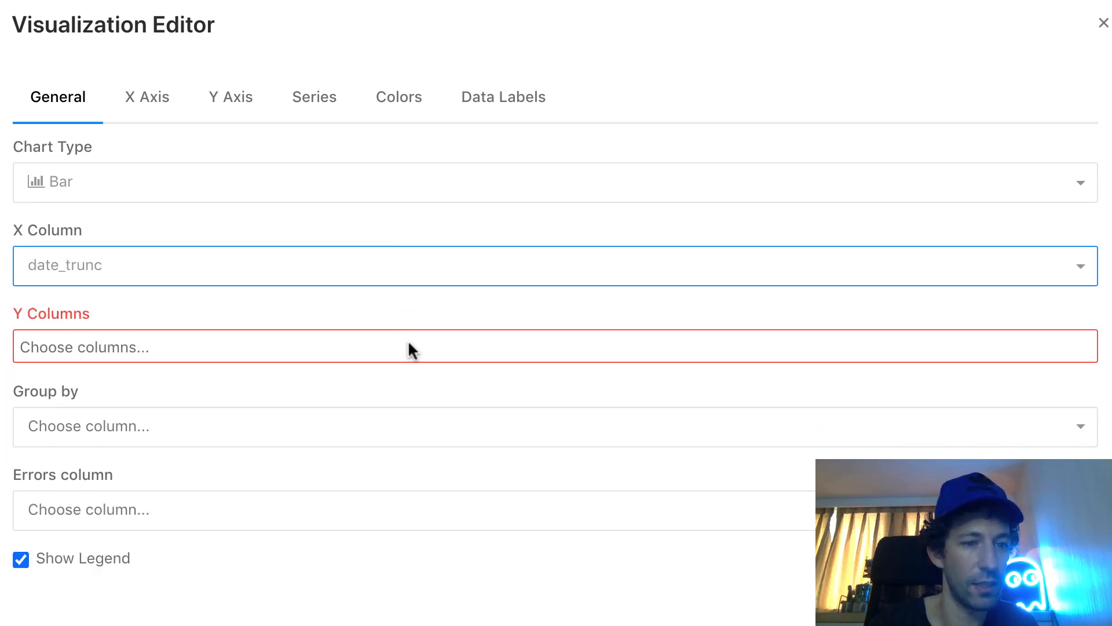
pyautogui.click(761, 325)
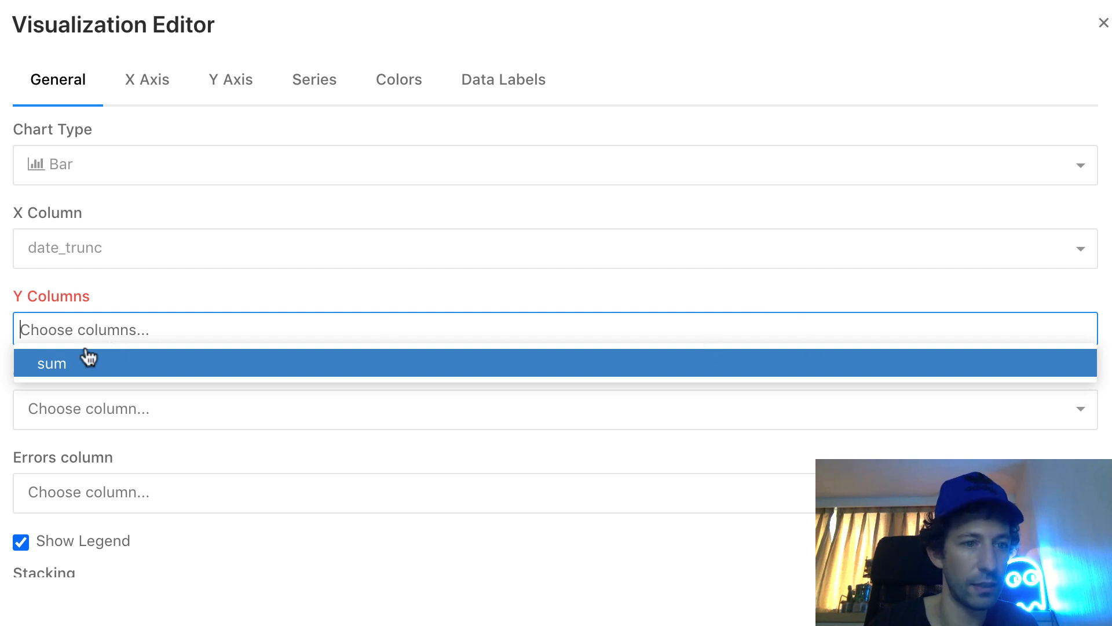
pyautogui.click(55, 368)
pyautogui.scroll(-1, 238, 366)
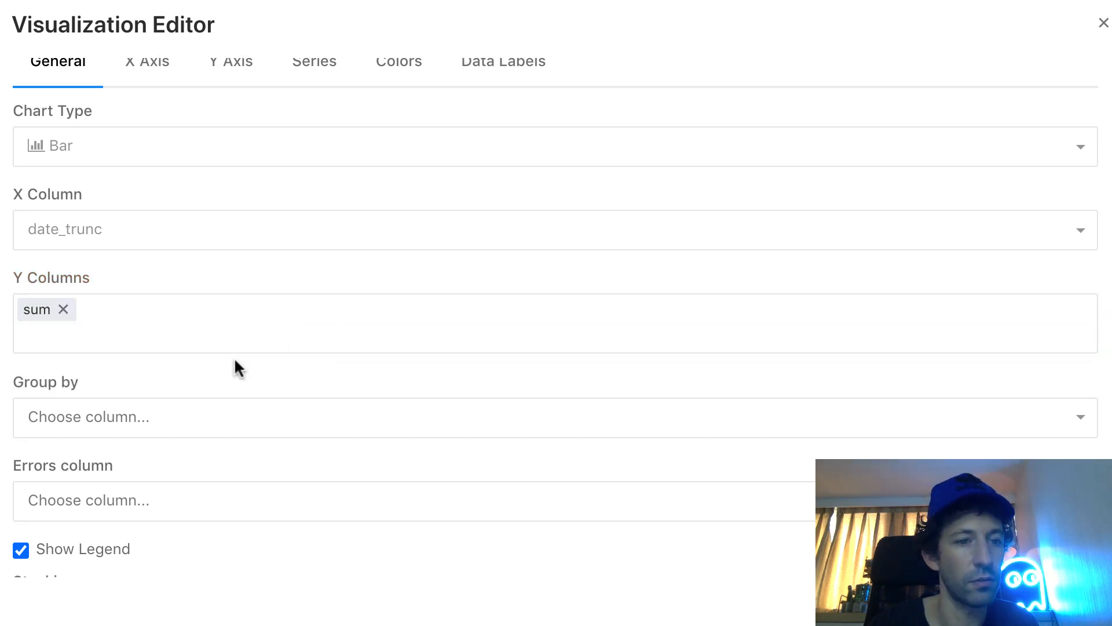
pyautogui.scroll(-10, 234, 357)
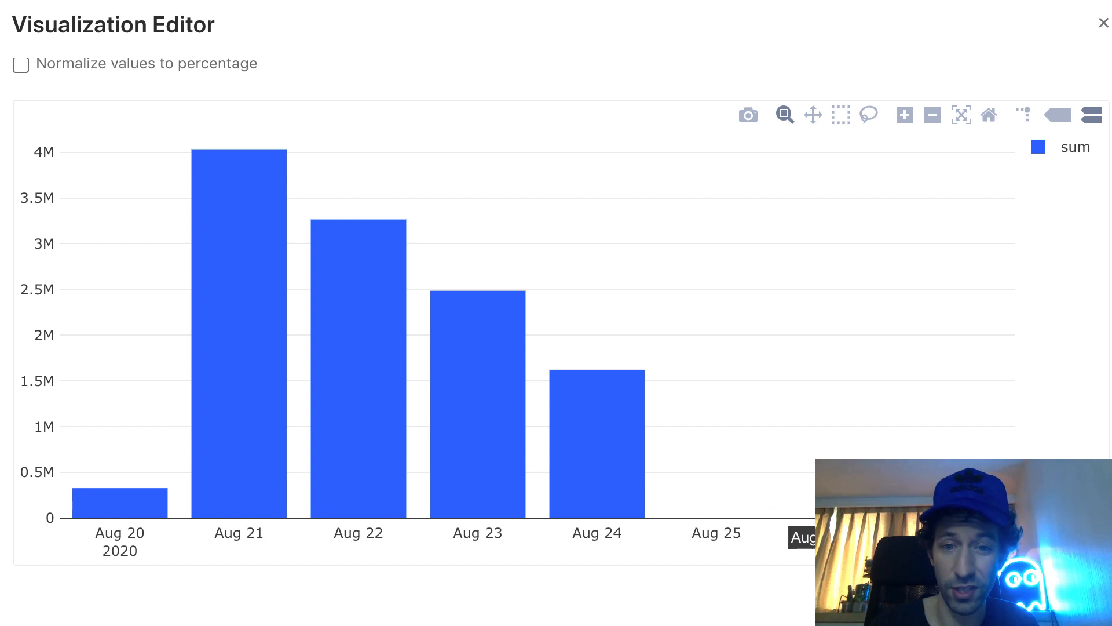
pyautogui.press('Escape')
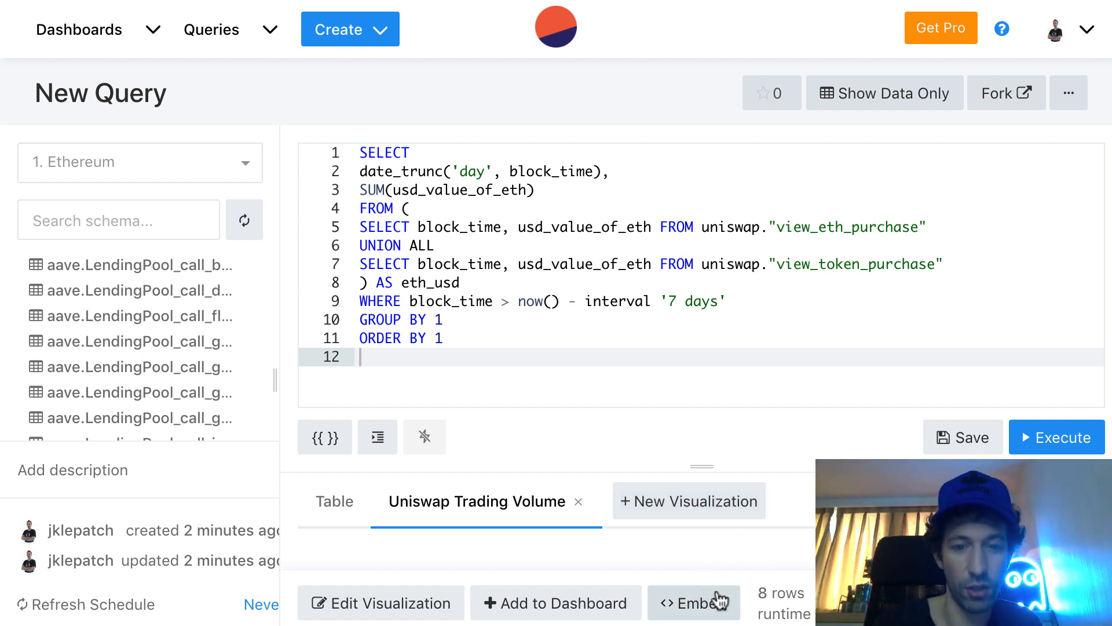
# Step: Generate an embed URL for the Uniswap Trading Volume chart and select the URL and the iframe code
pyautogui.click(695, 608)
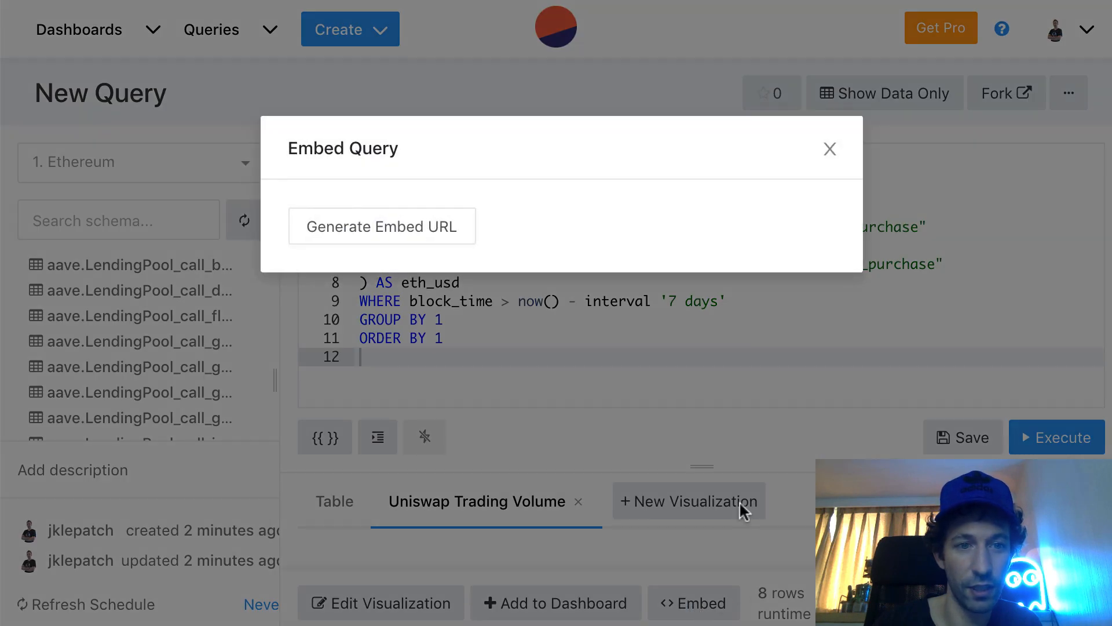
pyautogui.click(427, 231)
pyautogui.click(508, 284)
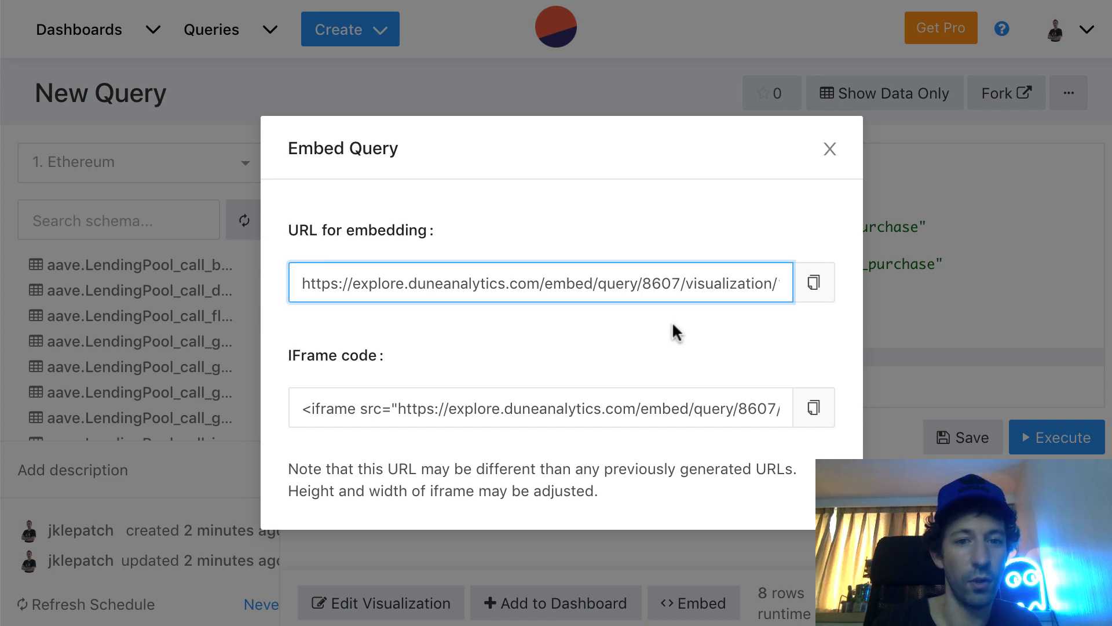
pyautogui.click(576, 408)
pyautogui.doubleClick(576, 407)
pyautogui.click(577, 408)
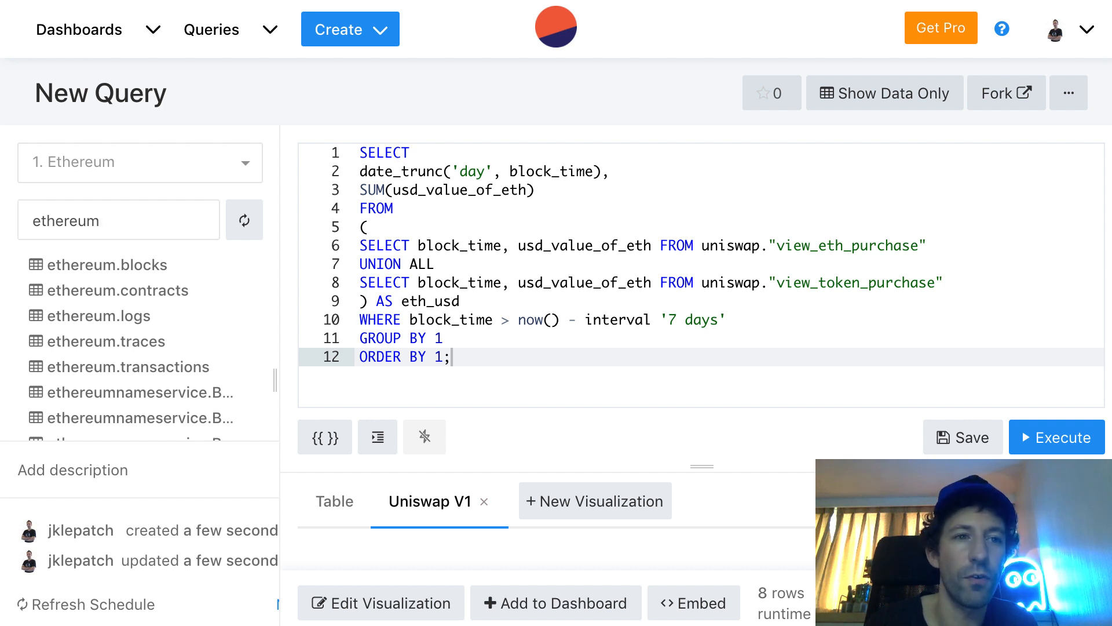
# Step: Rename the query from its default title to "Uniswap V1"
pyautogui.click(165, 95)
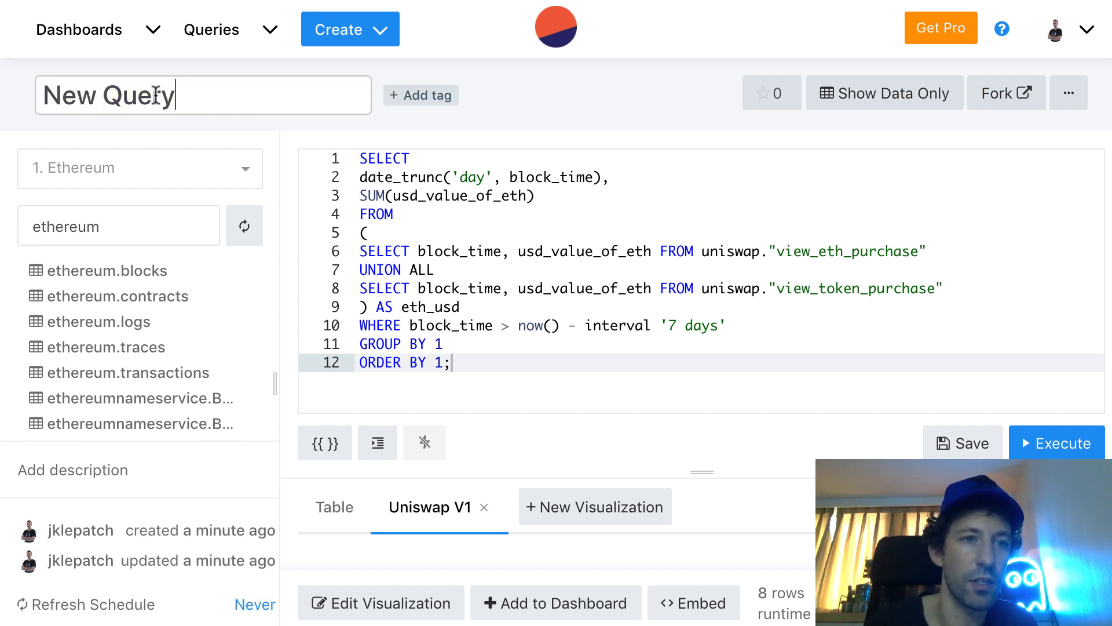
pyautogui.hotkey('ctrl', 'a')
pyautogui.write('U')
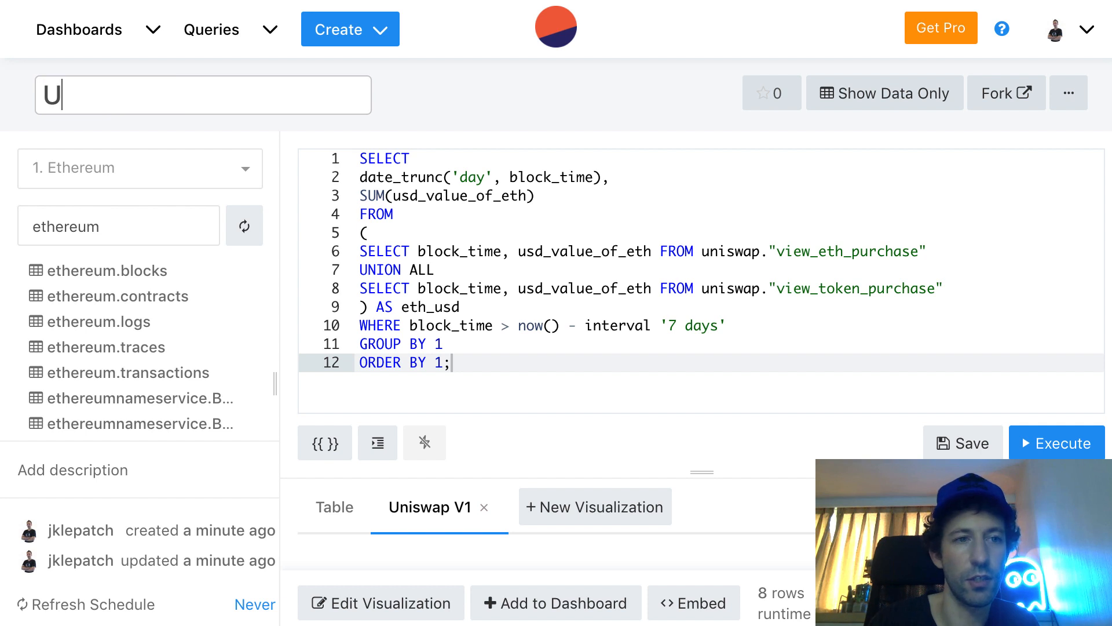
pyautogui.write('niswap V1')
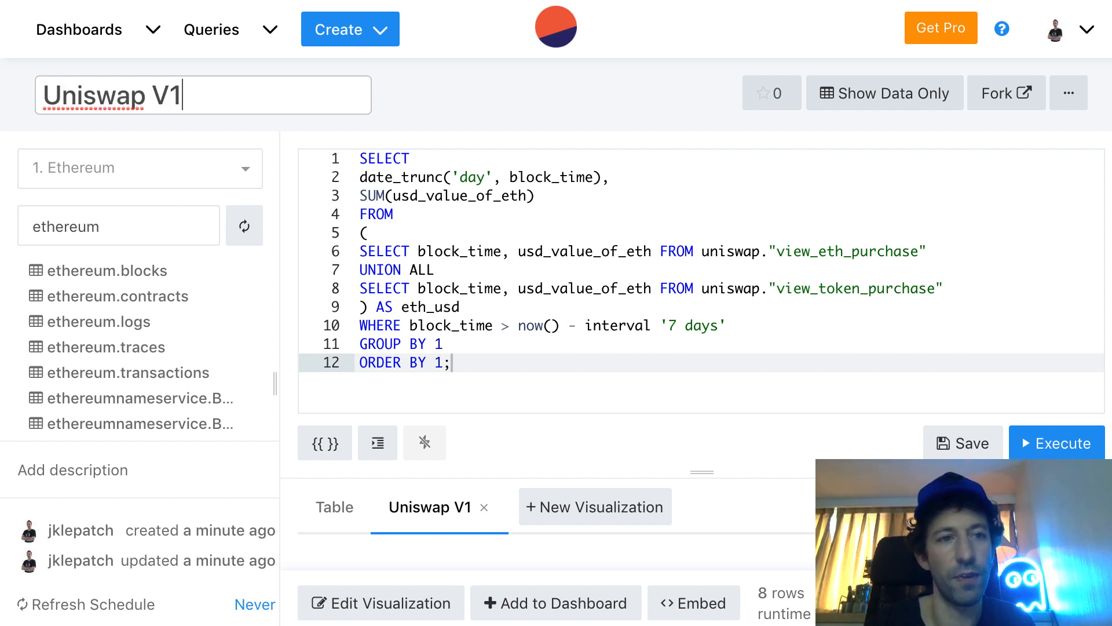
pyautogui.press('Return')
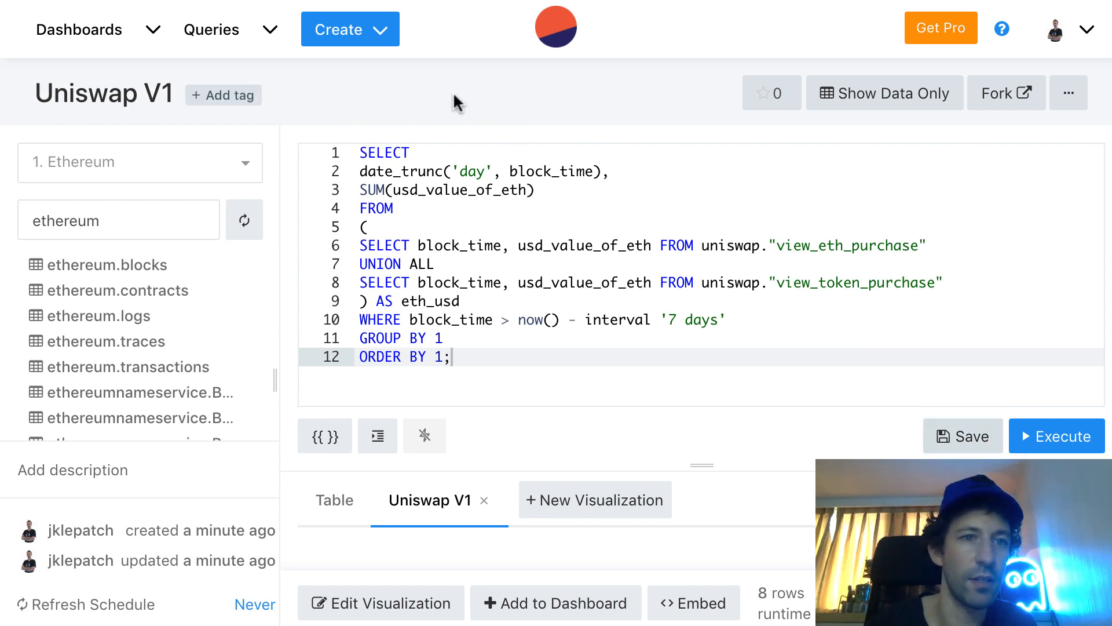
# Step: Create a new dashboard named "Uniswap V1"
pyautogui.click(383, 29)
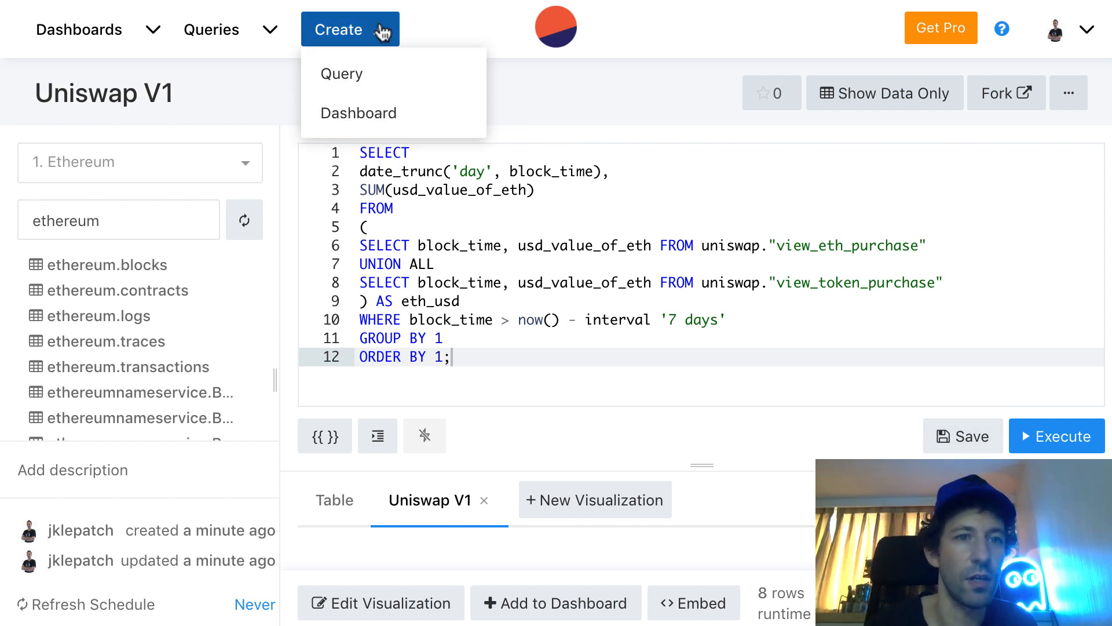
pyautogui.click(384, 129)
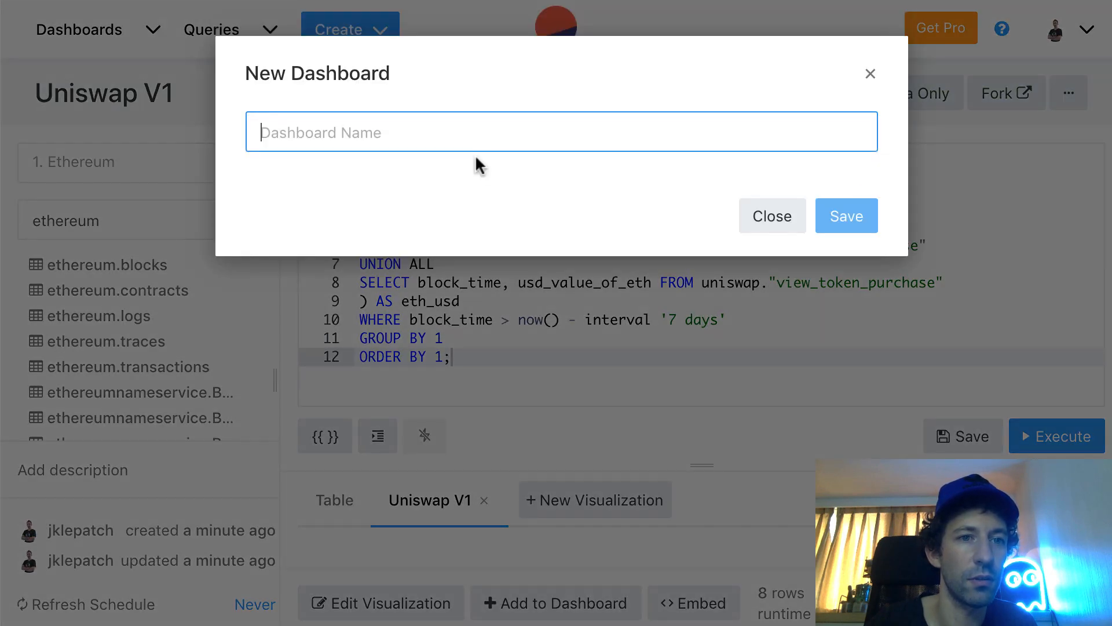
pyautogui.write('Uniswap V1')
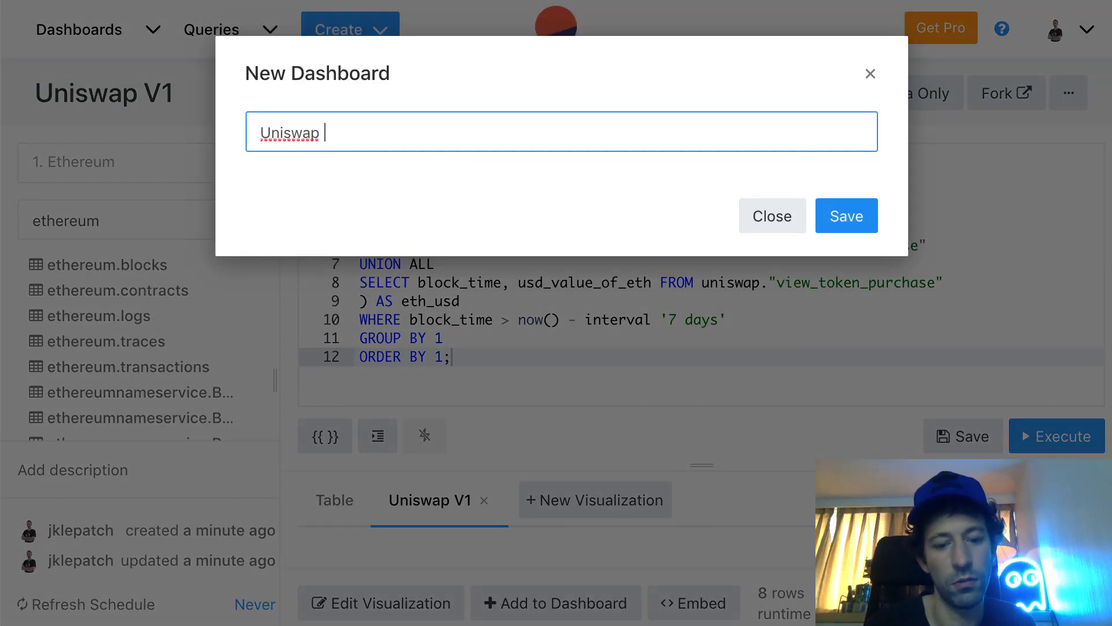
pyautogui.click(844, 216)
# Step: Add a widget to the dashboard from the Uniswap V1 query, using its Uniswap V1 chart visualization, and view the placed chart
pyautogui.click(1037, 577)
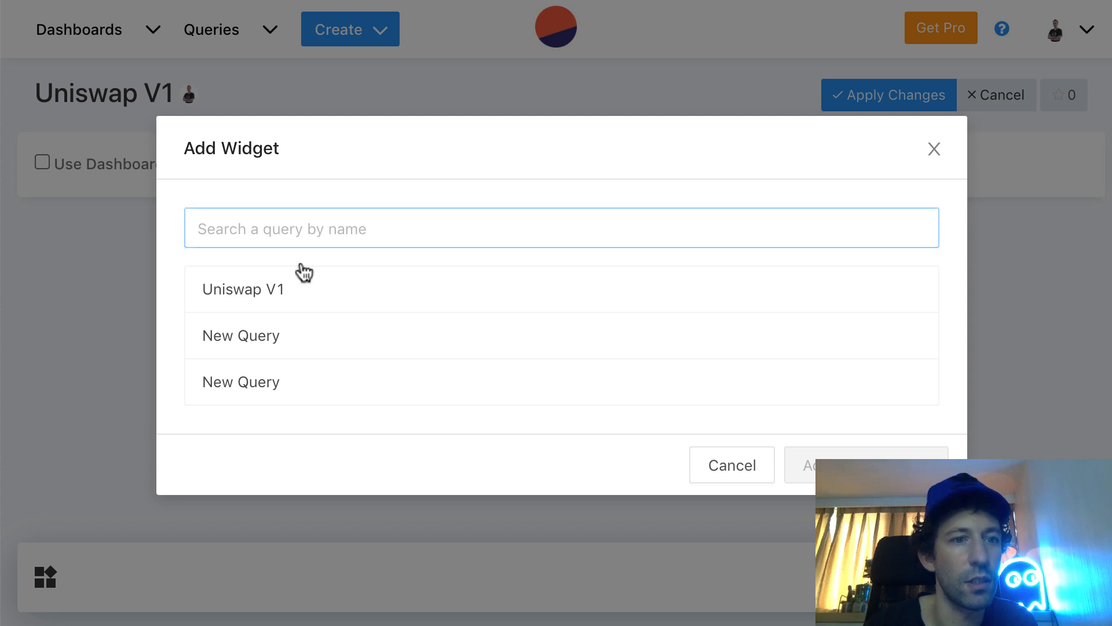
pyautogui.click(333, 300)
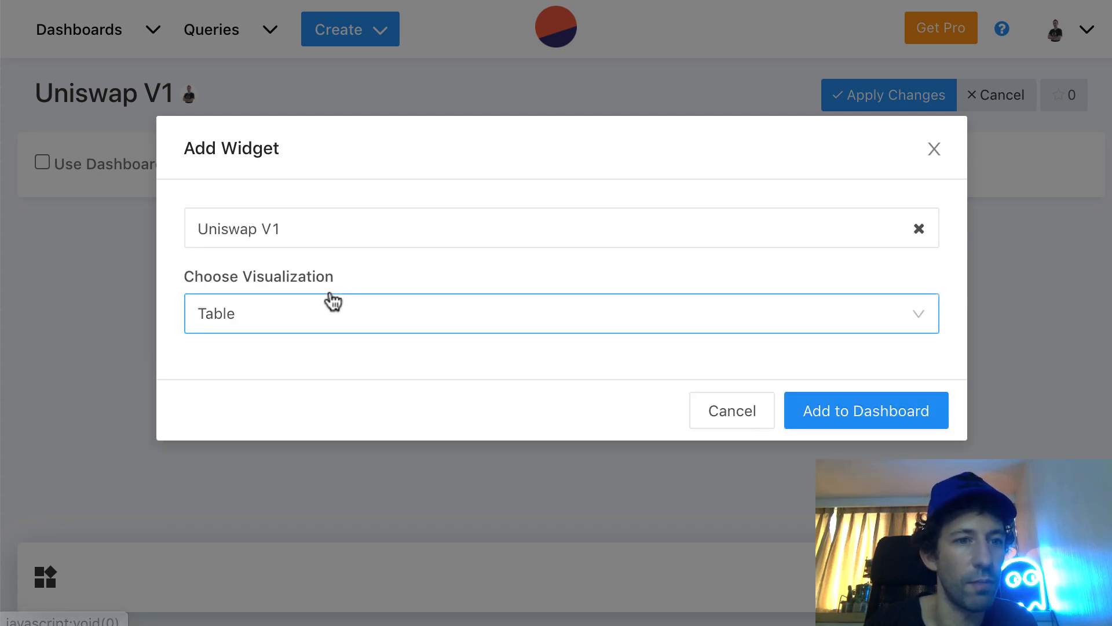
pyautogui.click(915, 318)
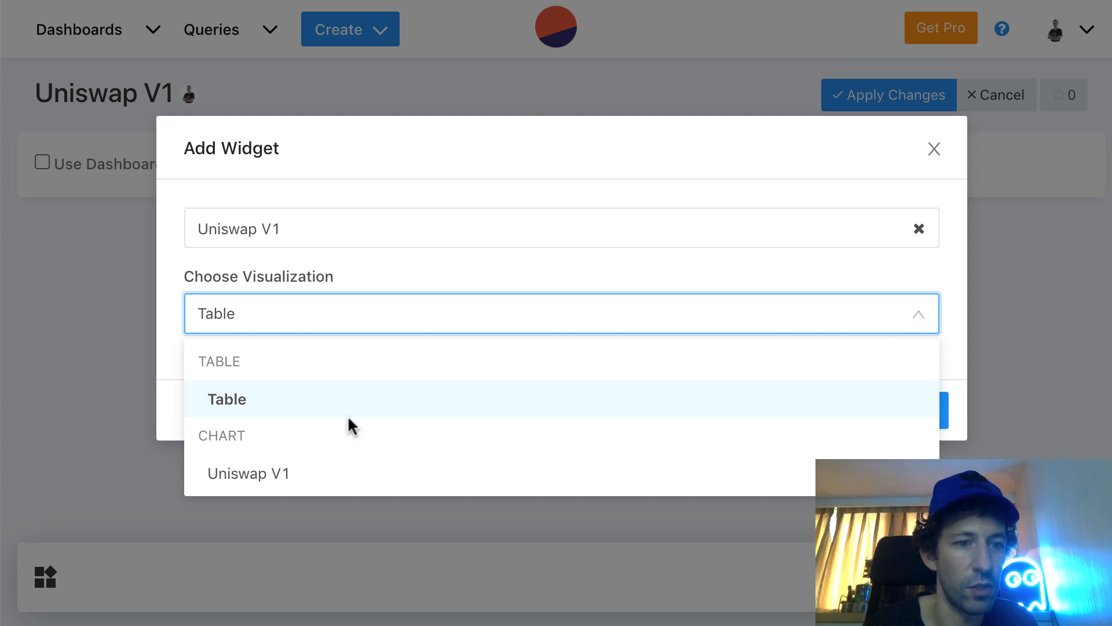
pyautogui.click(277, 482)
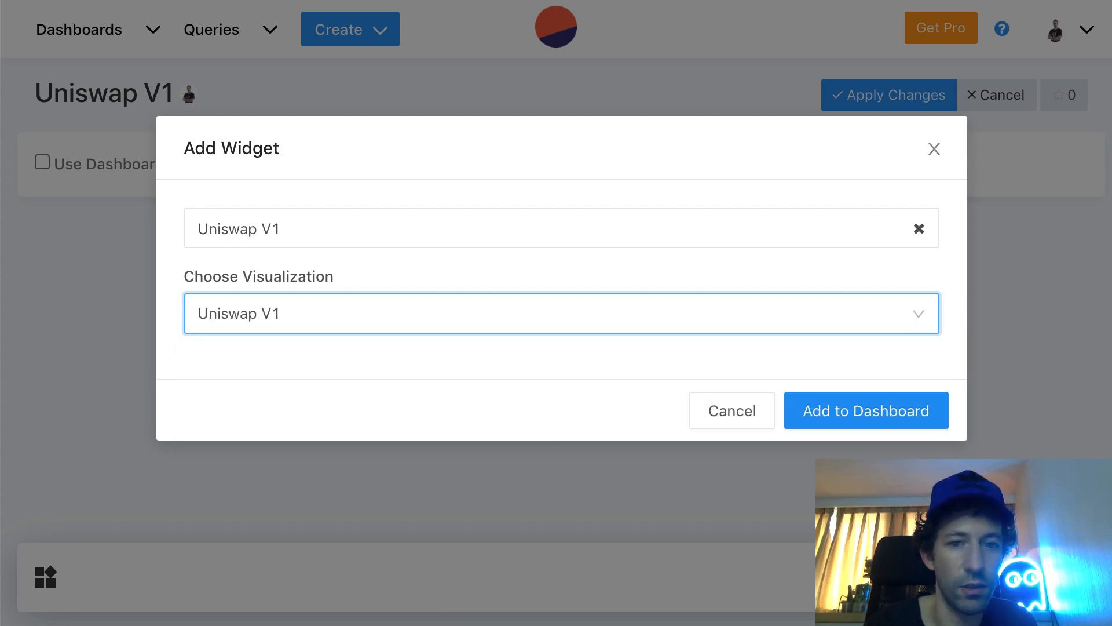
pyautogui.click(881, 410)
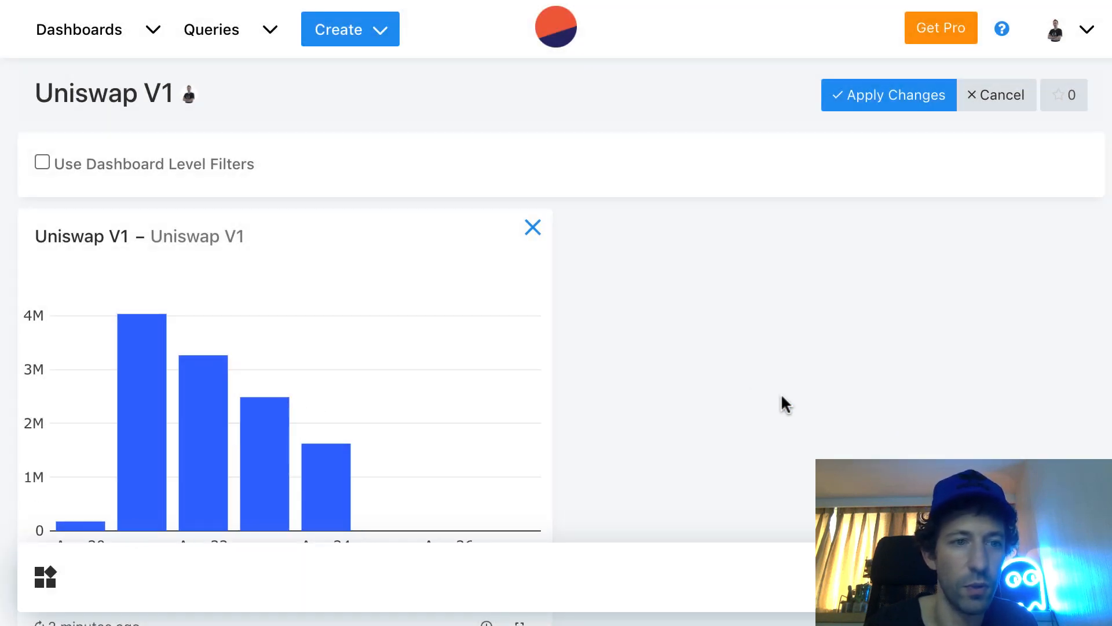
pyautogui.scroll(-2, 753, 394)
pyautogui.scroll(-1, 770, 400)
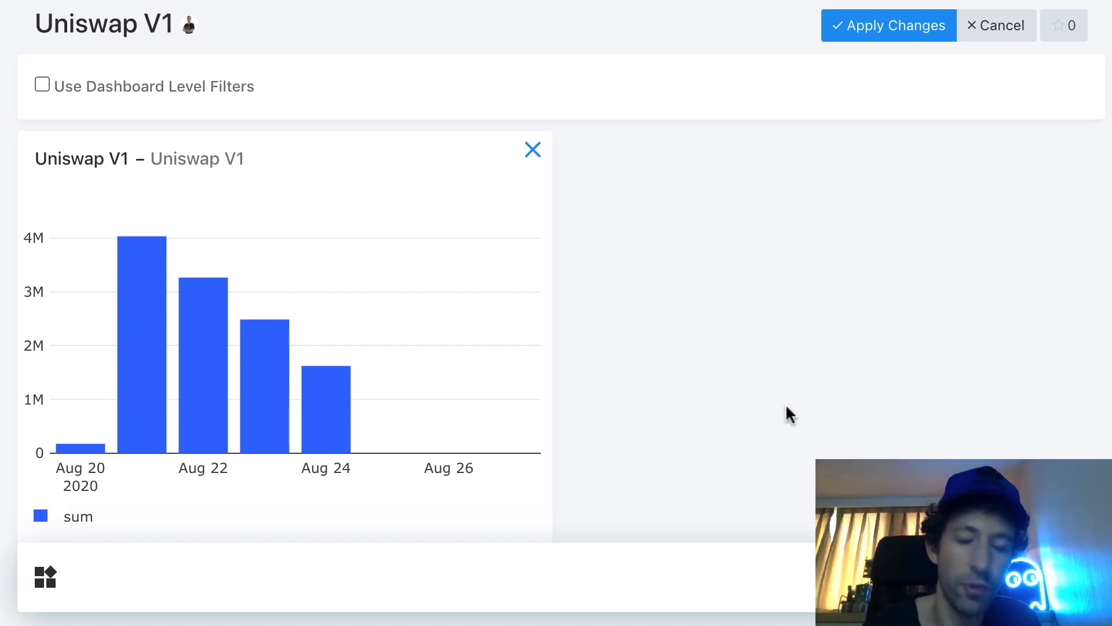
# Step: Add a textbox reading "This is the volume of Uniswap V1" to the dashboard
pyautogui.click(903, 577)
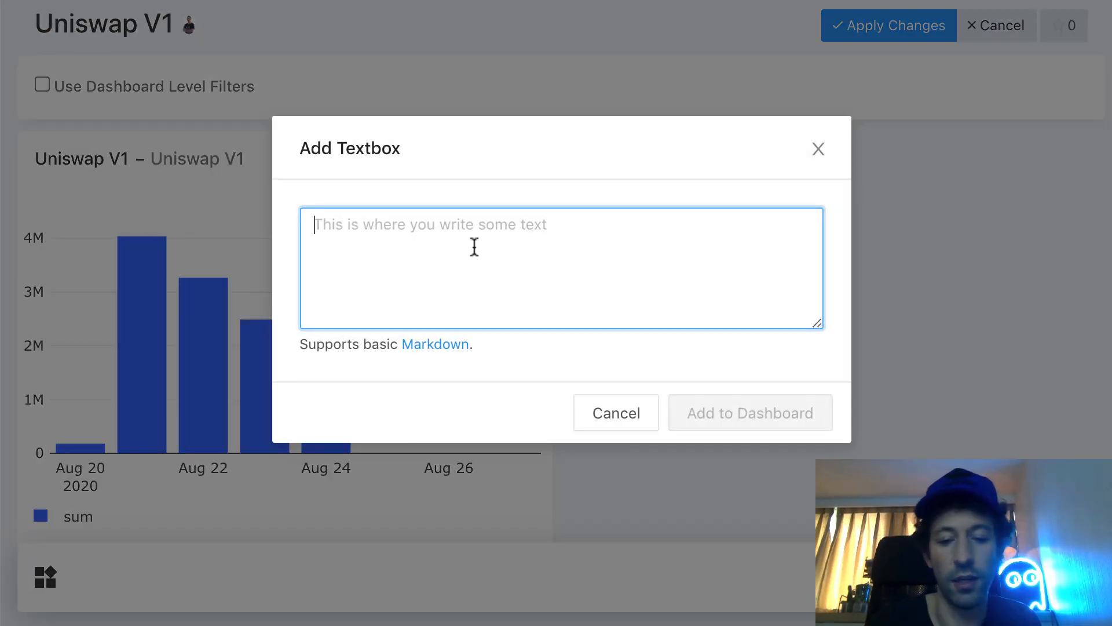
pyautogui.write('This is the vo')
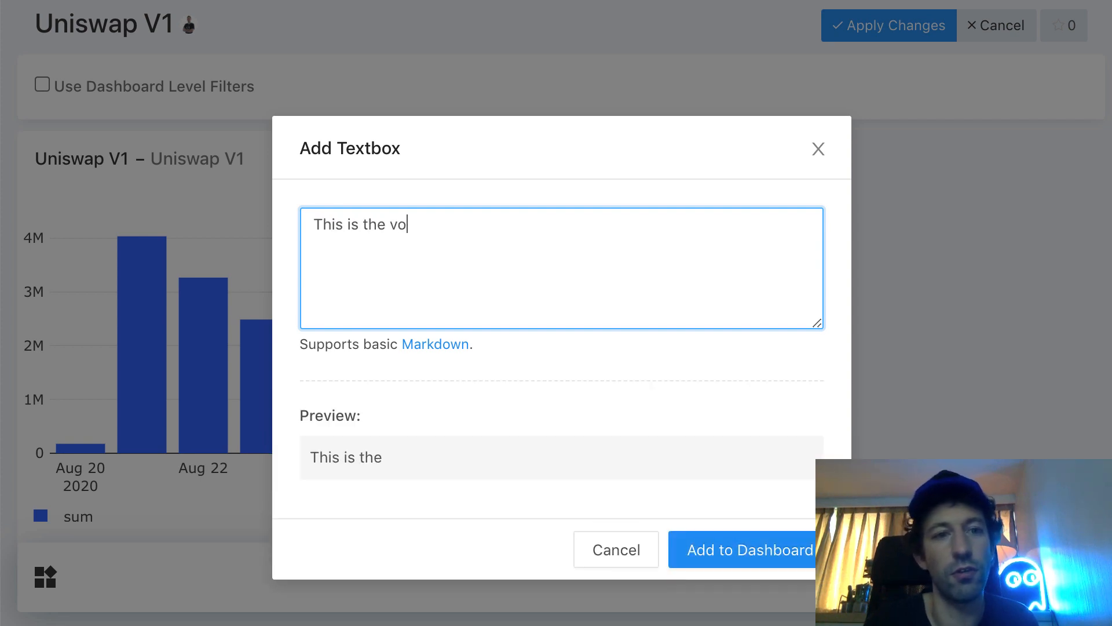
pyautogui.write('lume of Uniswap ')
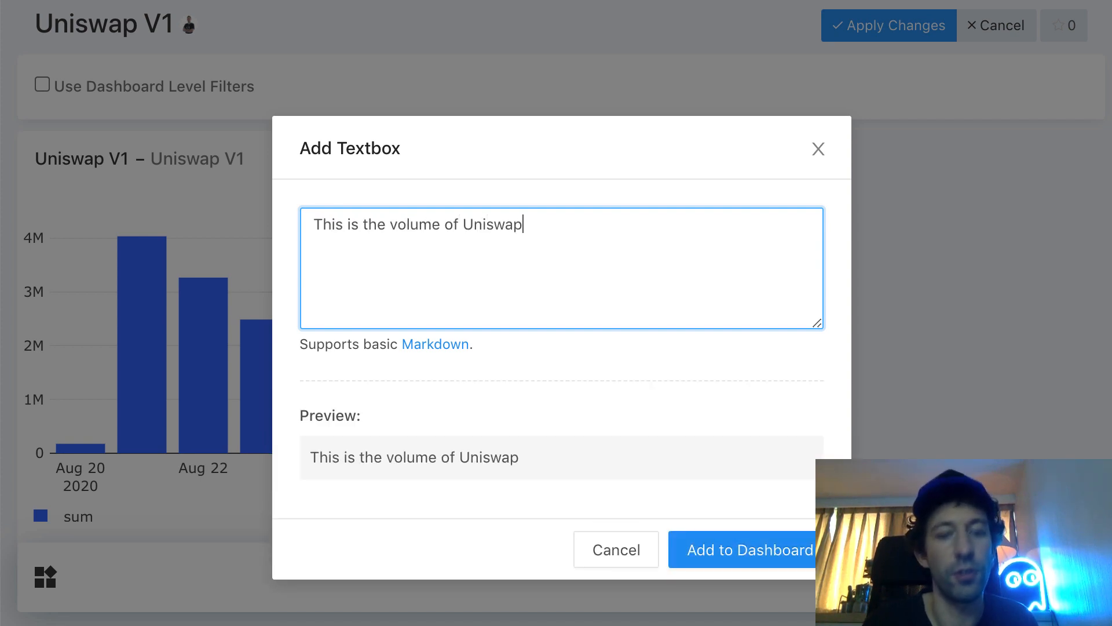
pyautogui.write('V1')
pyautogui.click(730, 565)
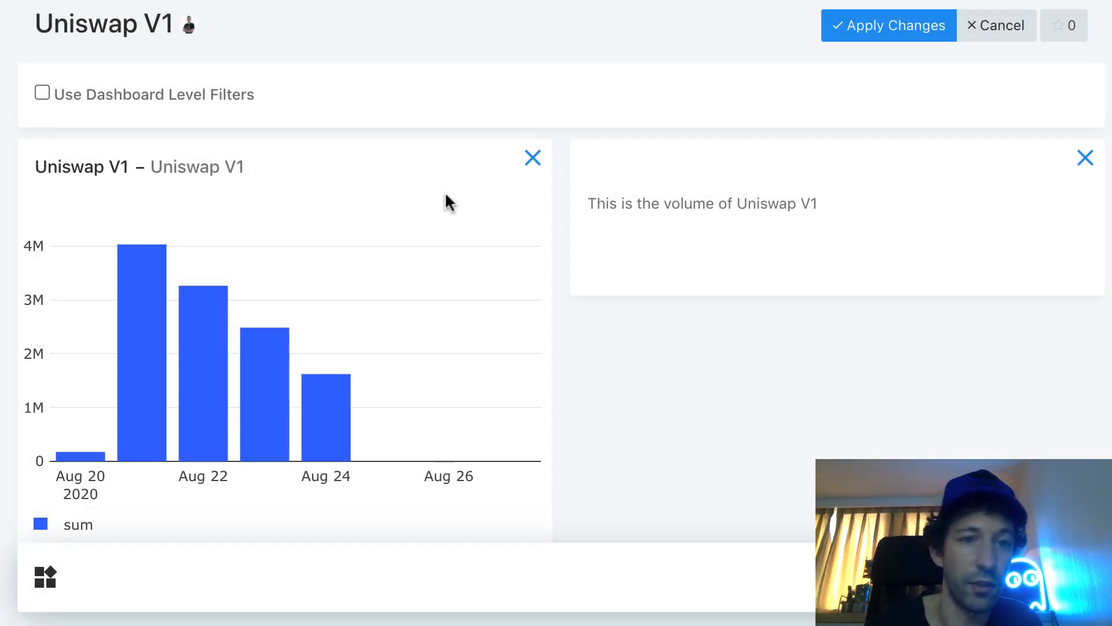
# Step: Move the Uniswap V1 chart widget to the right half of the dashboard, above the textbox, and review the layout
pyautogui.moveTo(283, 181); pyautogui.dragTo(892, 196)
pyautogui.scroll(-4, 892, 194)
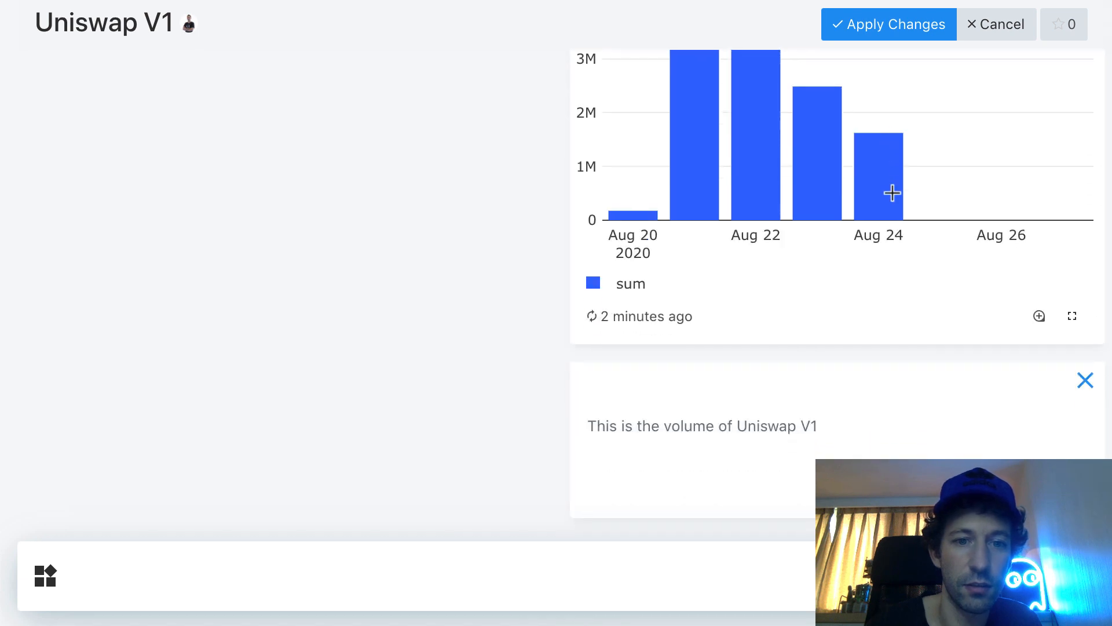
pyautogui.scroll(4, 892, 194)
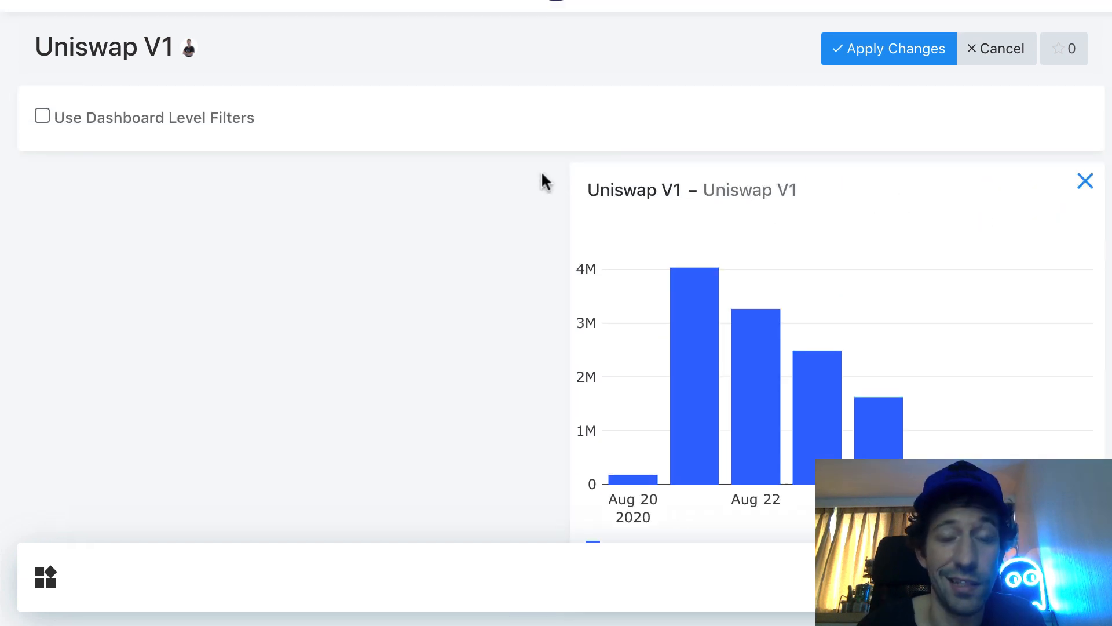